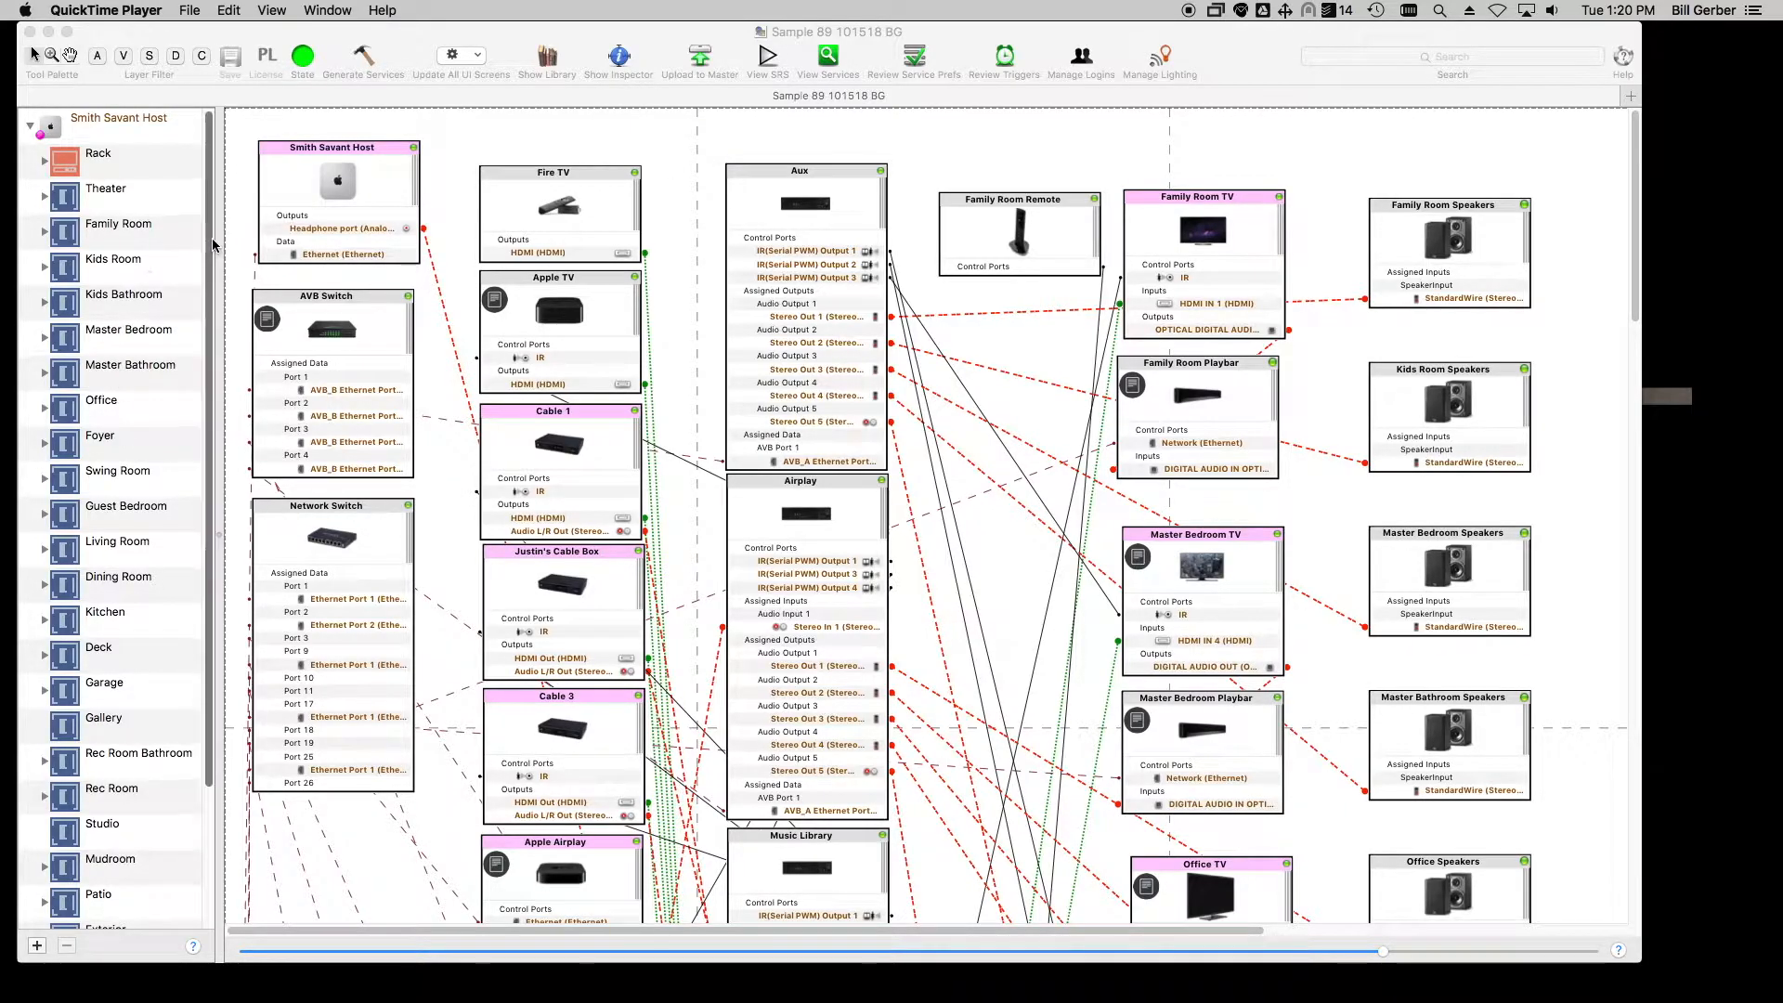
- Open the Savant App Zone Map in the HVAC settings and inspect the thermostat locations listed under Deck and Dining Room
click(212, 372)
drag(211, 372, 217, 295)
click(460, 10)
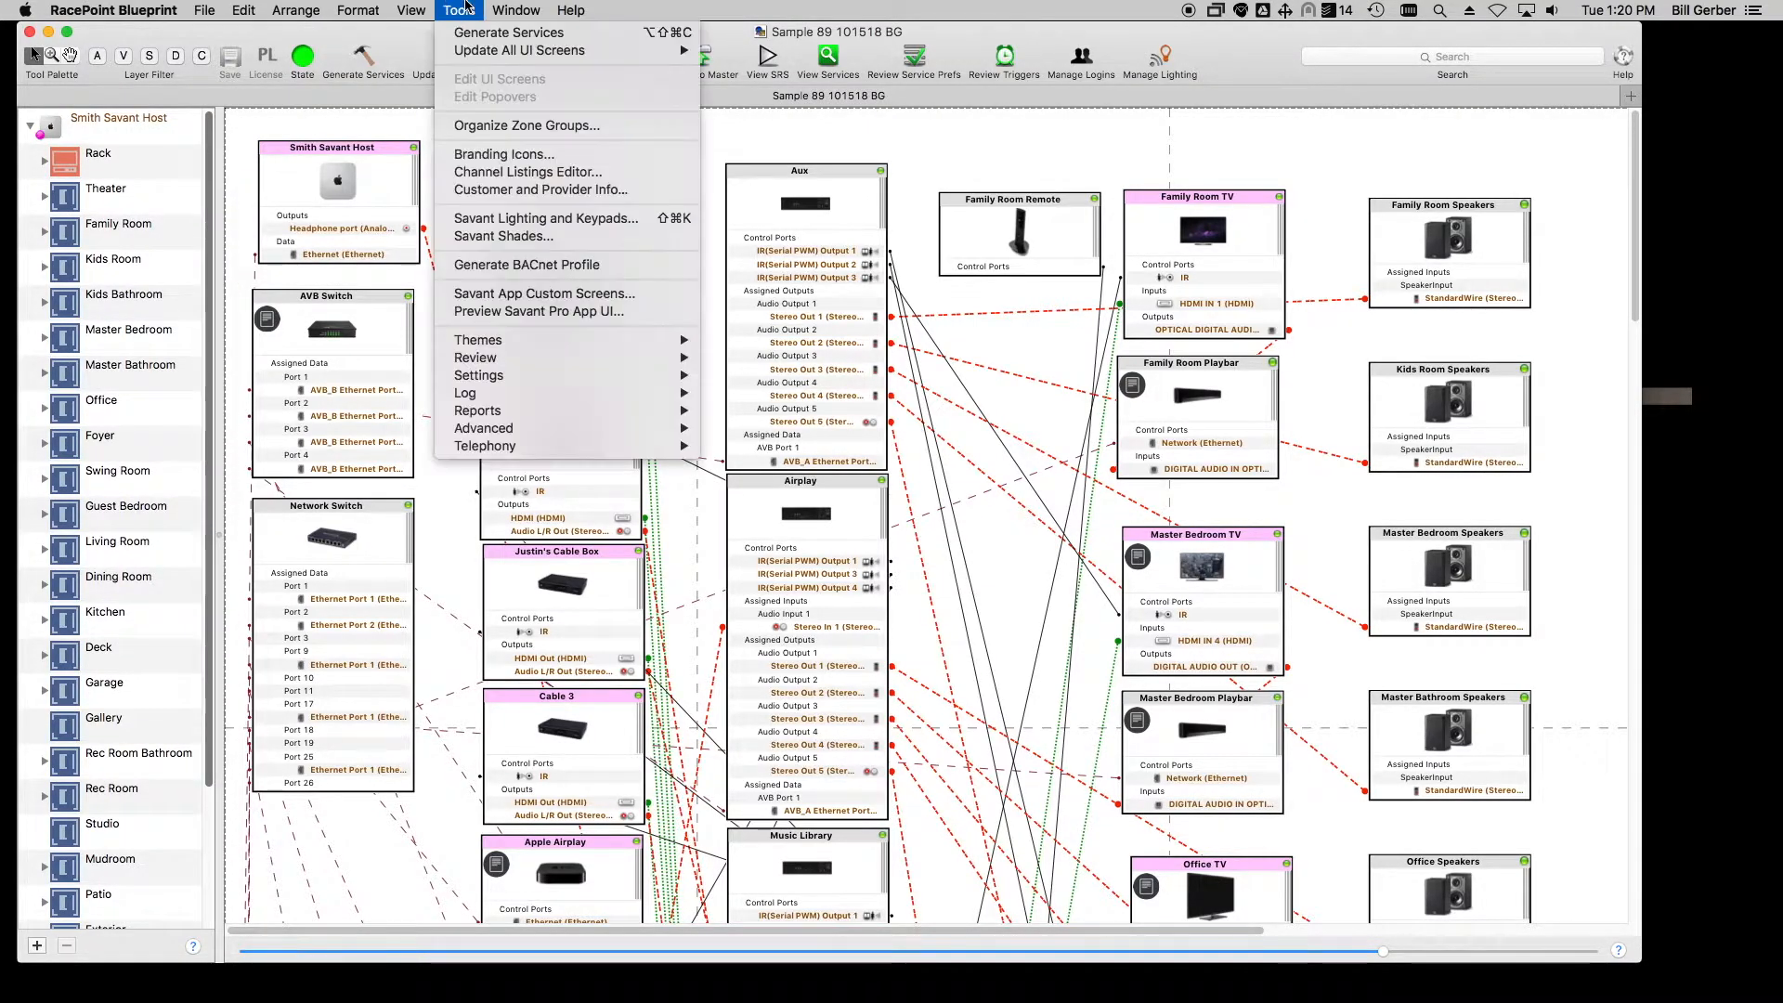
mouse_move(543, 392)
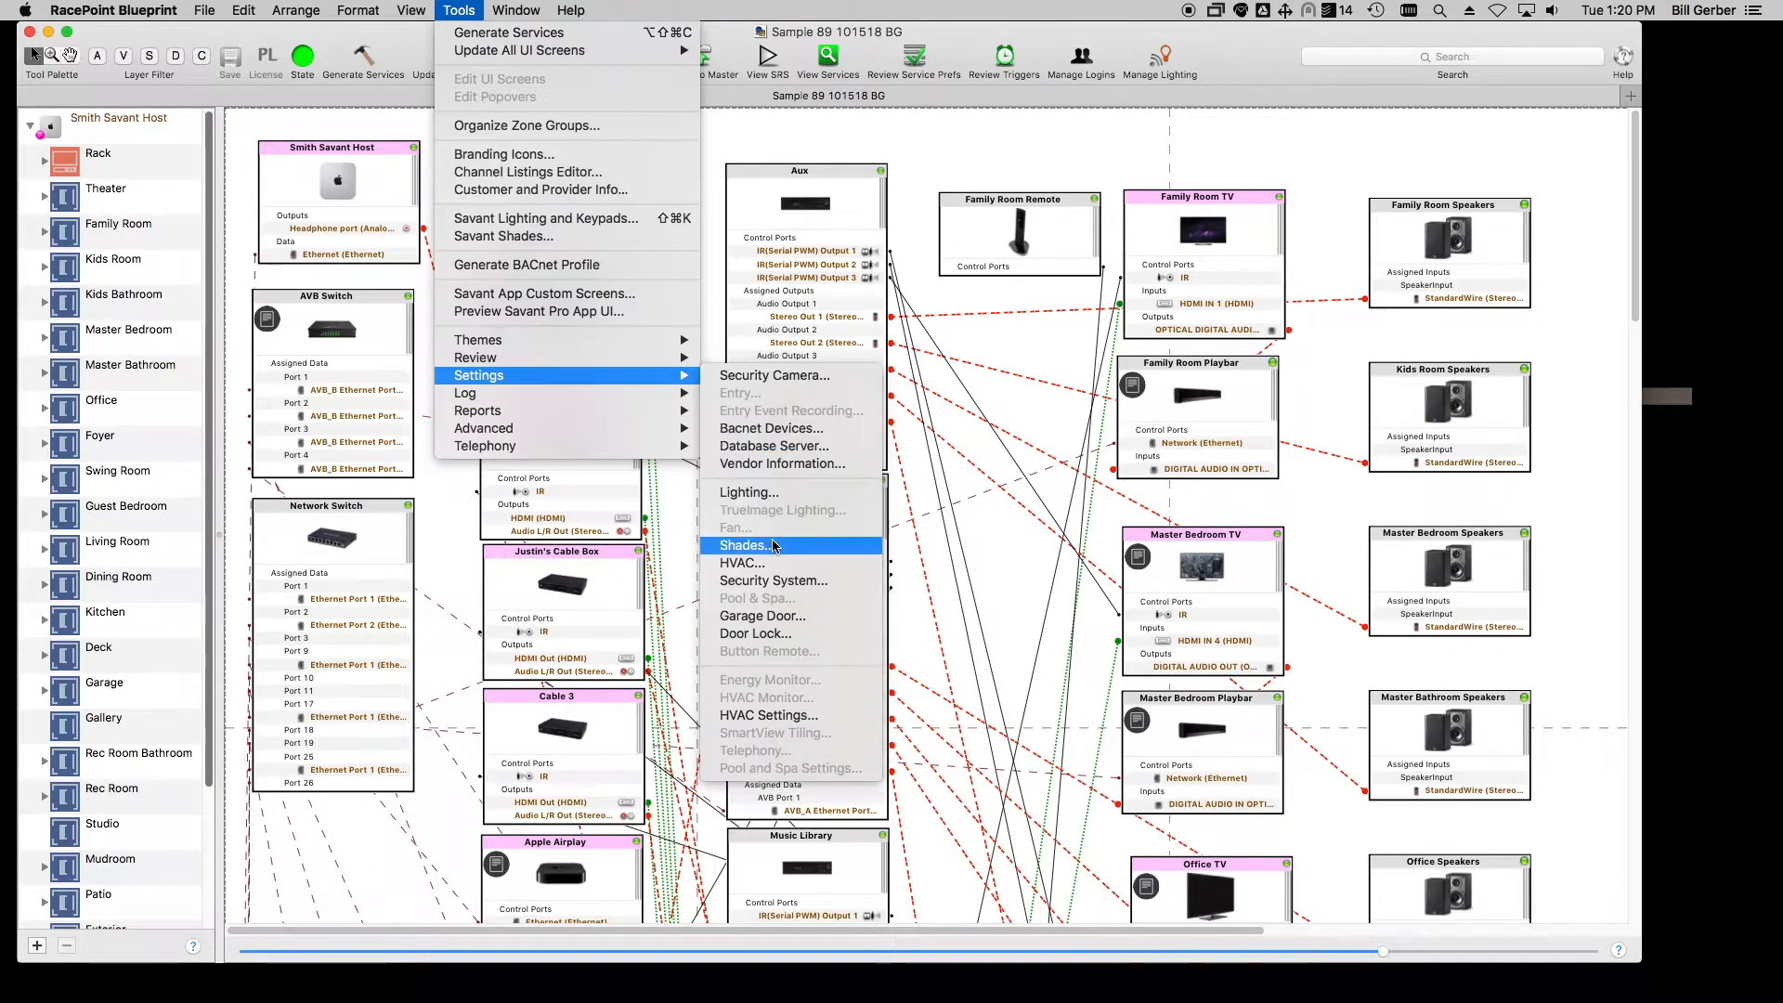
click(769, 564)
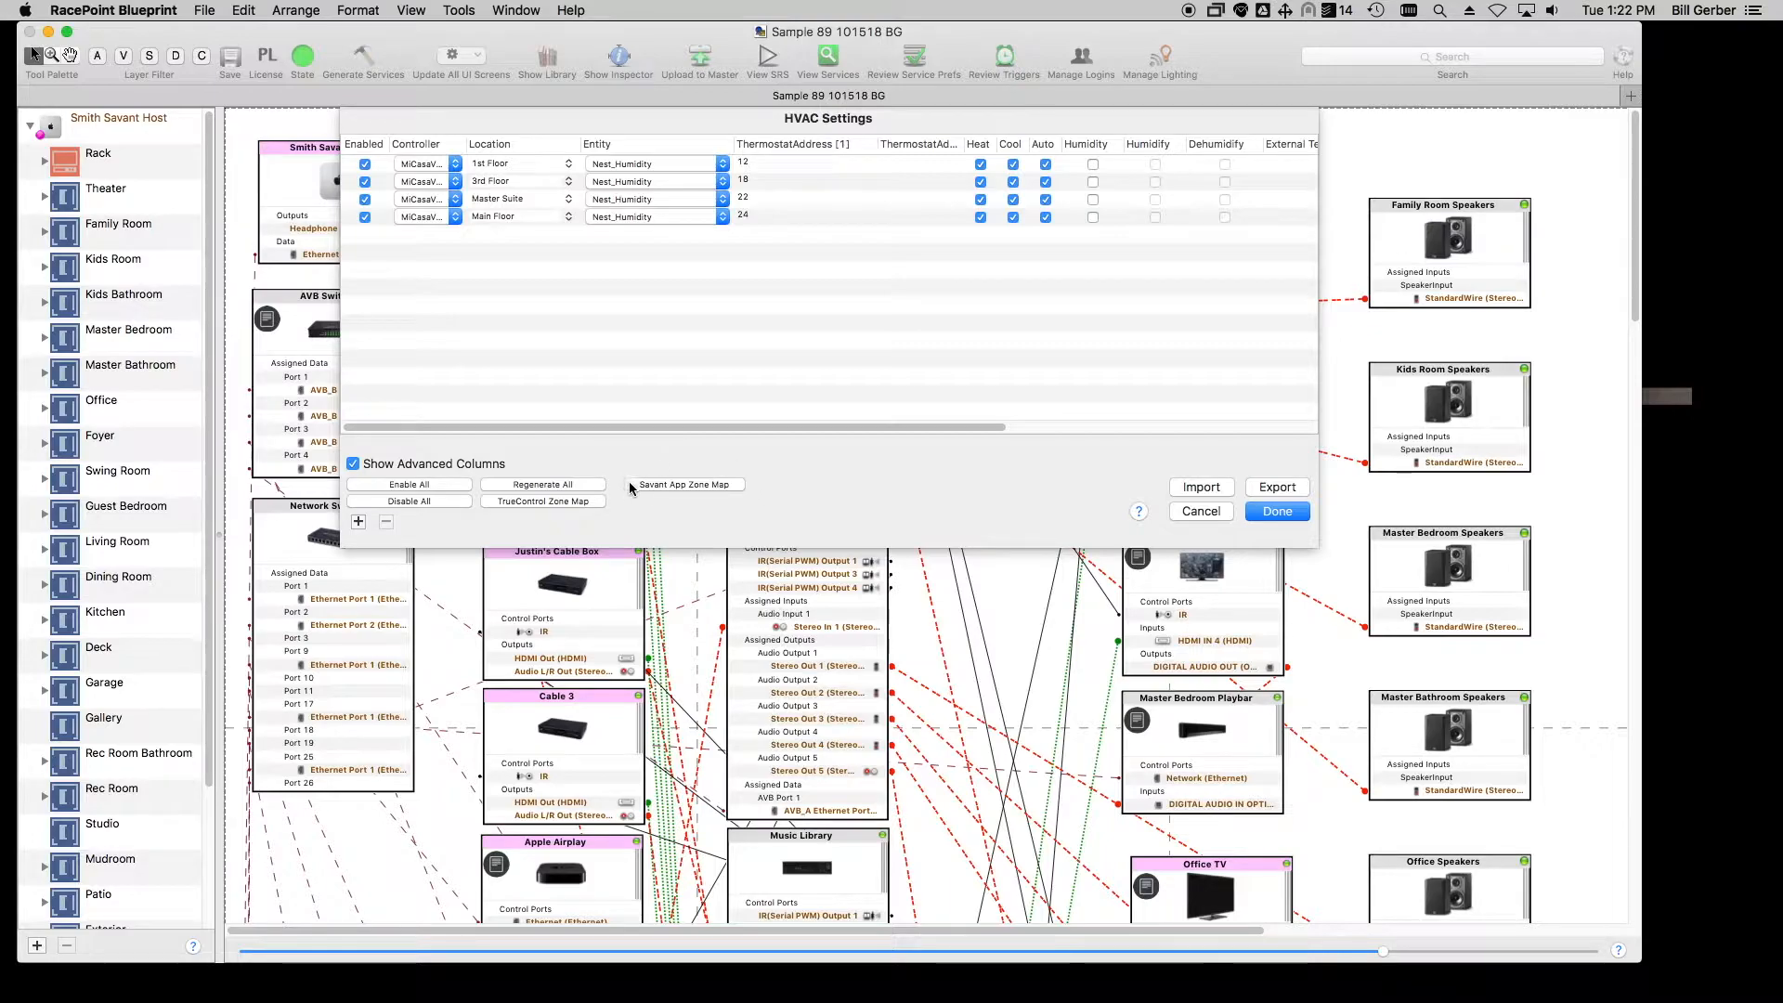
click(692, 485)
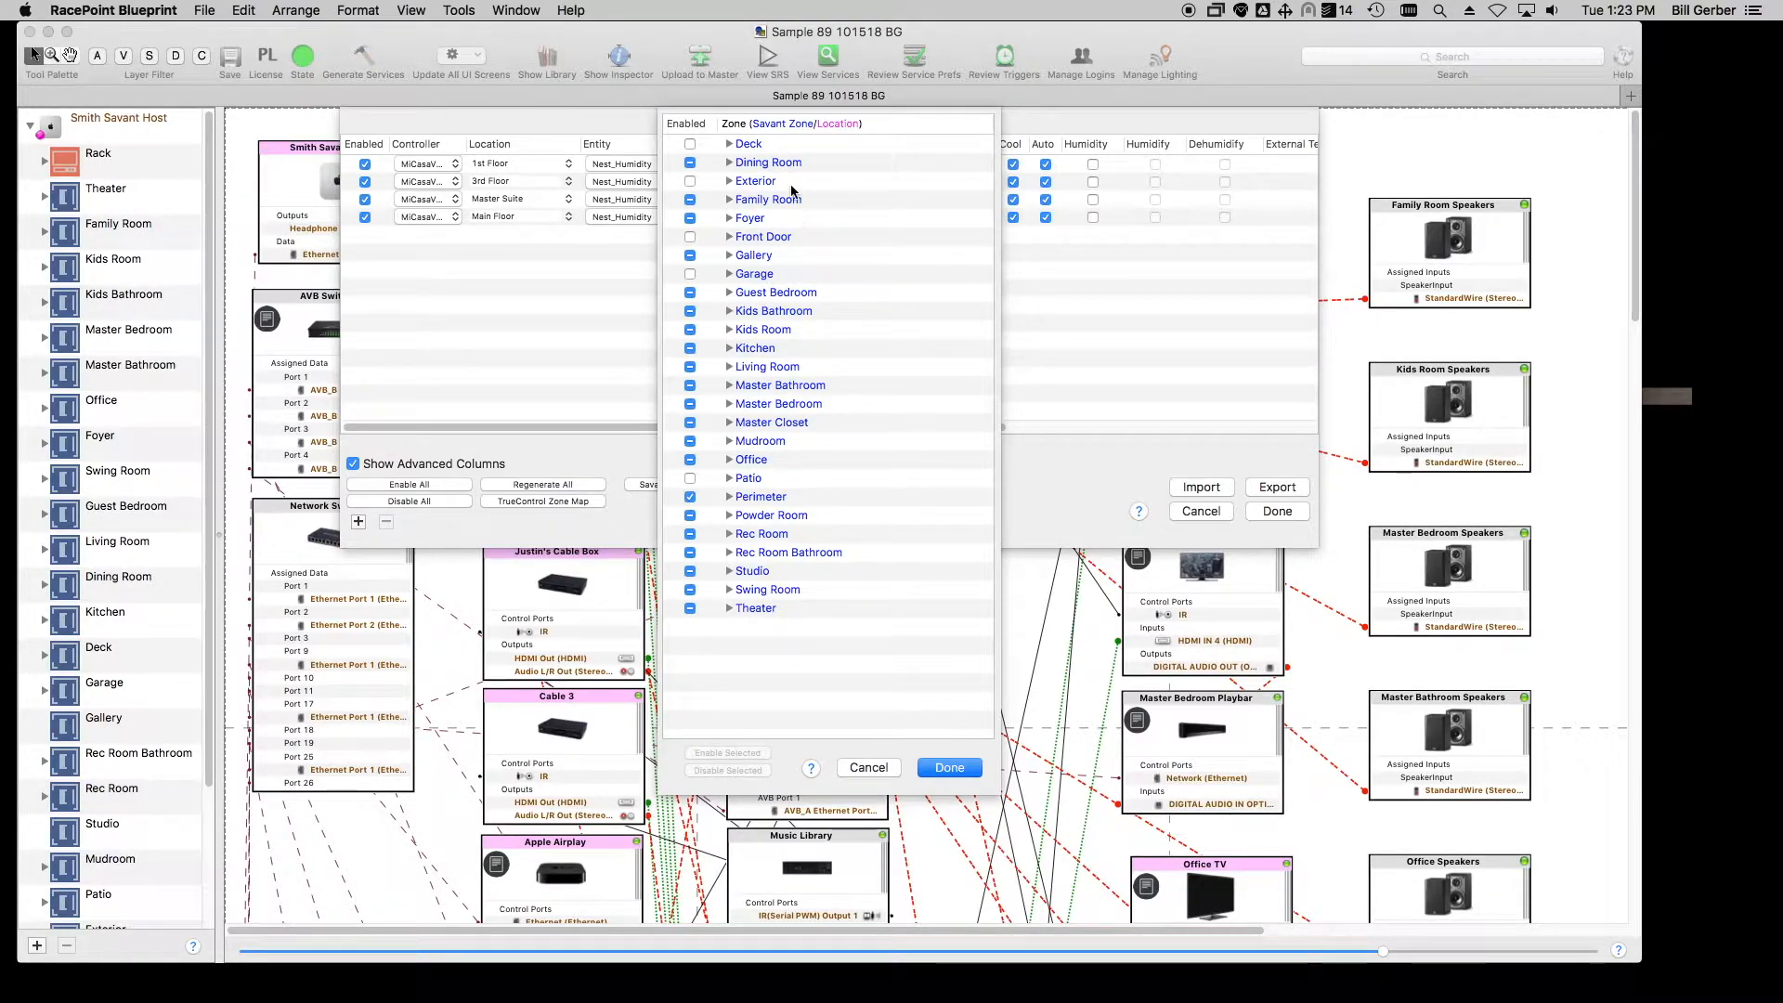
click(728, 145)
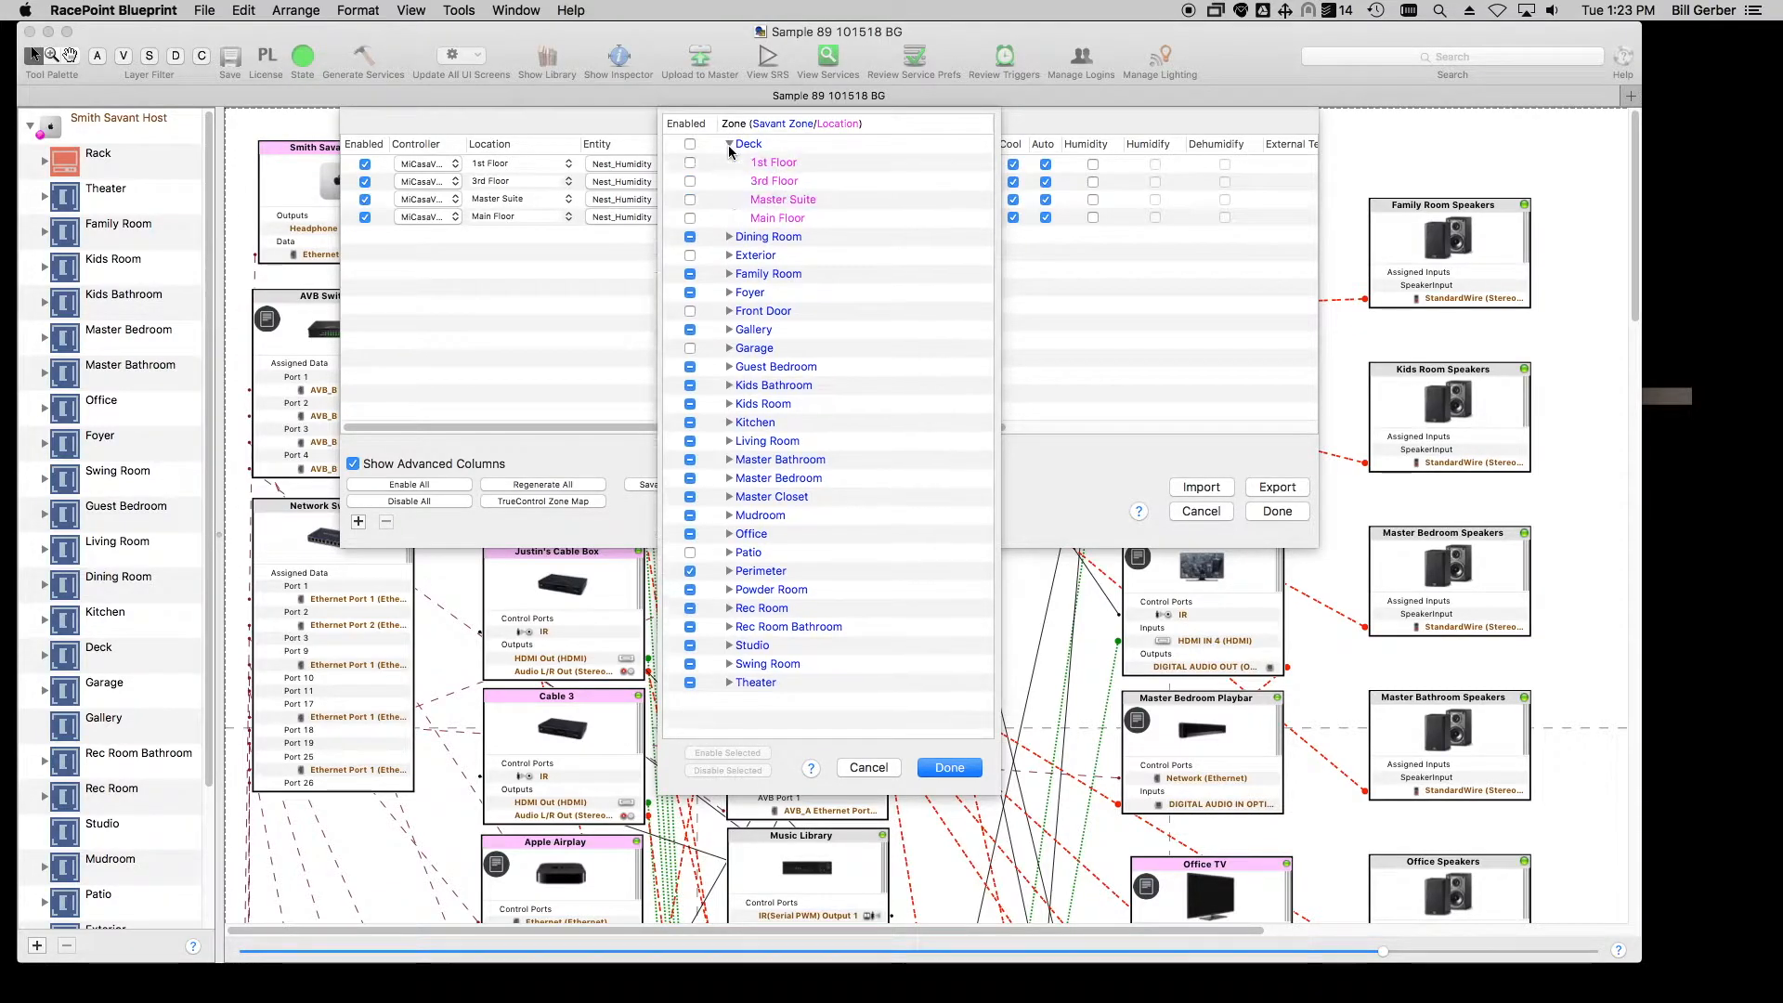
click(729, 237)
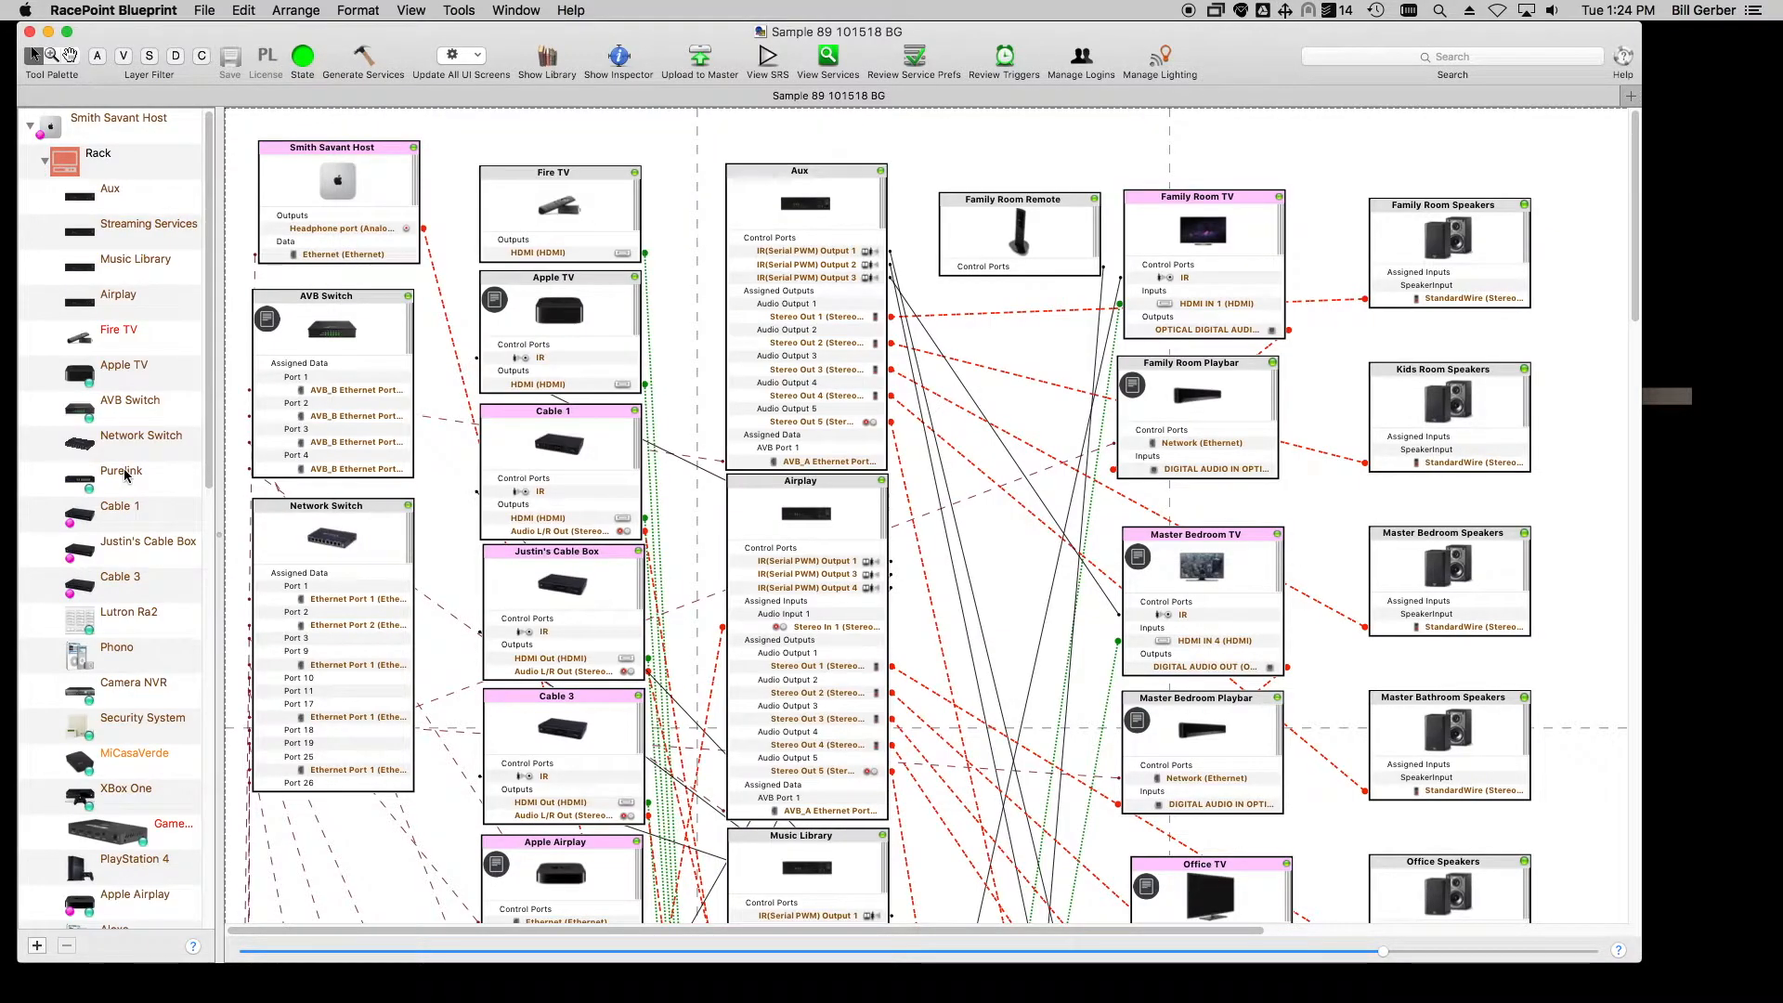
- Select the MiCasaVerde controller in the Rack, and open the Savant App Zone Map from the HVAC settings
click(94, 765)
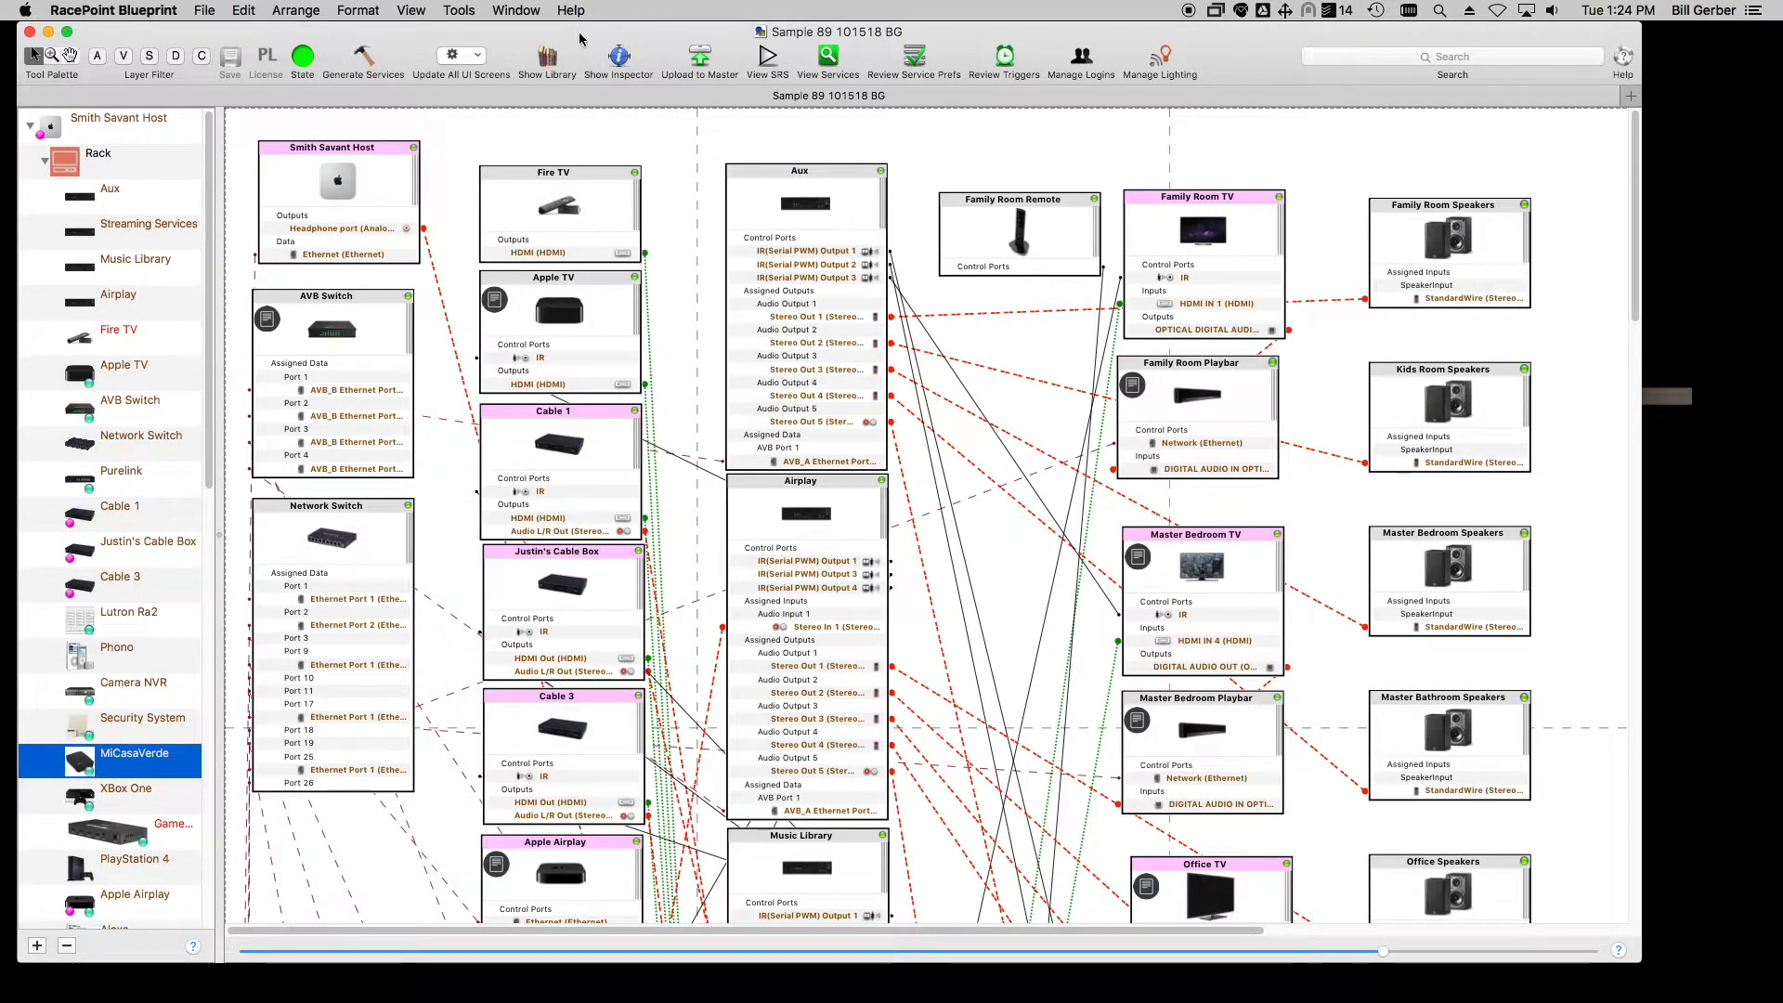
click(459, 10)
mouse_move(546, 377)
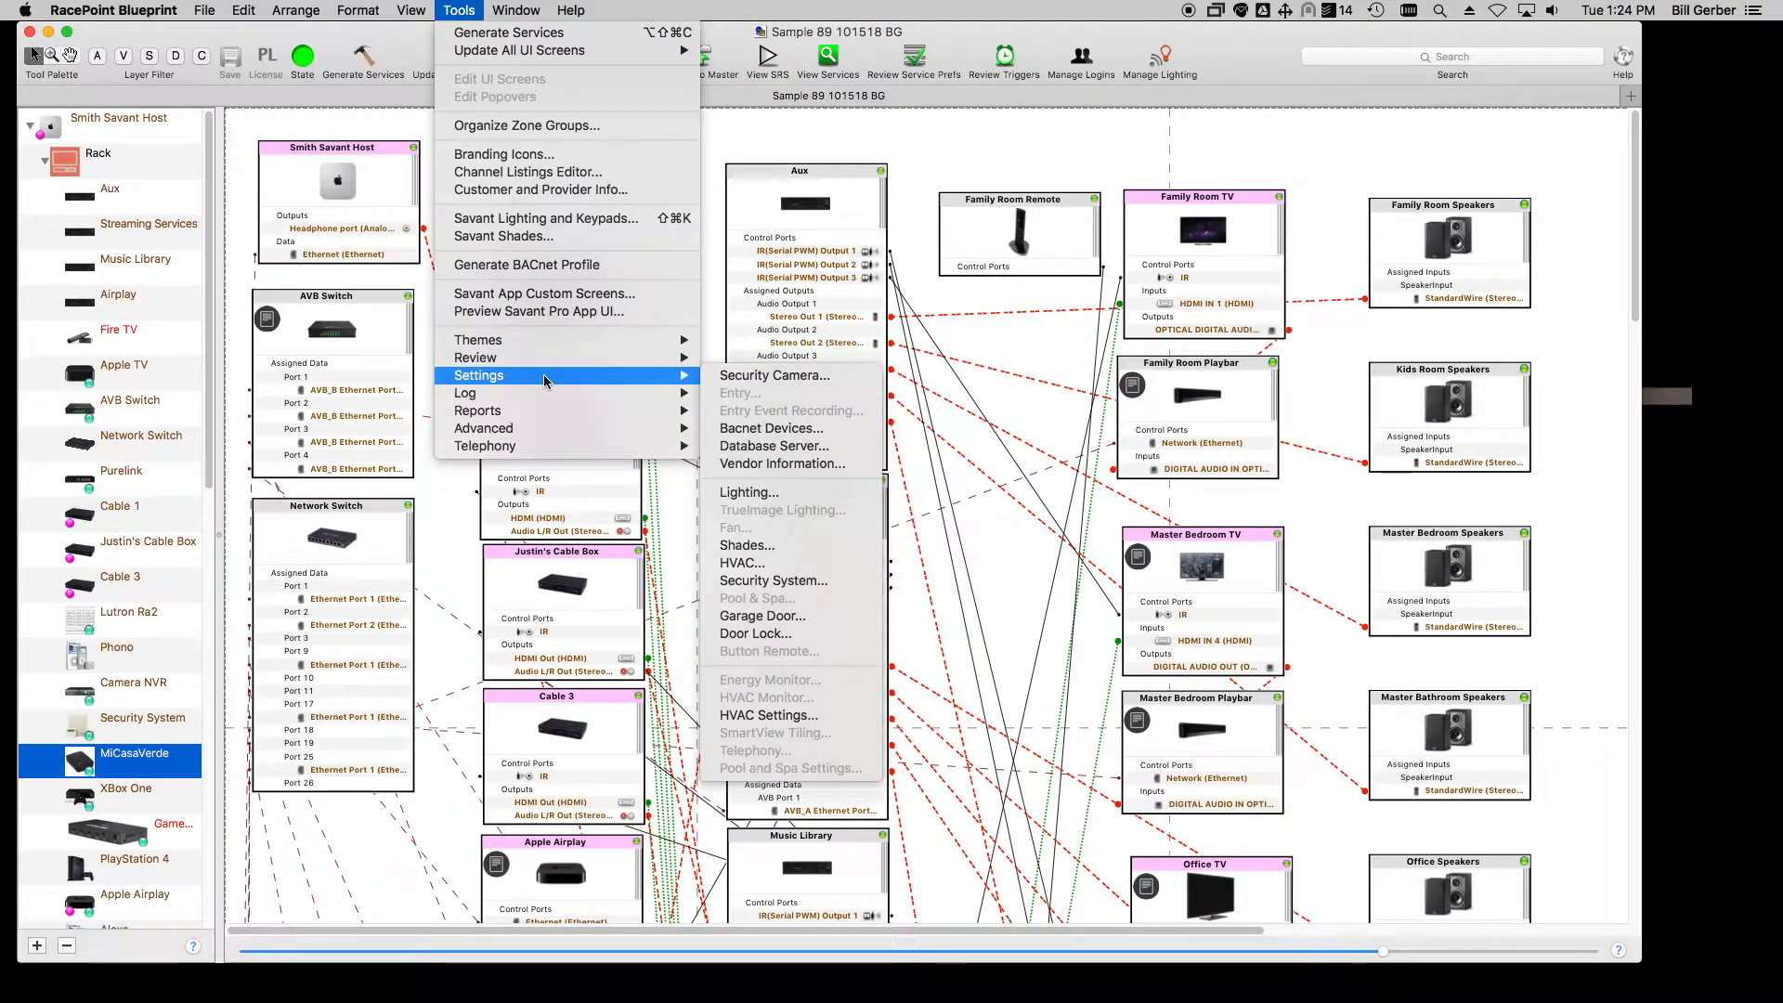
click(754, 562)
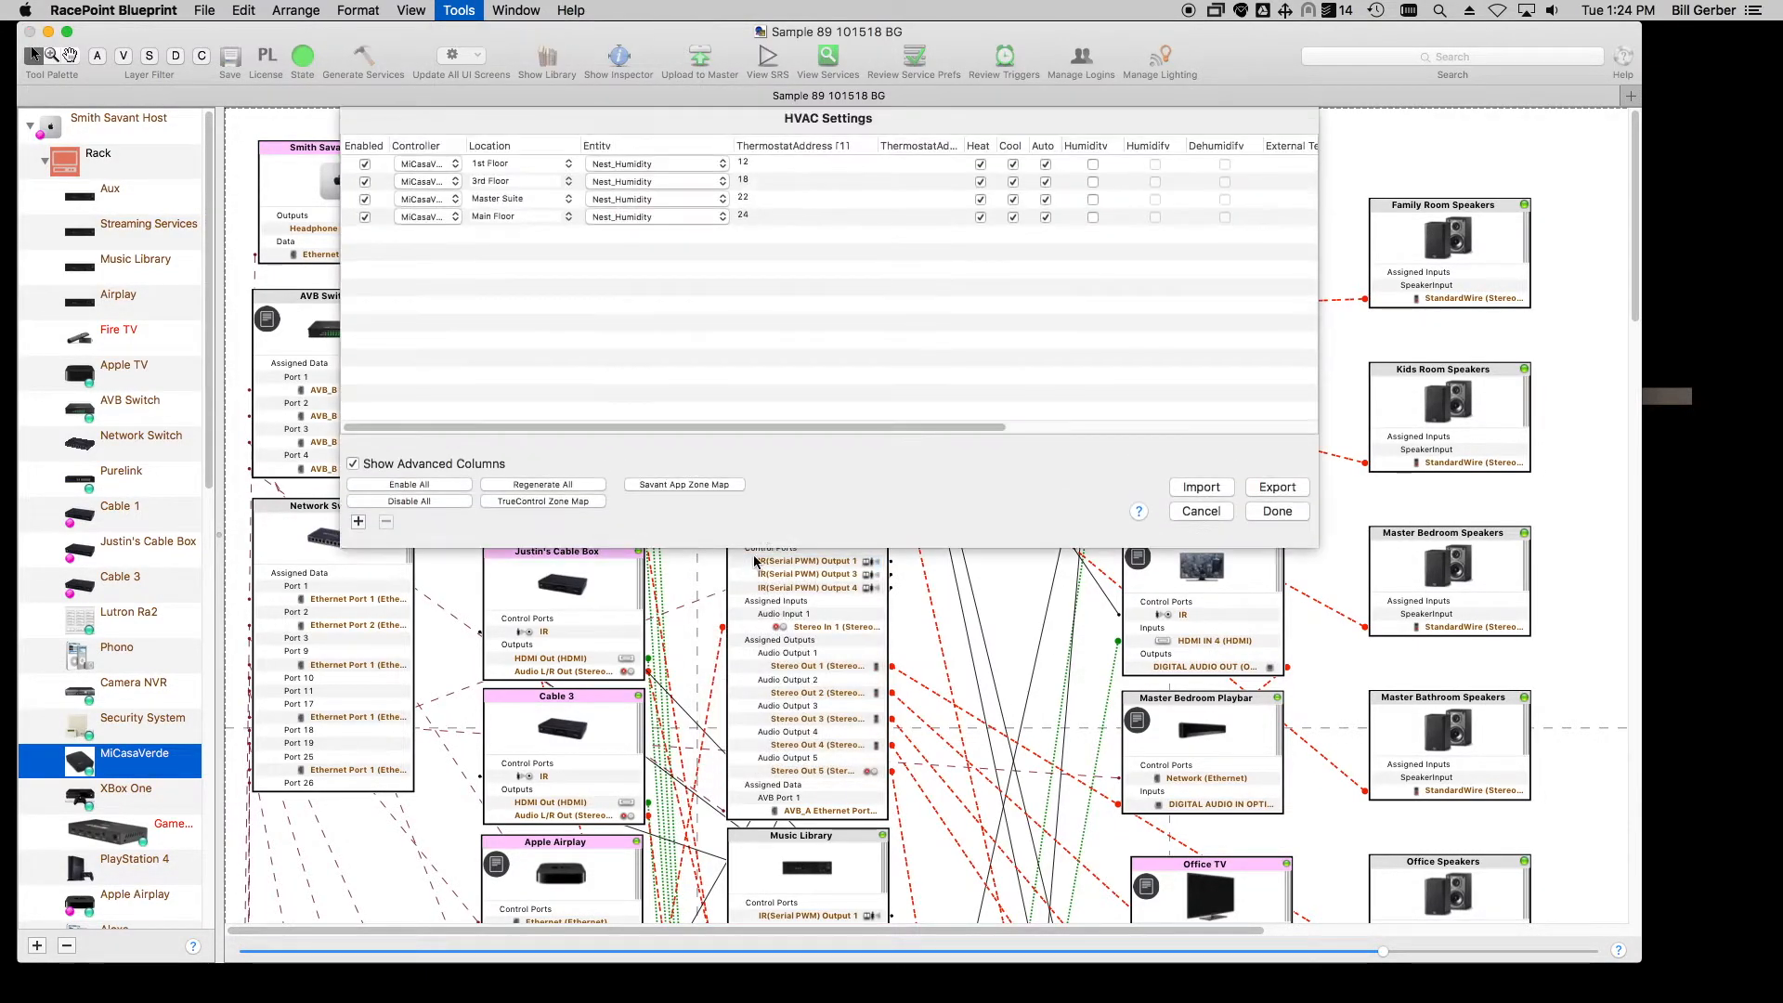
click(665, 485)
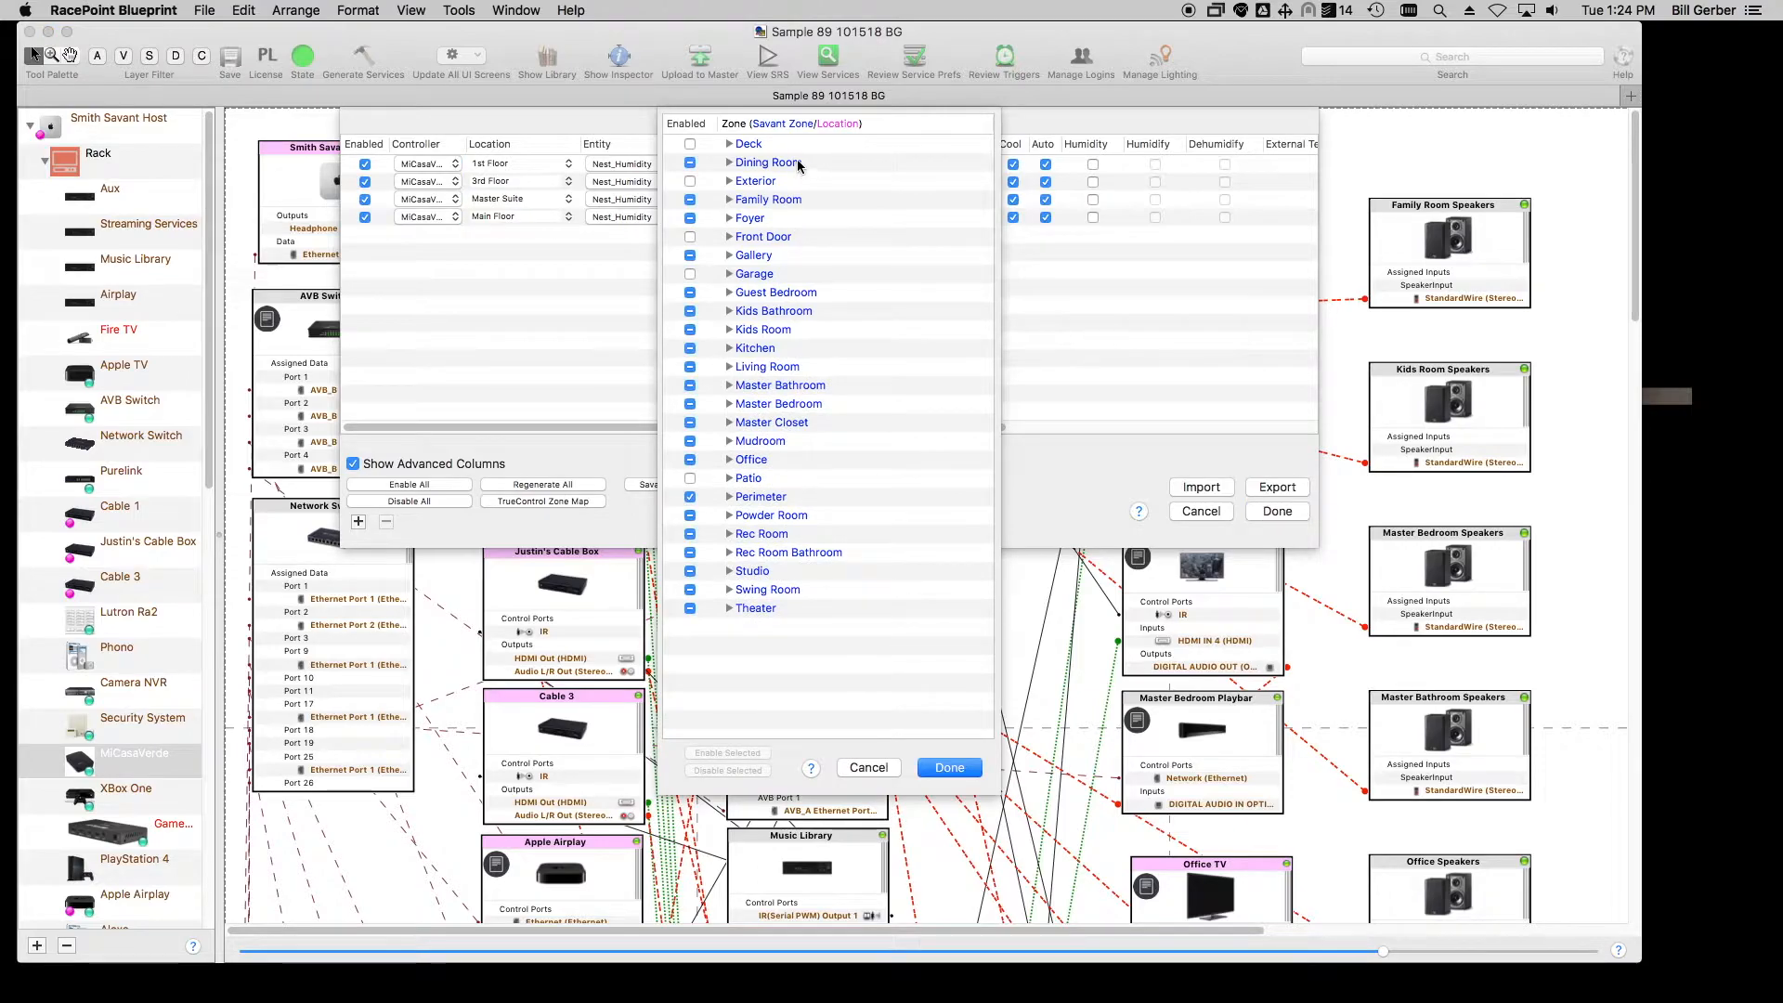
- Examine which thermostat locations are mapped to Dining Room, Family Room, Foyer, Gallery, Guest Bedroom and Kids Bathroom, then collapse those zones
click(728, 163)
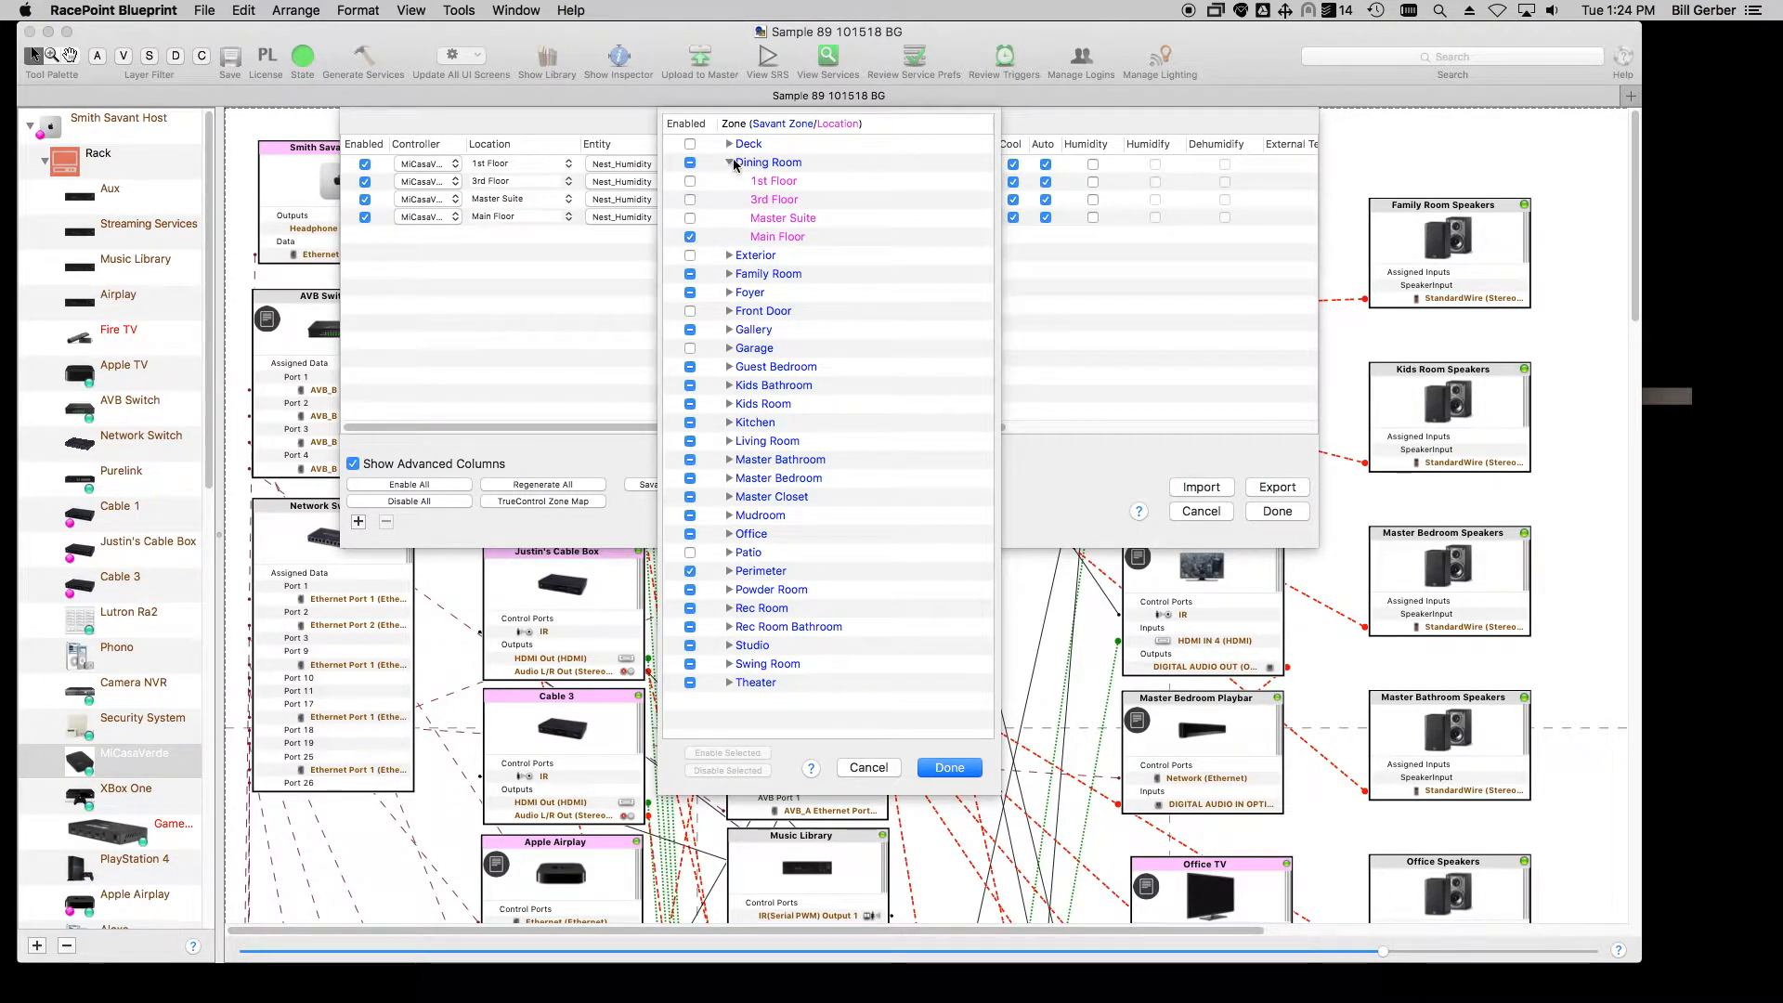
click(763, 276)
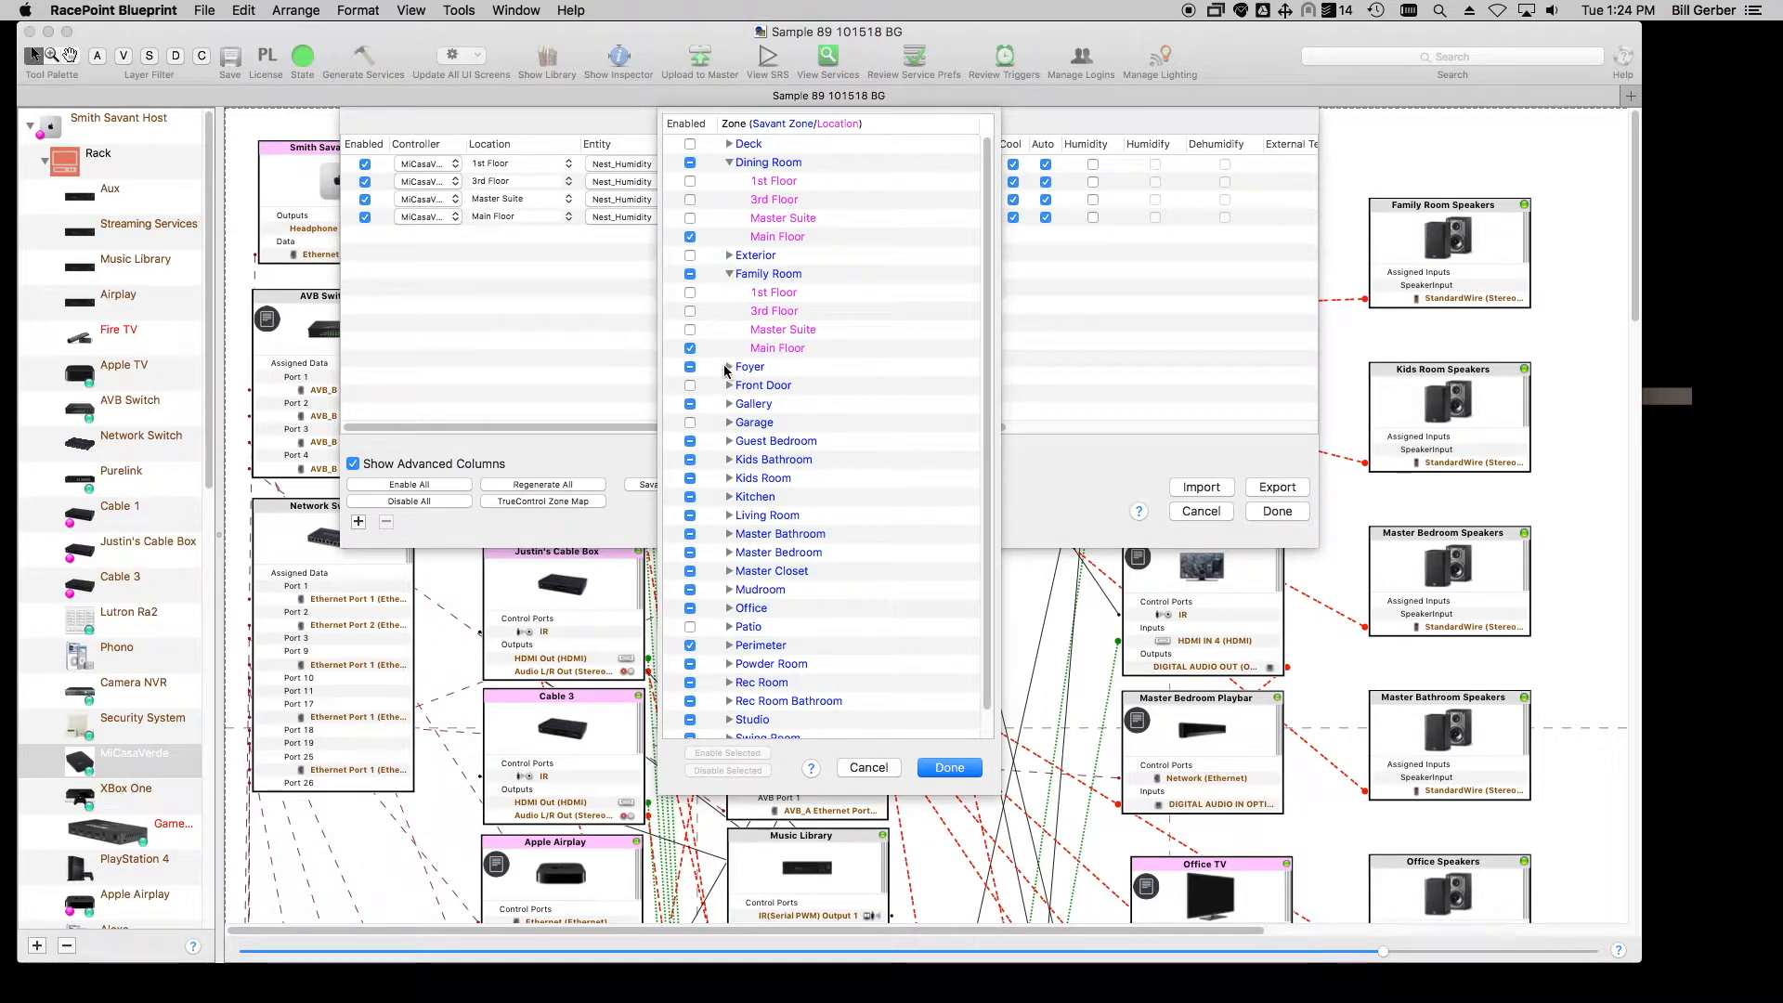
click(743, 369)
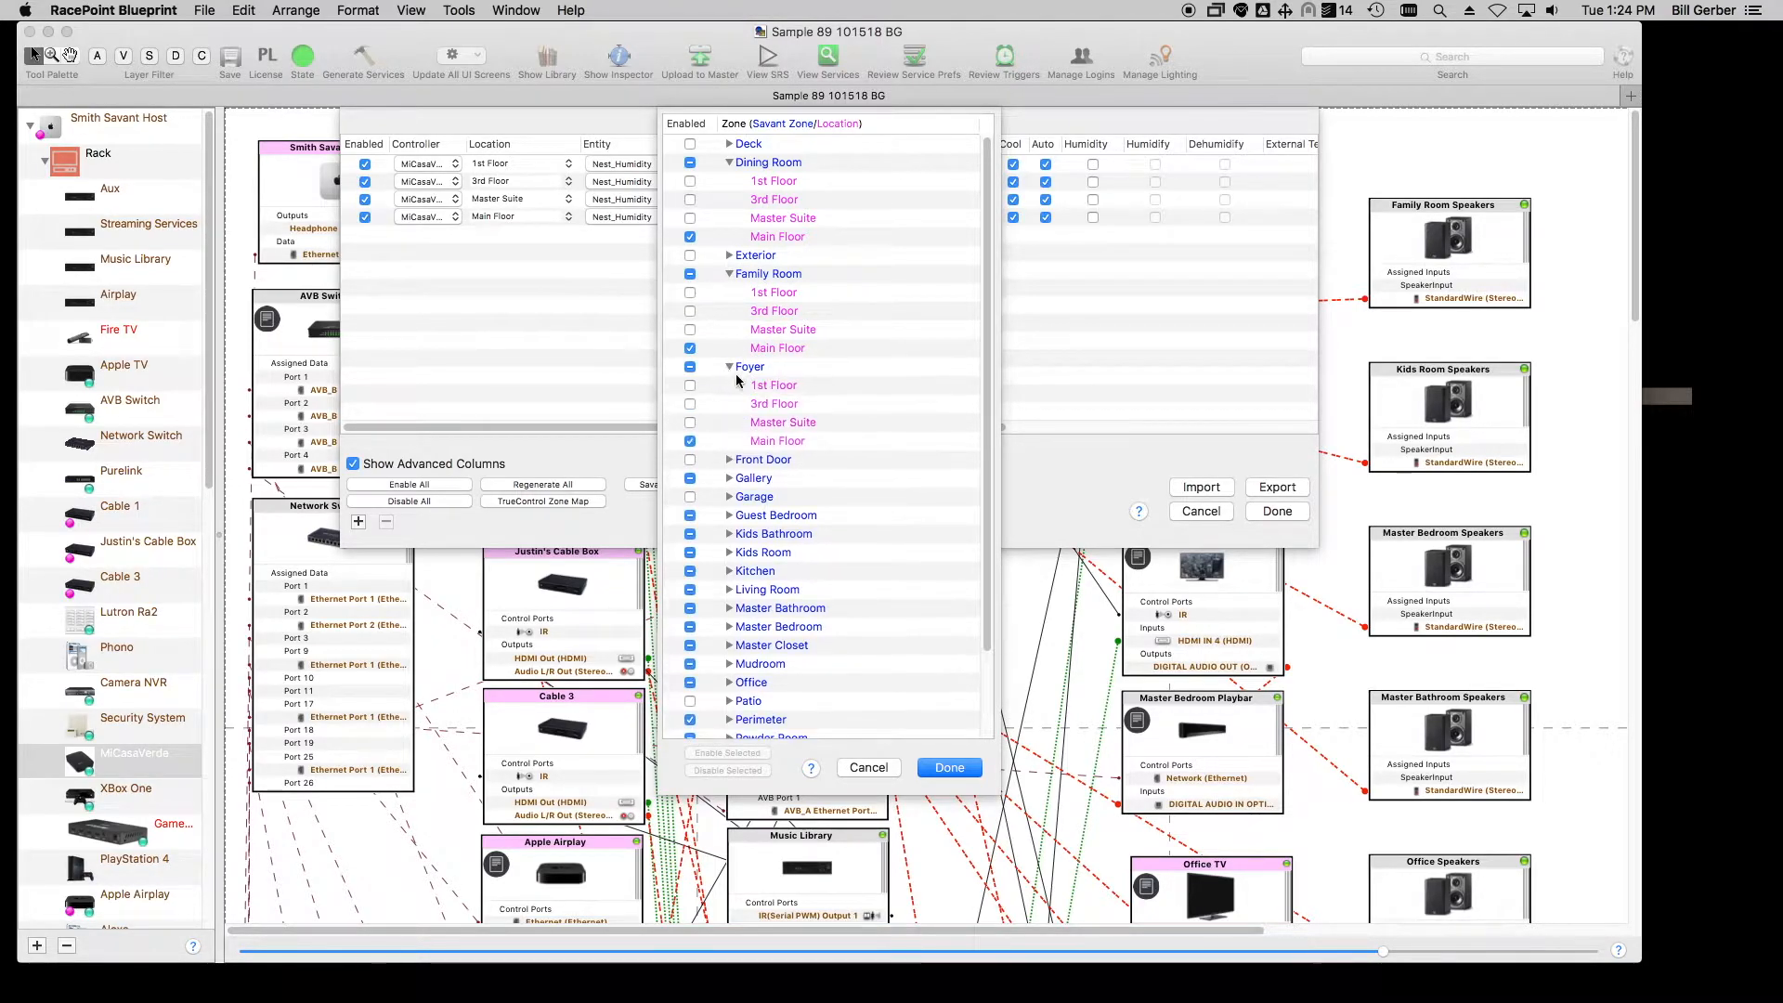
click(729, 478)
click(728, 479)
click(729, 518)
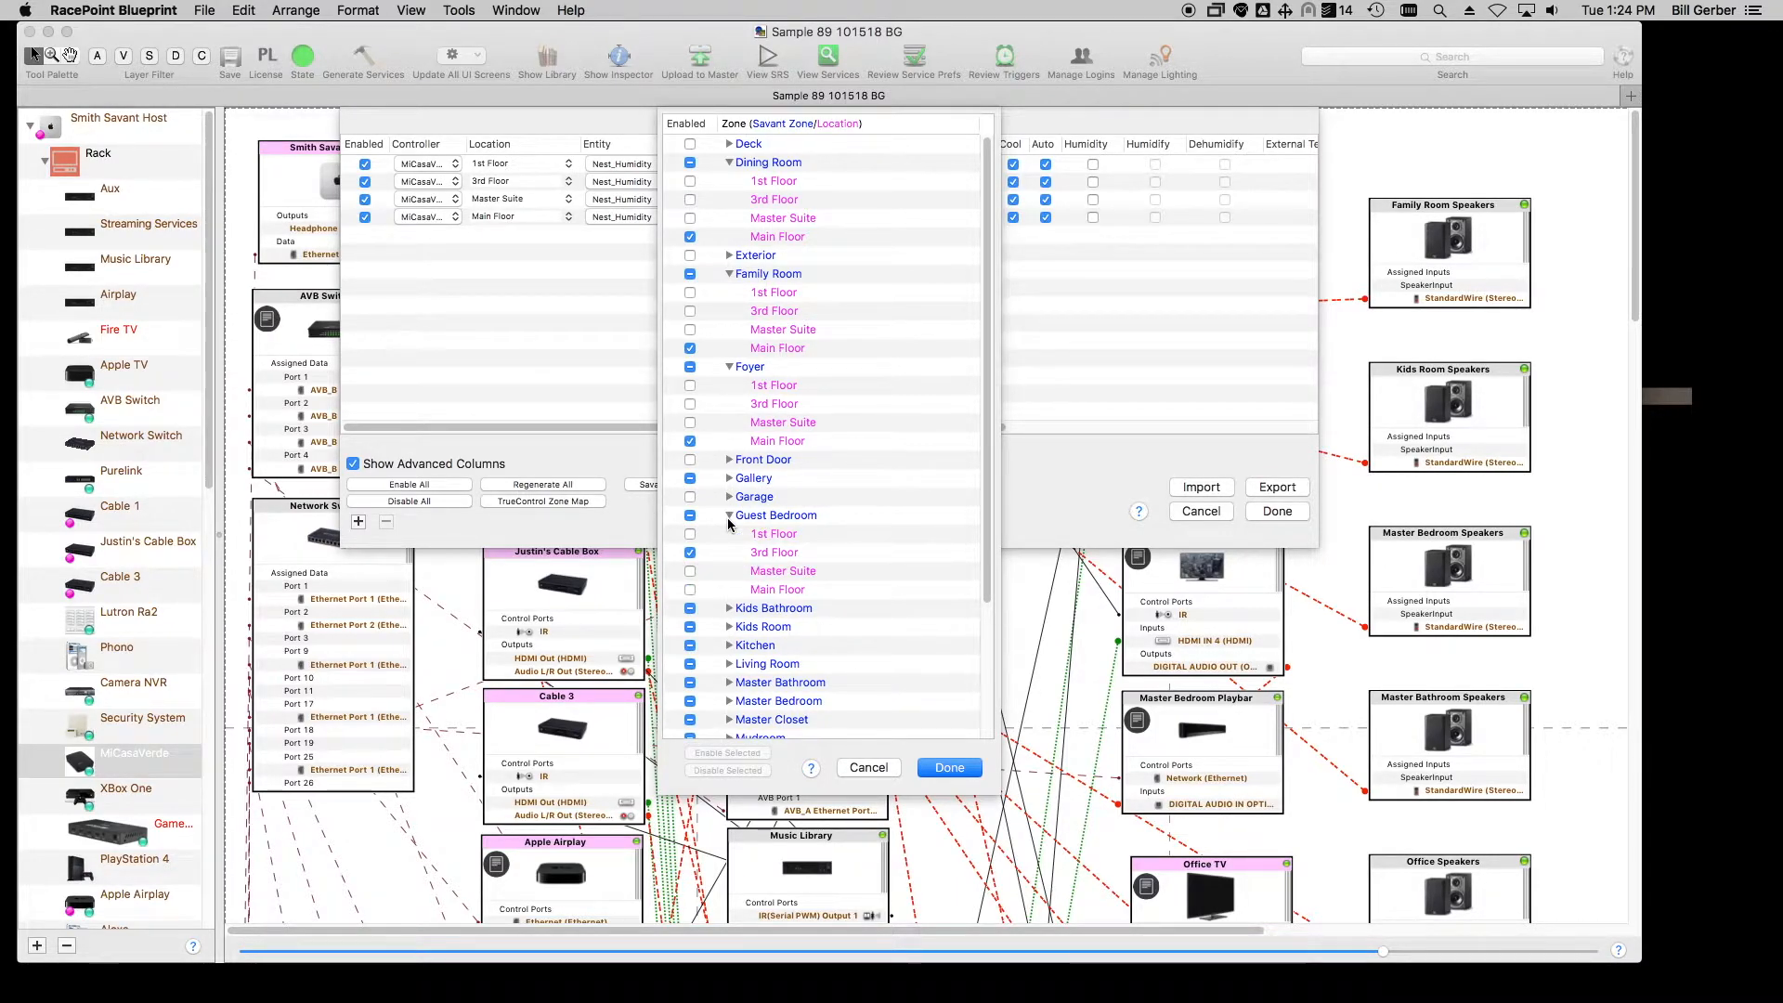
click(729, 609)
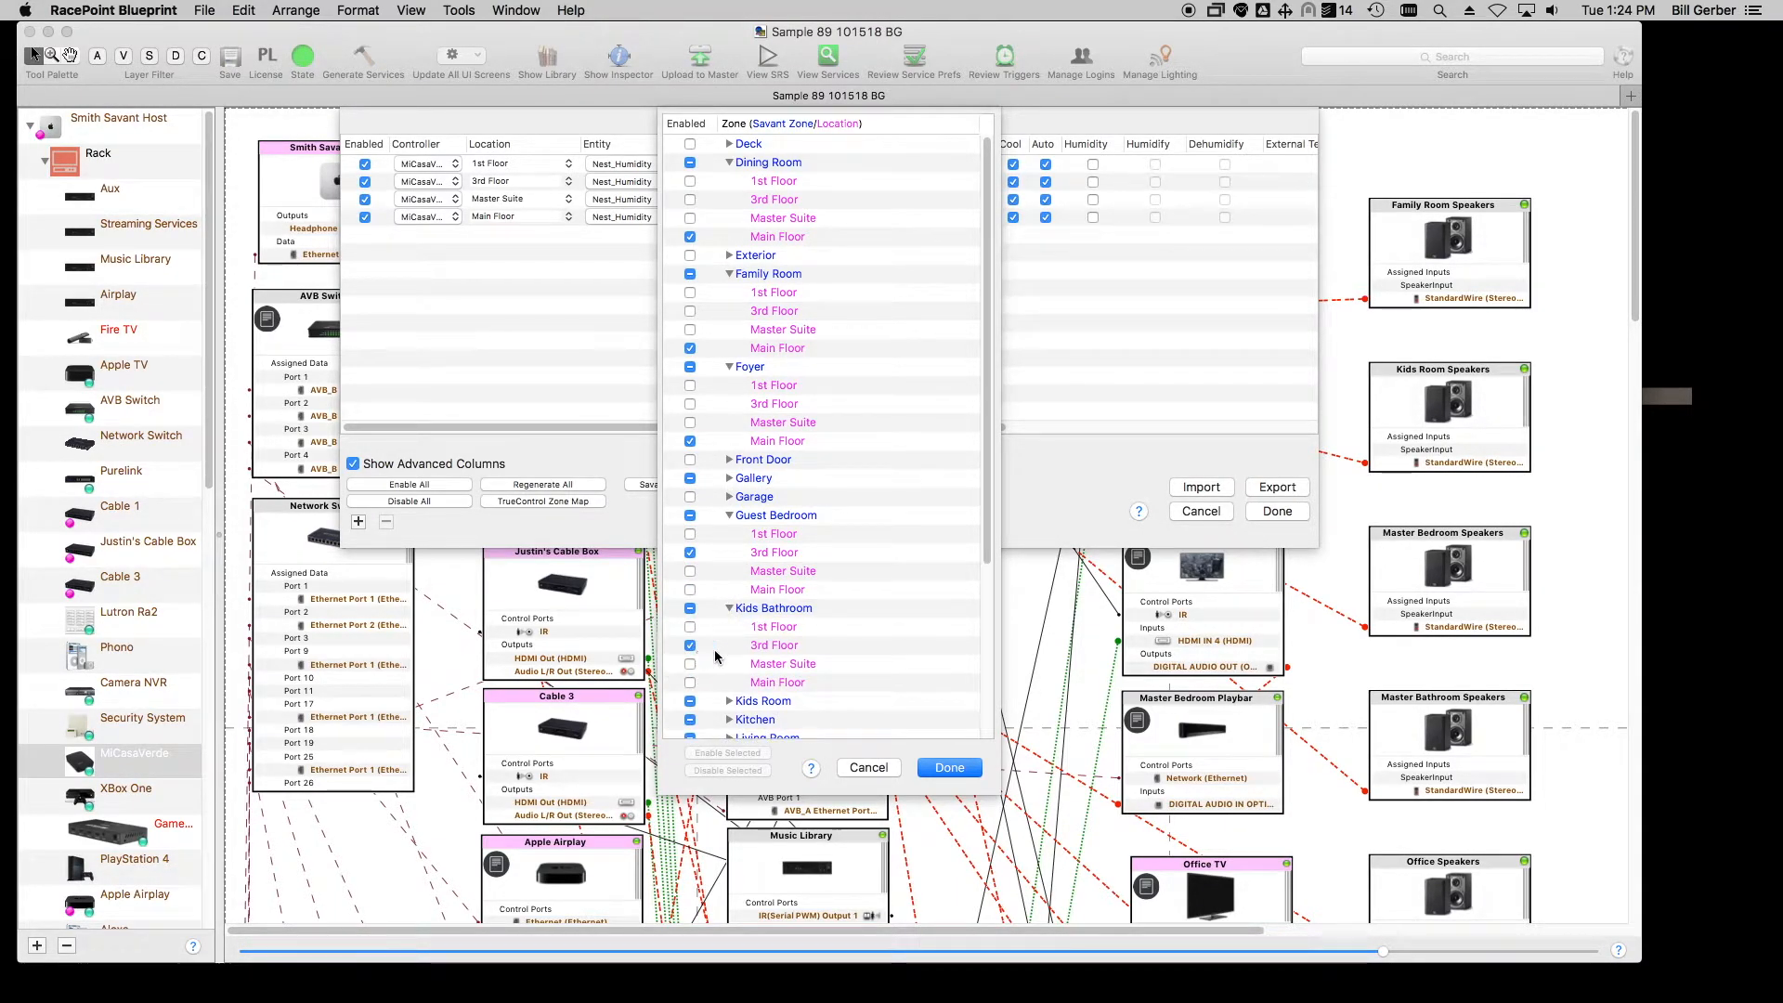
click(729, 516)
click(729, 534)
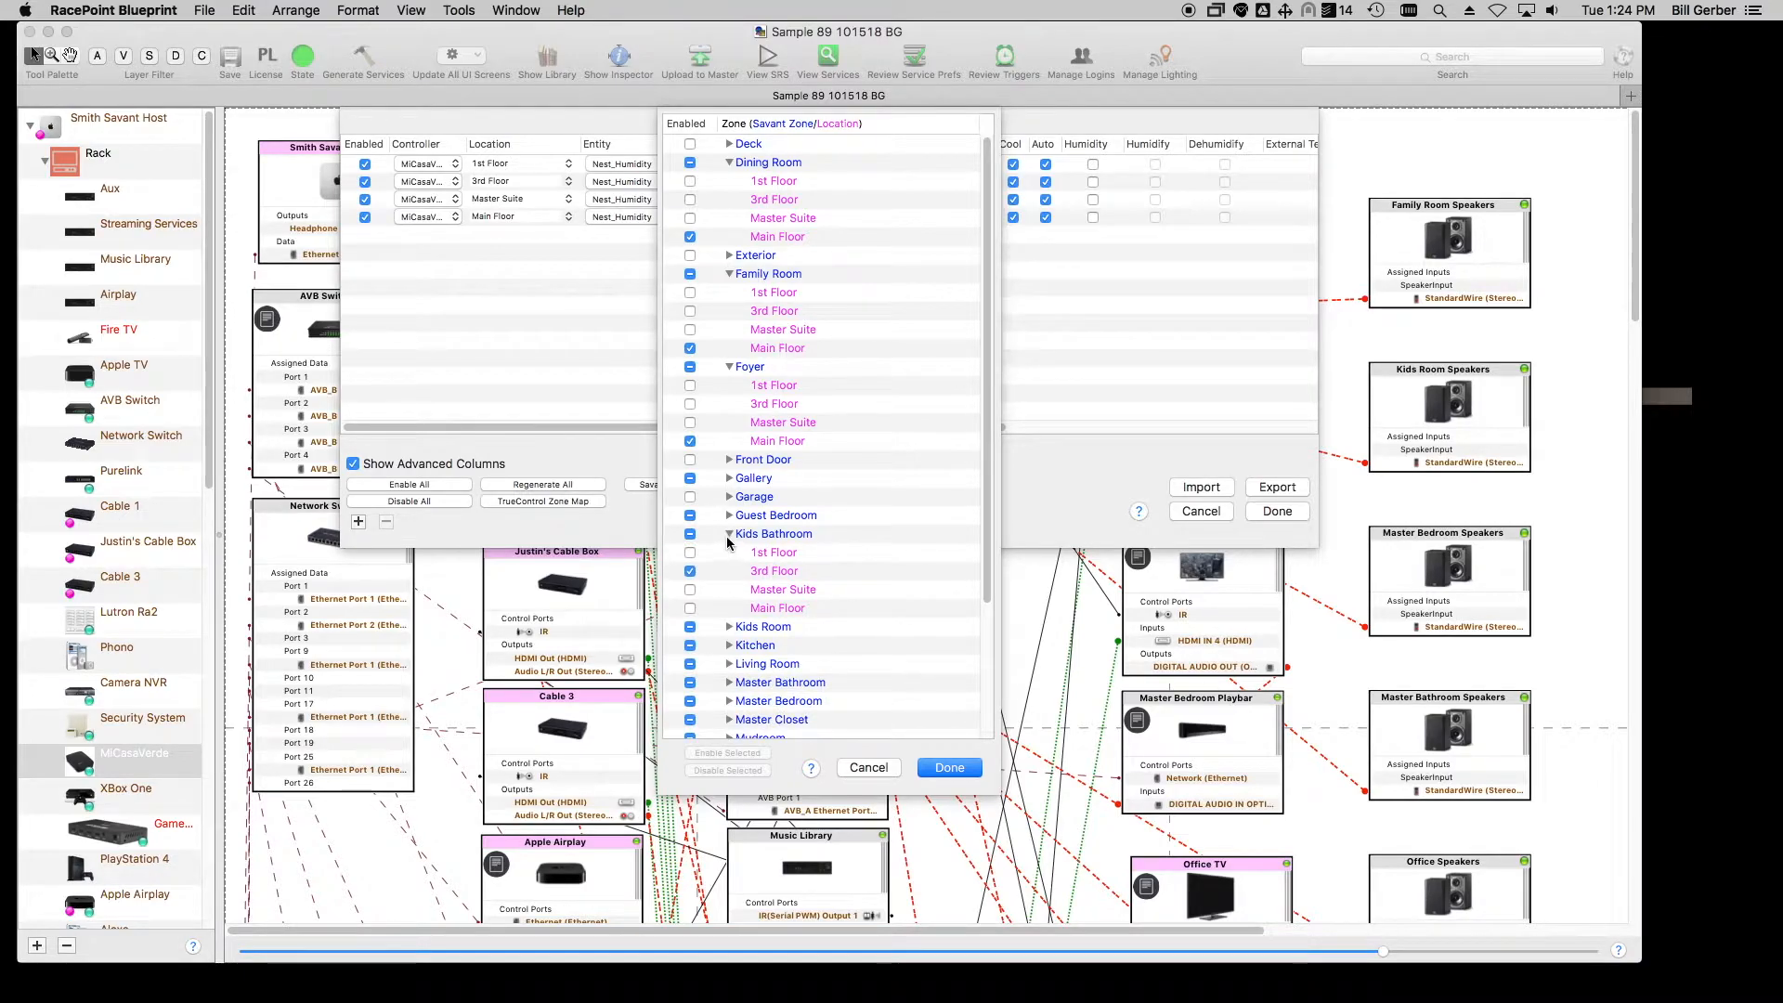
click(729, 366)
click(730, 274)
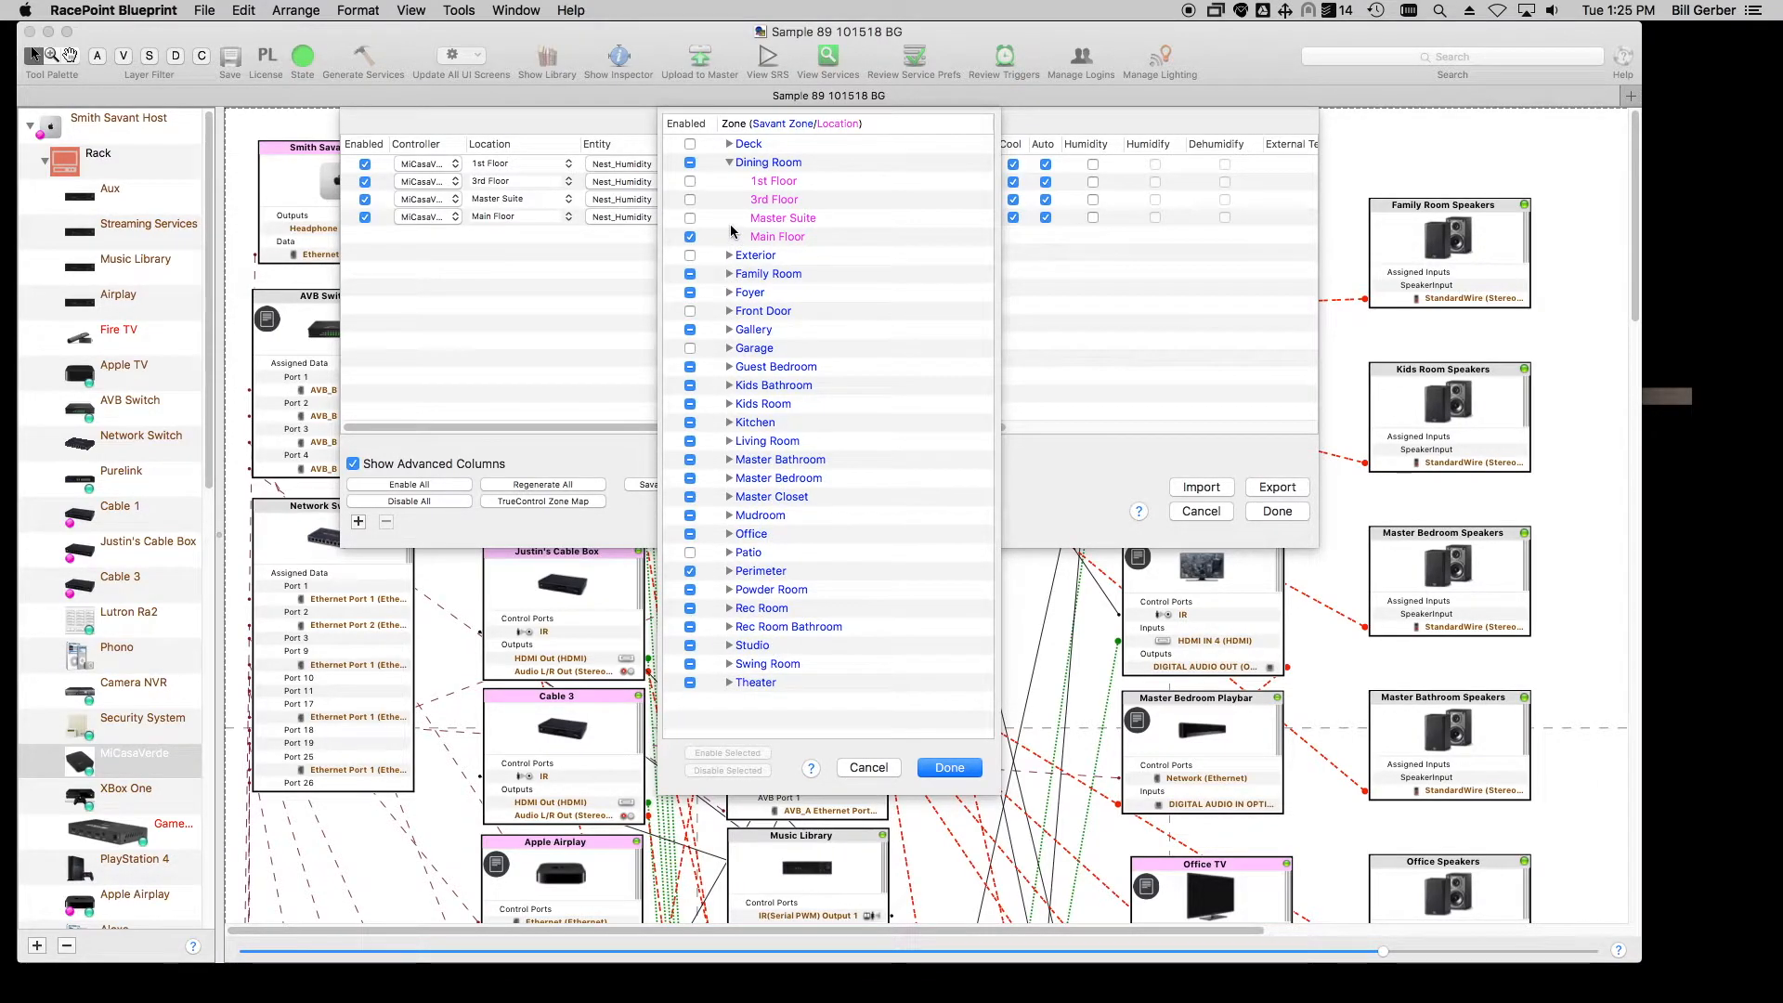
click(729, 162)
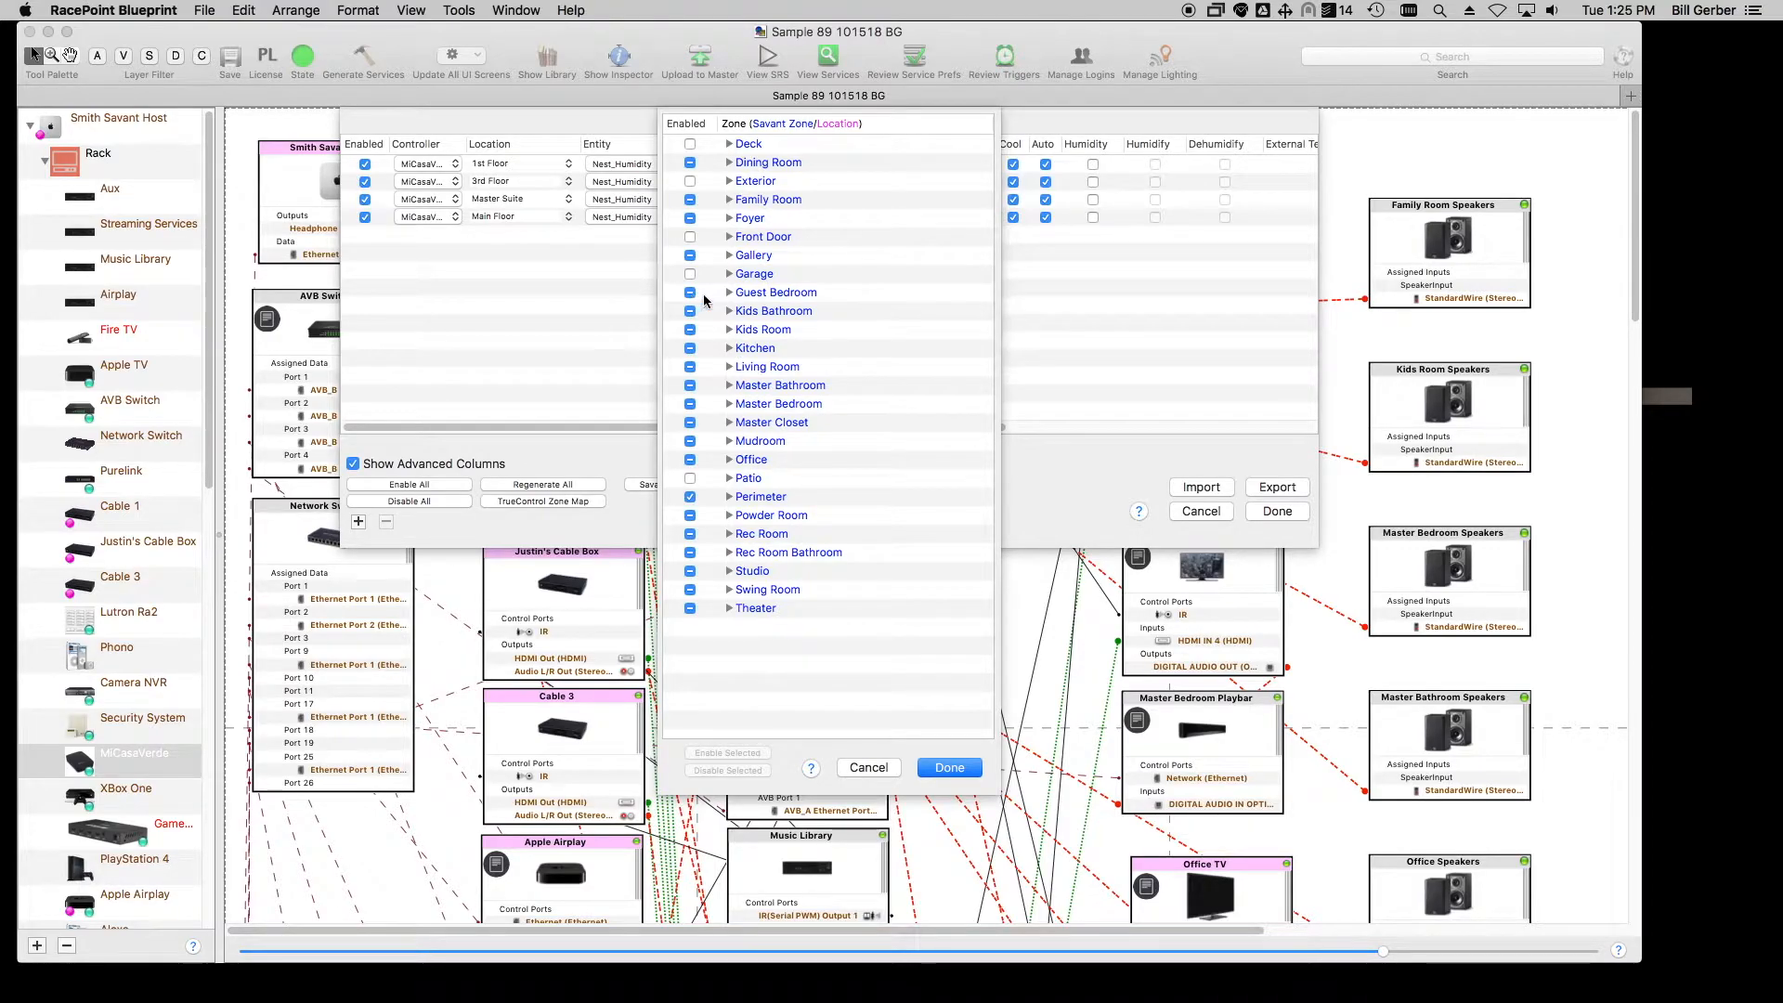
- Examine the thermostat locations mapped to Kitchen, Living Room, Master Bathroom, Master Bedroom and Master Closet, collapsing each zone after viewing
click(729, 351)
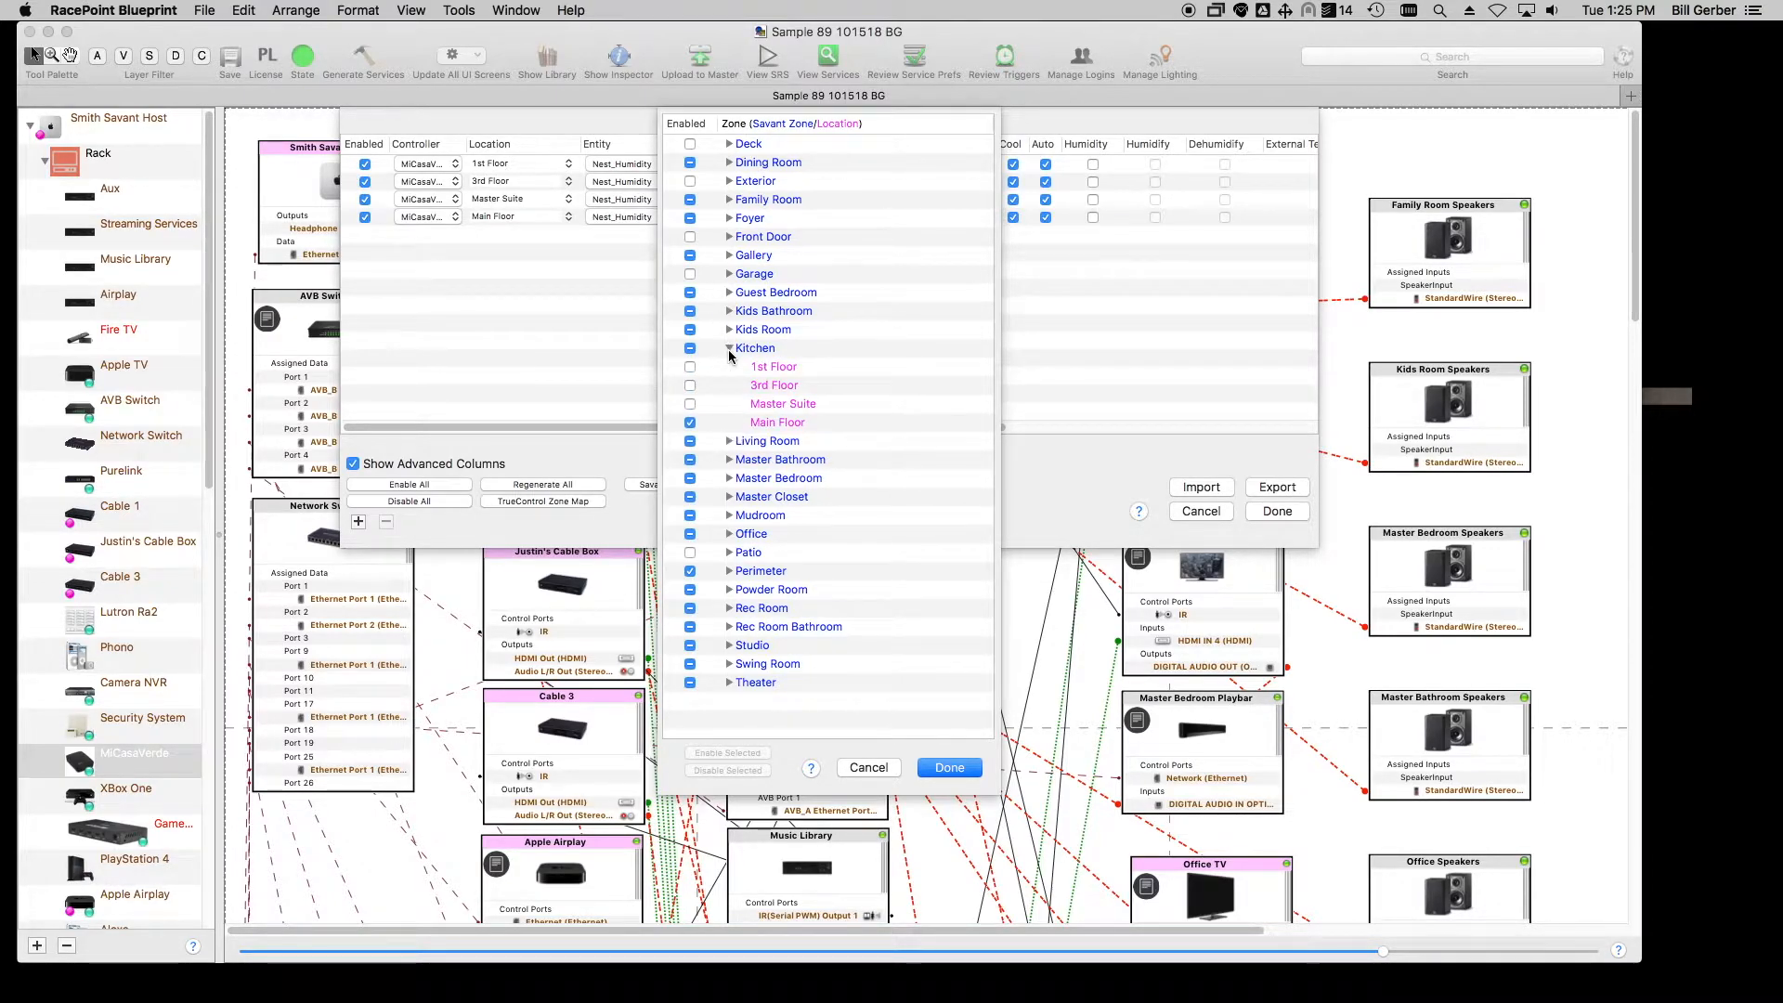
click(729, 350)
click(729, 368)
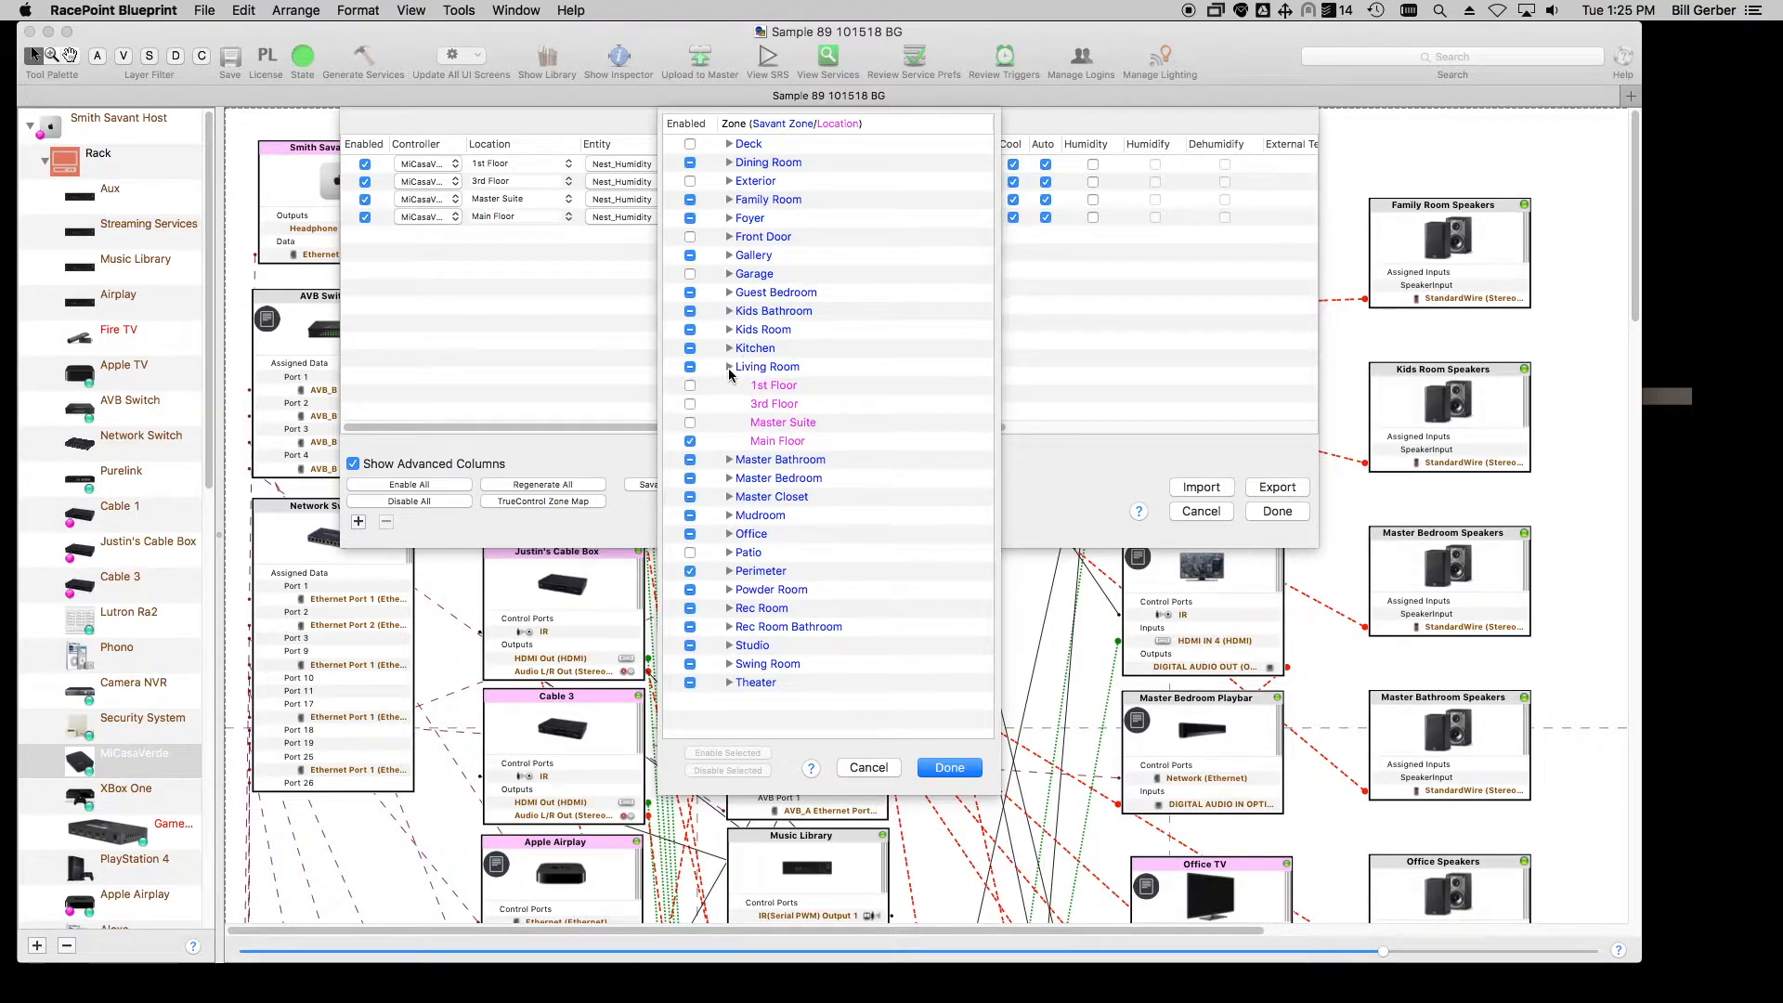
click(729, 368)
click(729, 386)
click(730, 386)
click(729, 404)
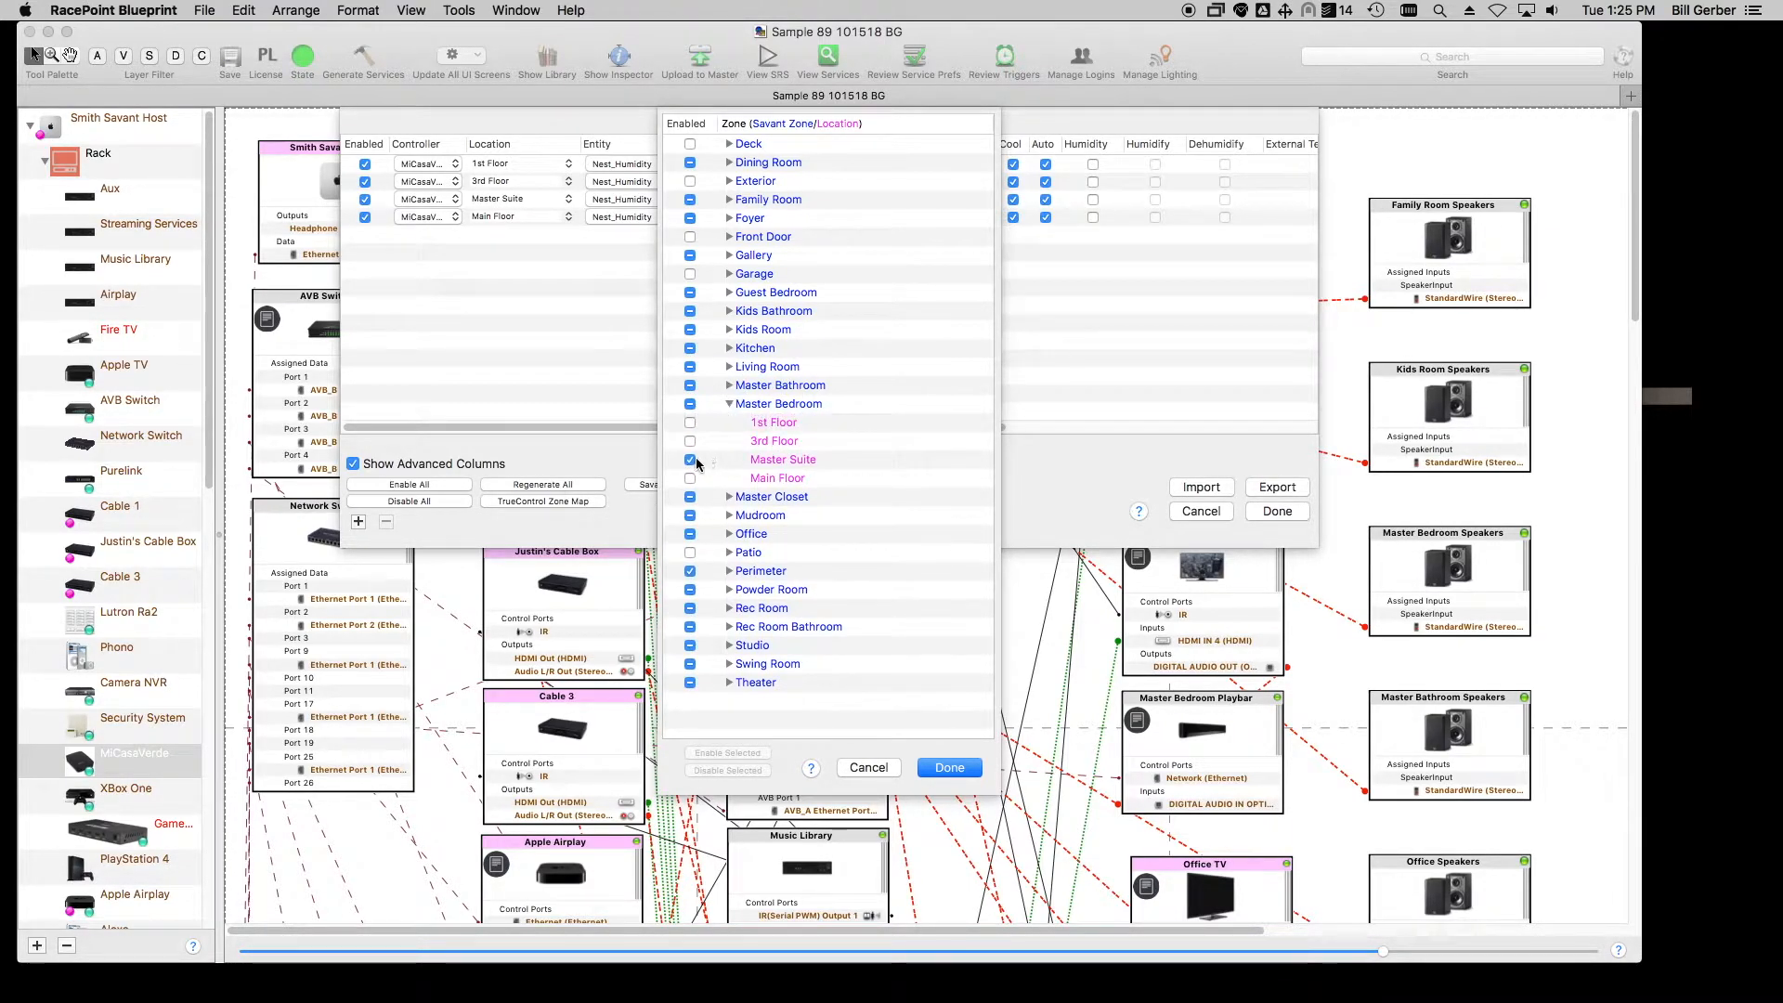
click(729, 404)
click(729, 423)
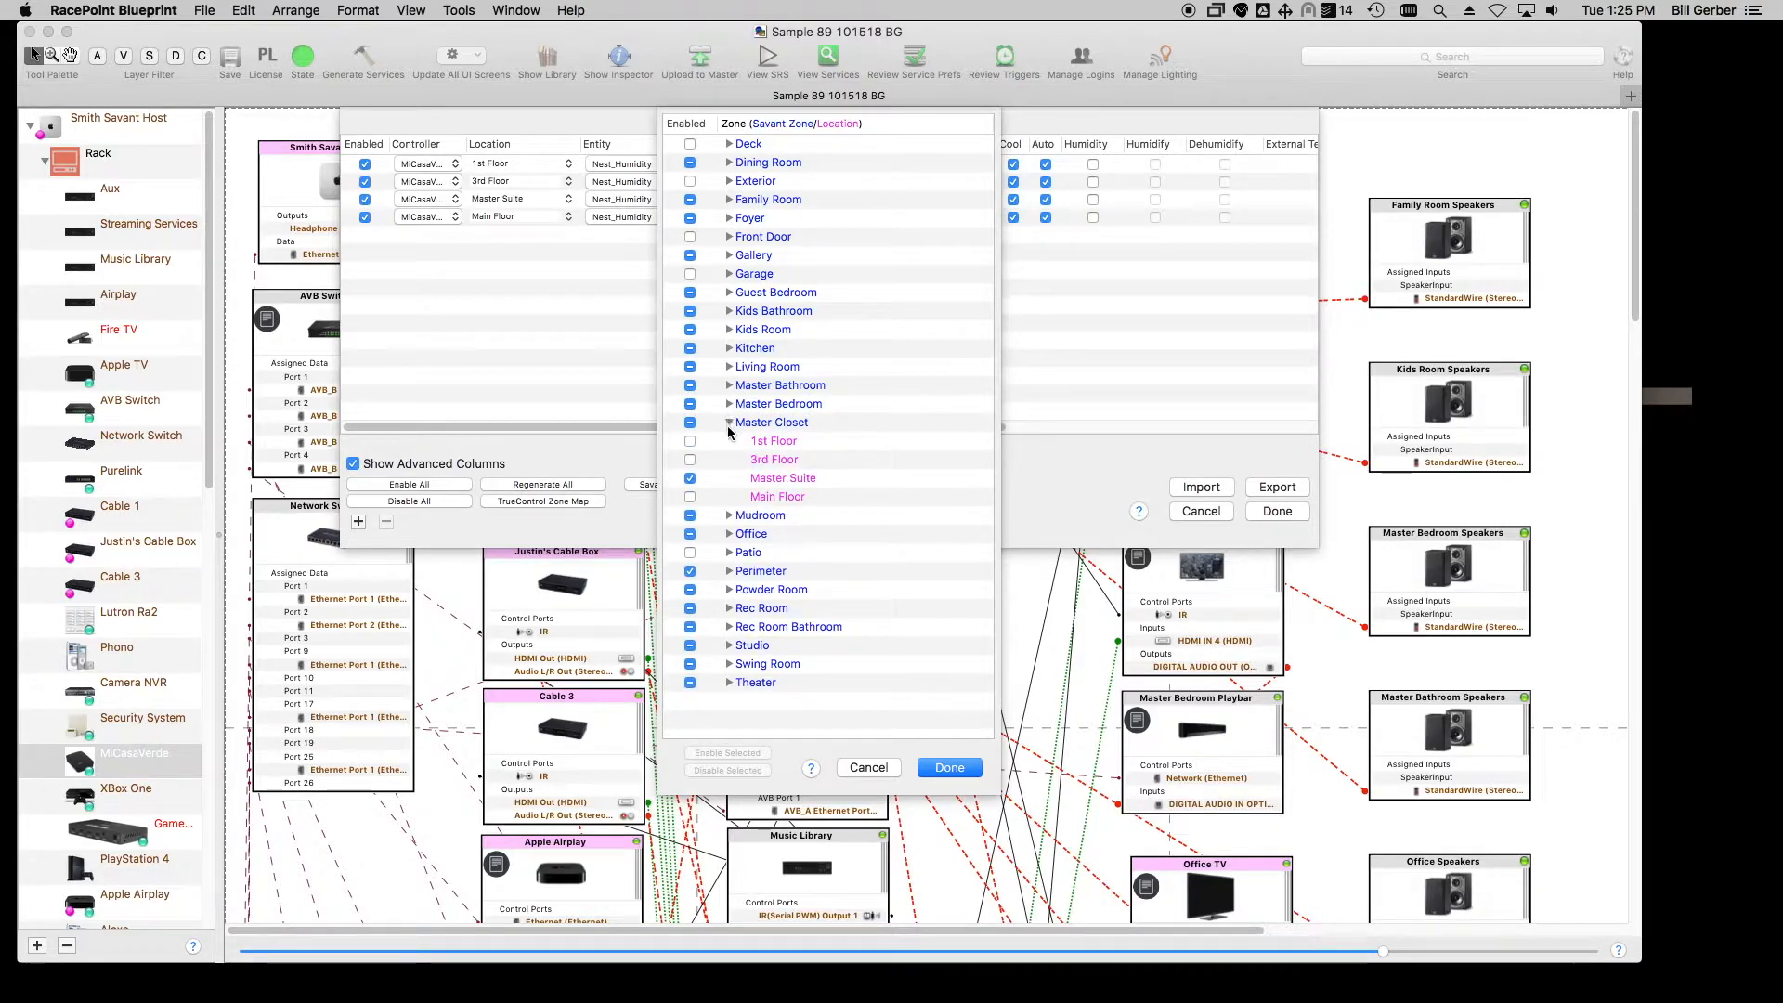
click(729, 423)
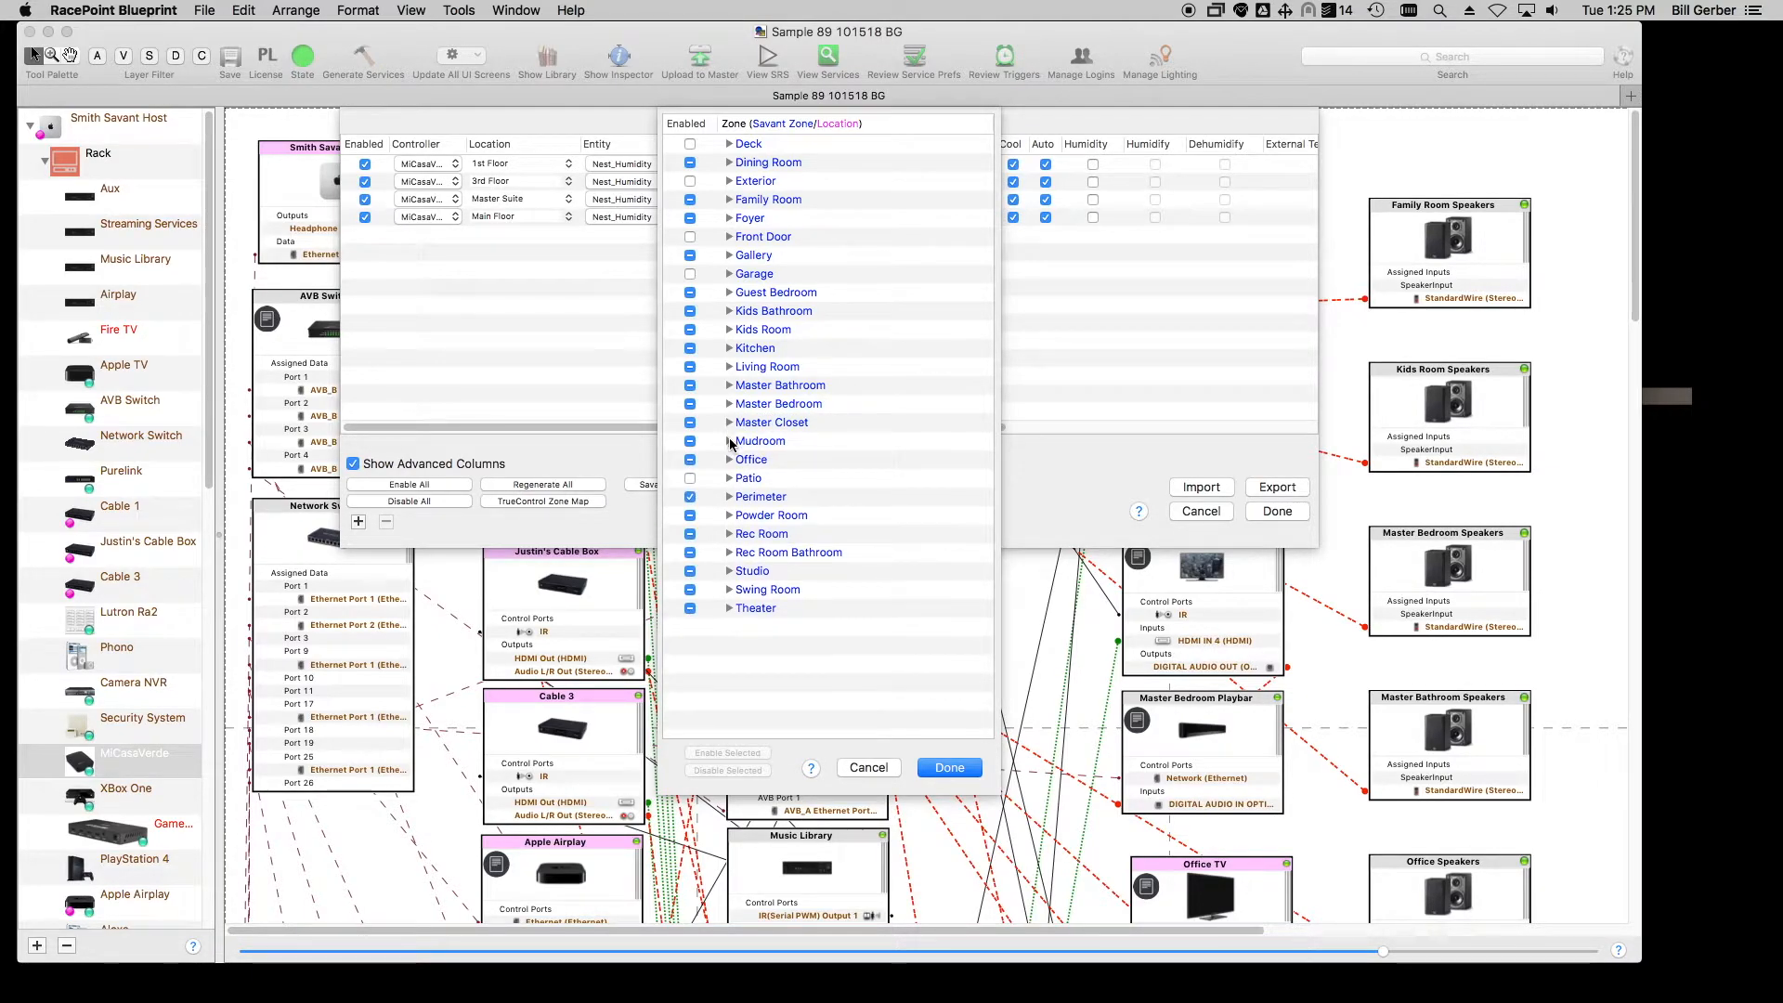
- Examine the thermostat locations mapped to the Mudroom, Office, Patio and Perimeter zones, collapsing each one after viewing
click(729, 443)
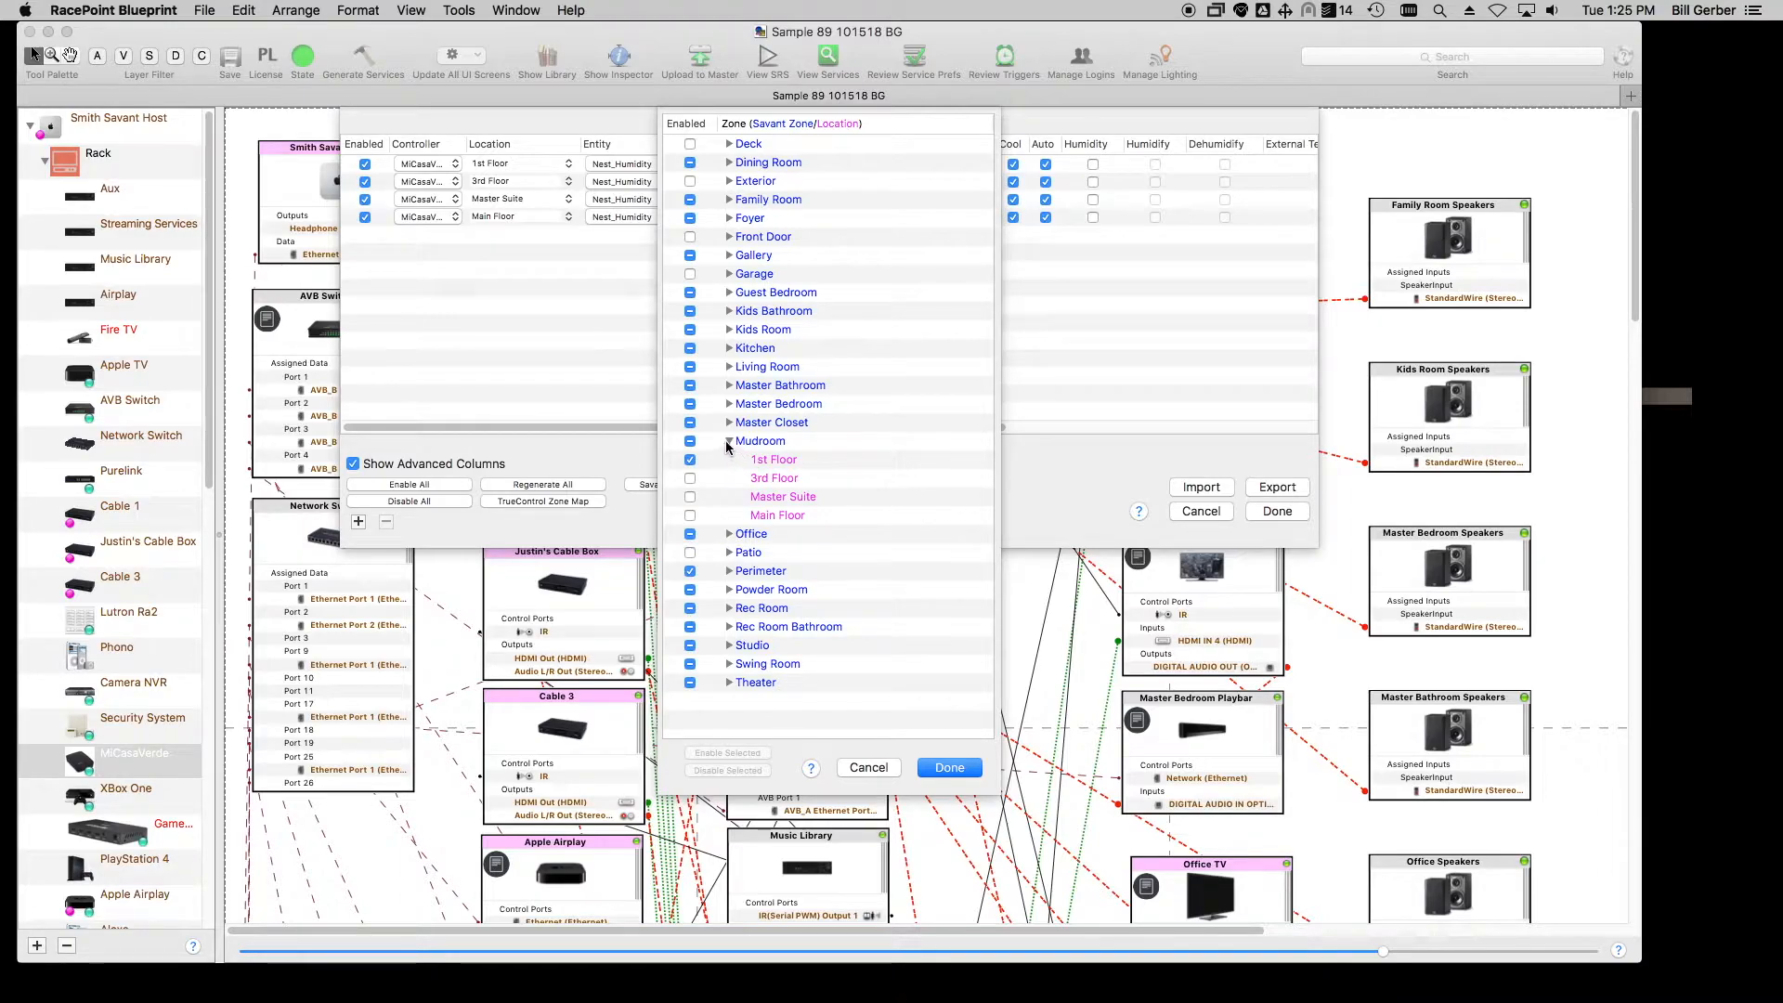
click(729, 443)
click(729, 460)
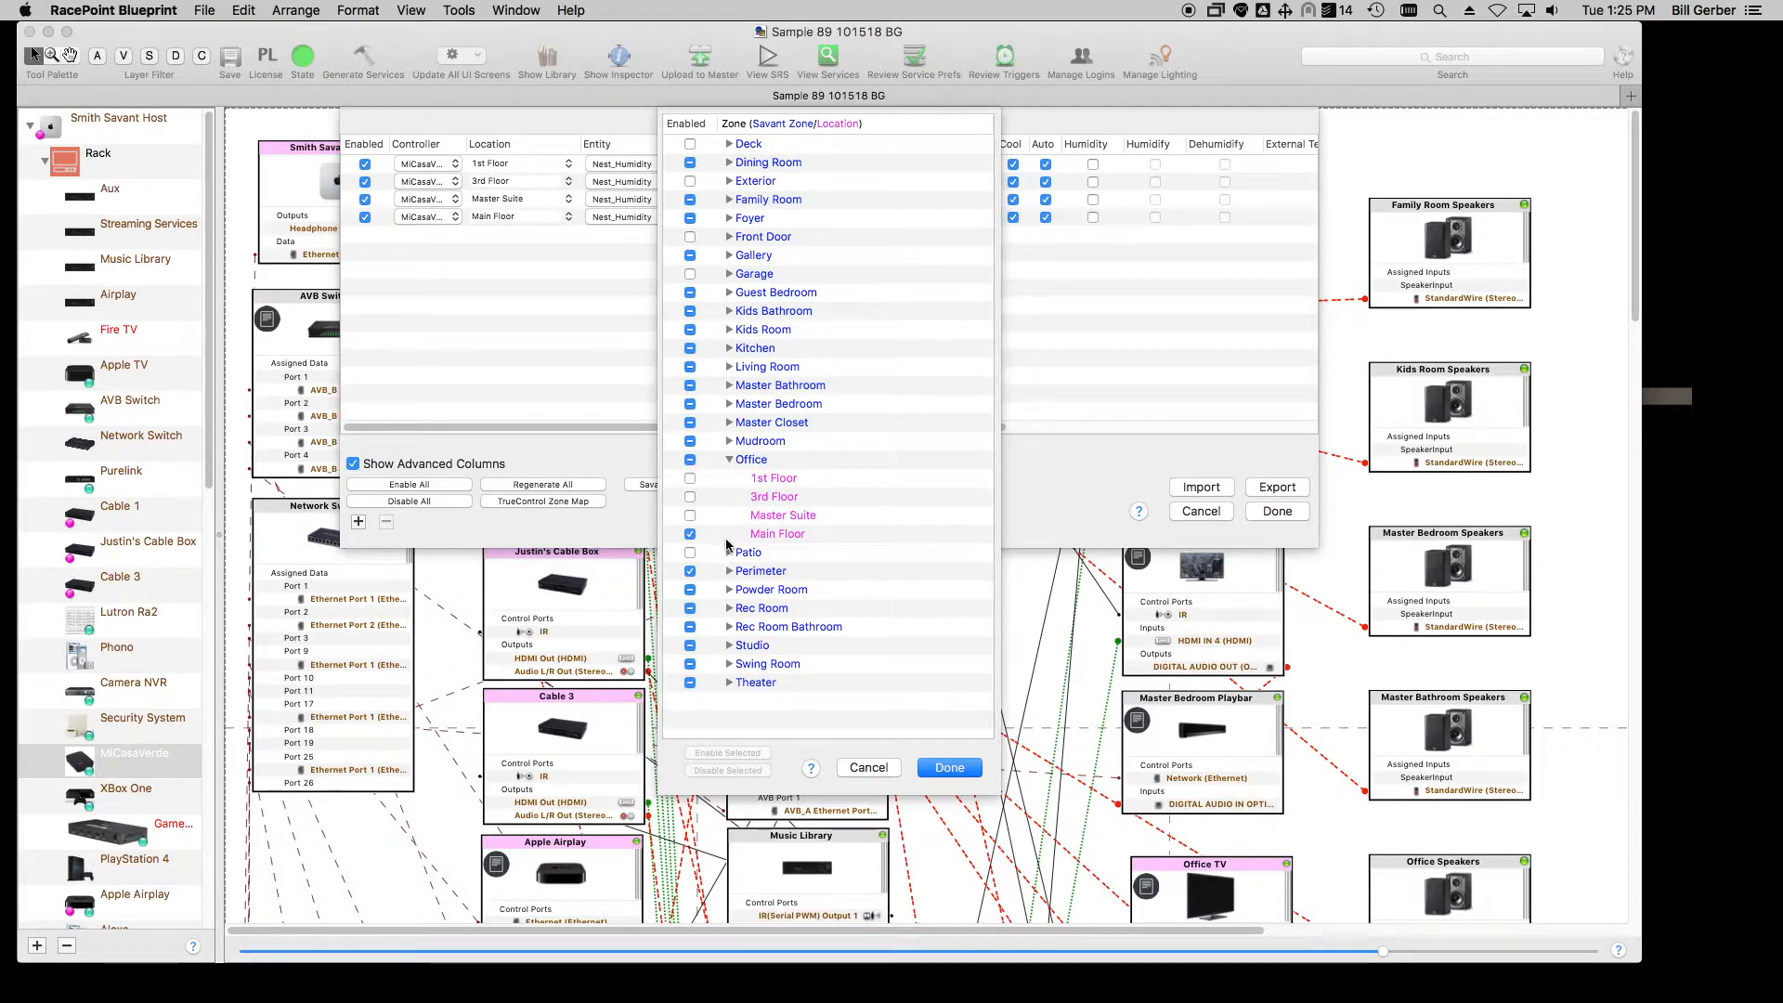
click(729, 460)
click(729, 478)
click(729, 478)
click(729, 497)
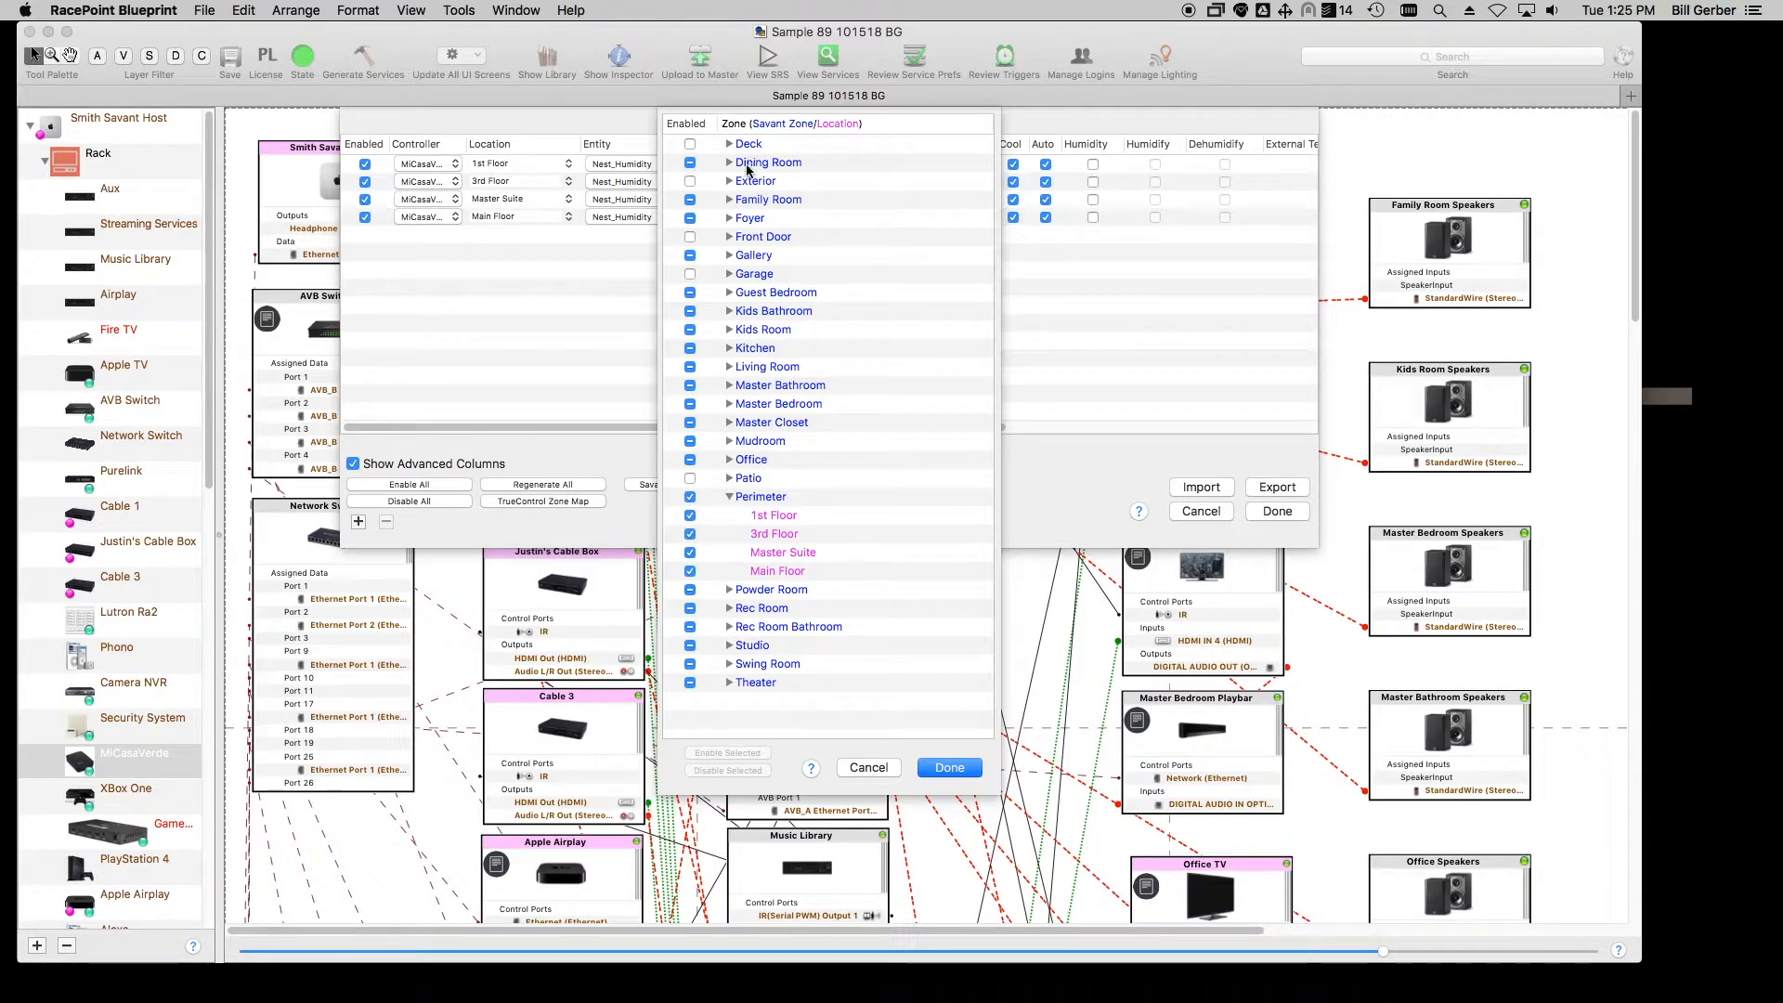
click(730, 497)
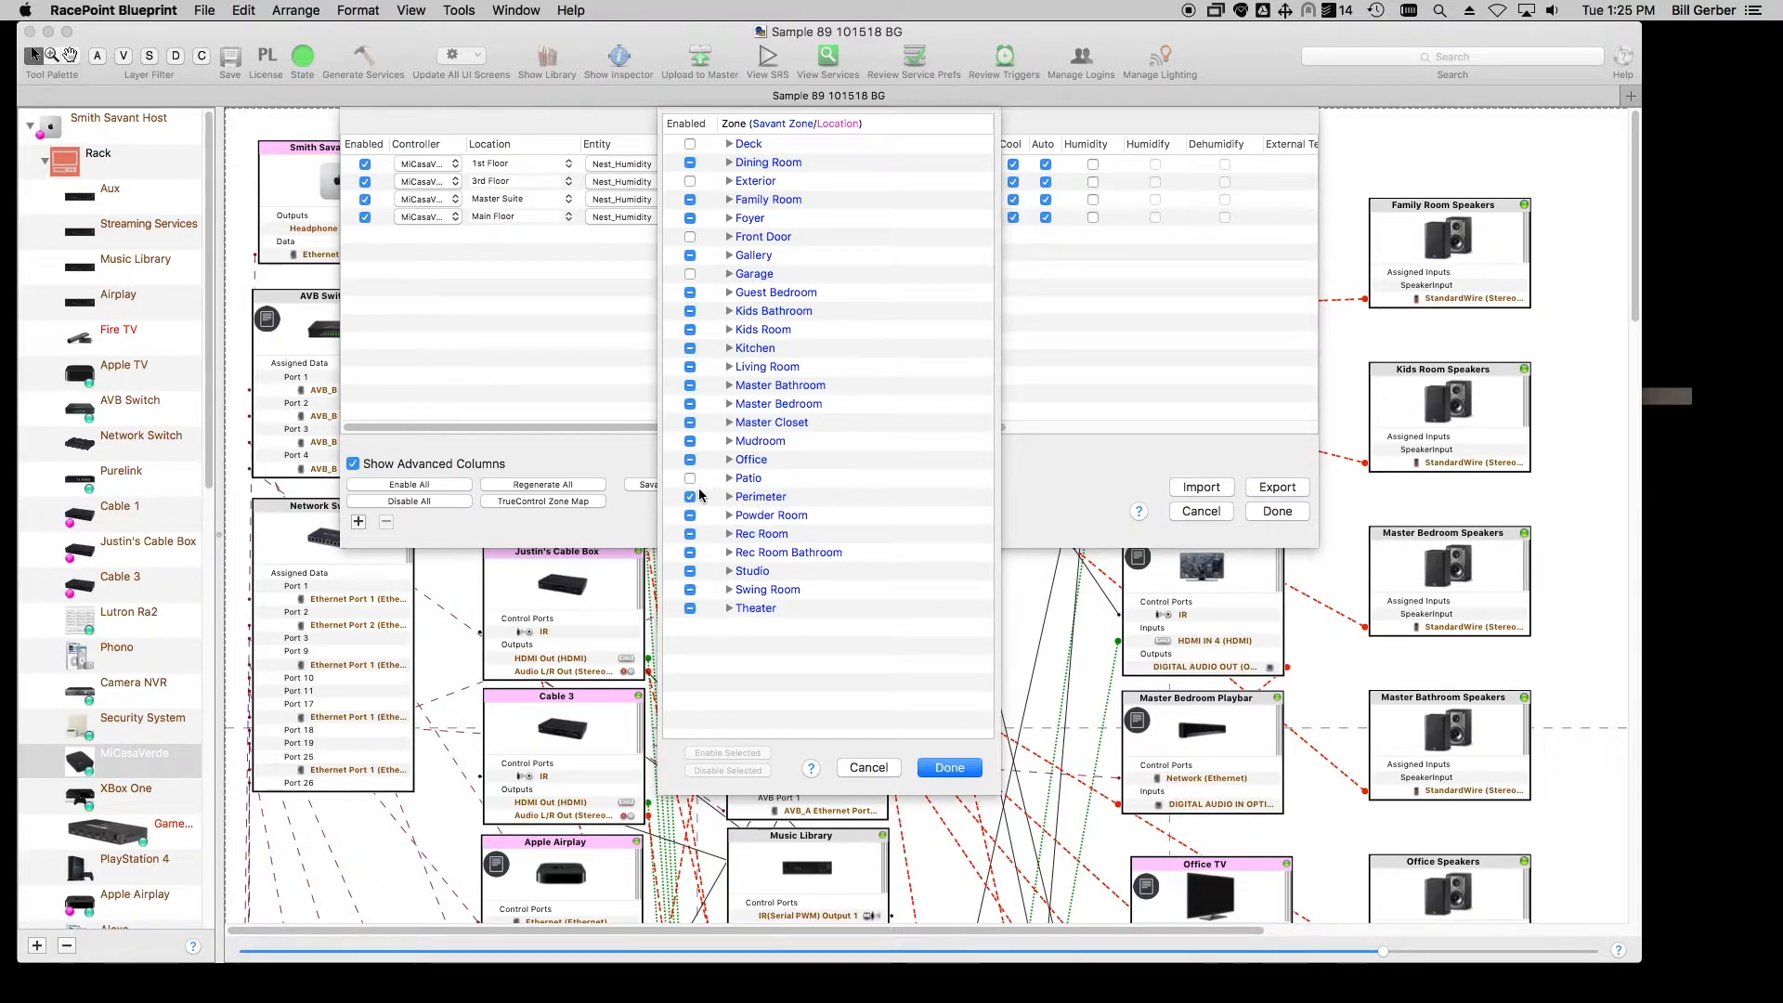
- Disable all thermostat locations for the Perimeter zone, then accept the zone map and the HVAC settings
click(690, 498)
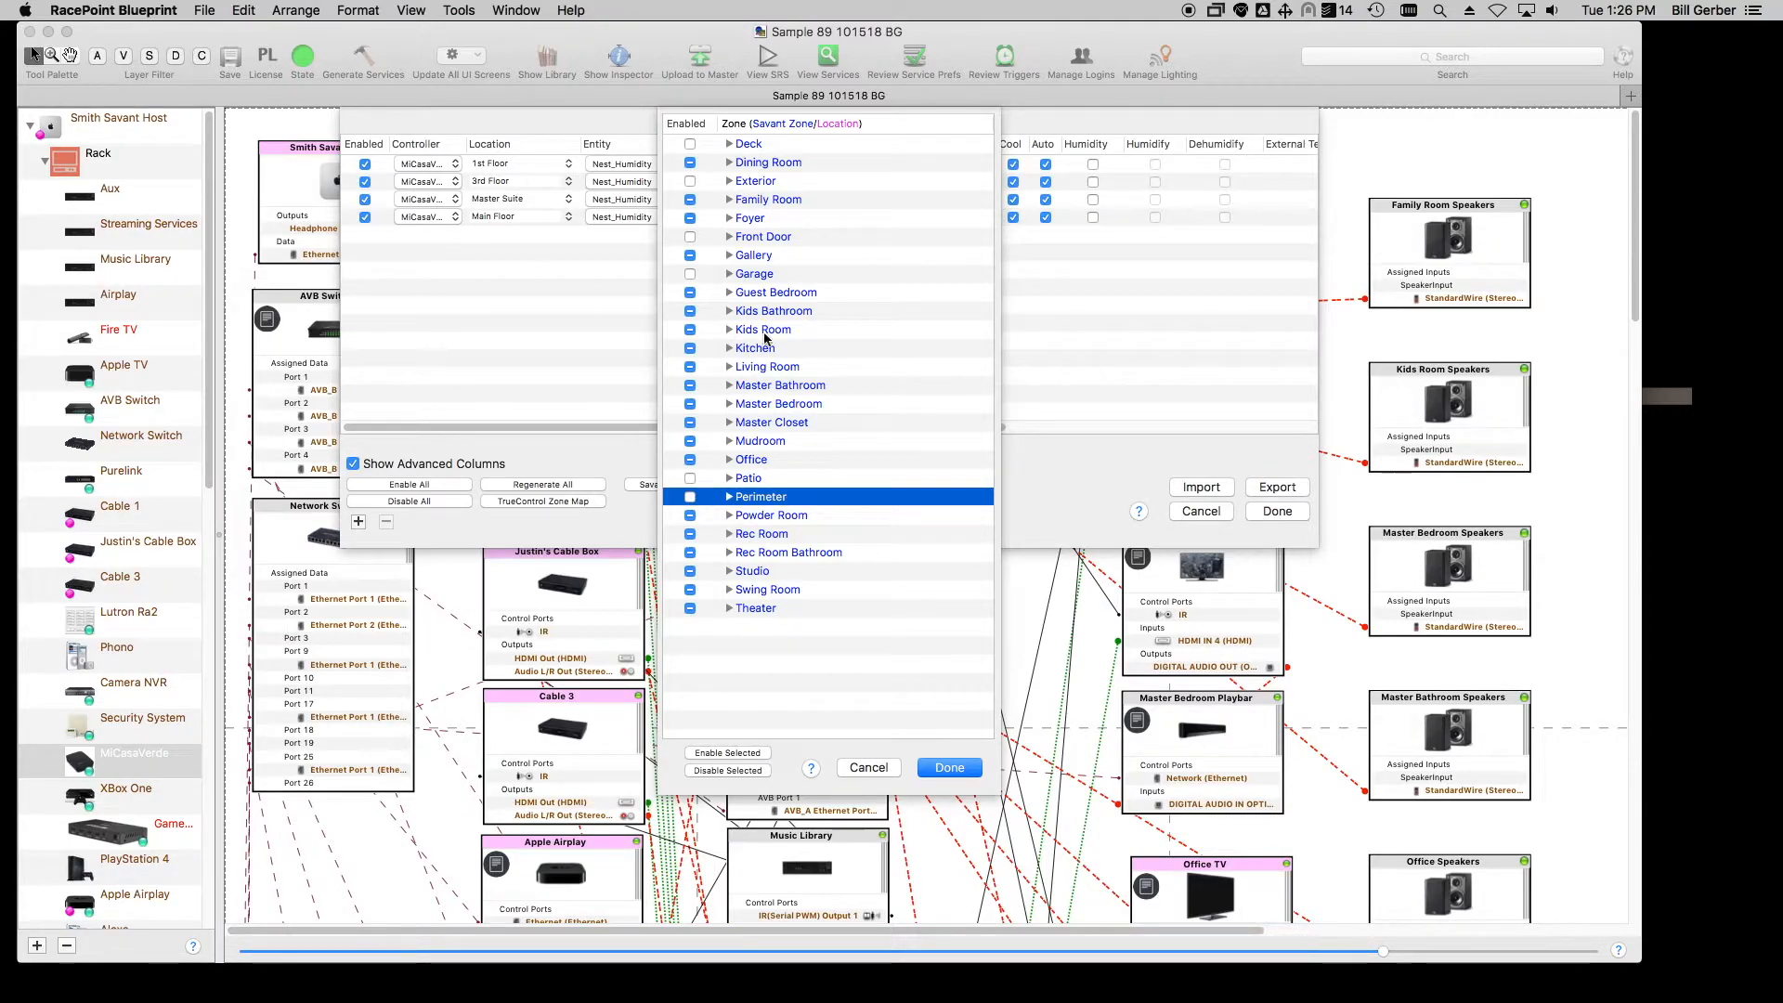
click(943, 769)
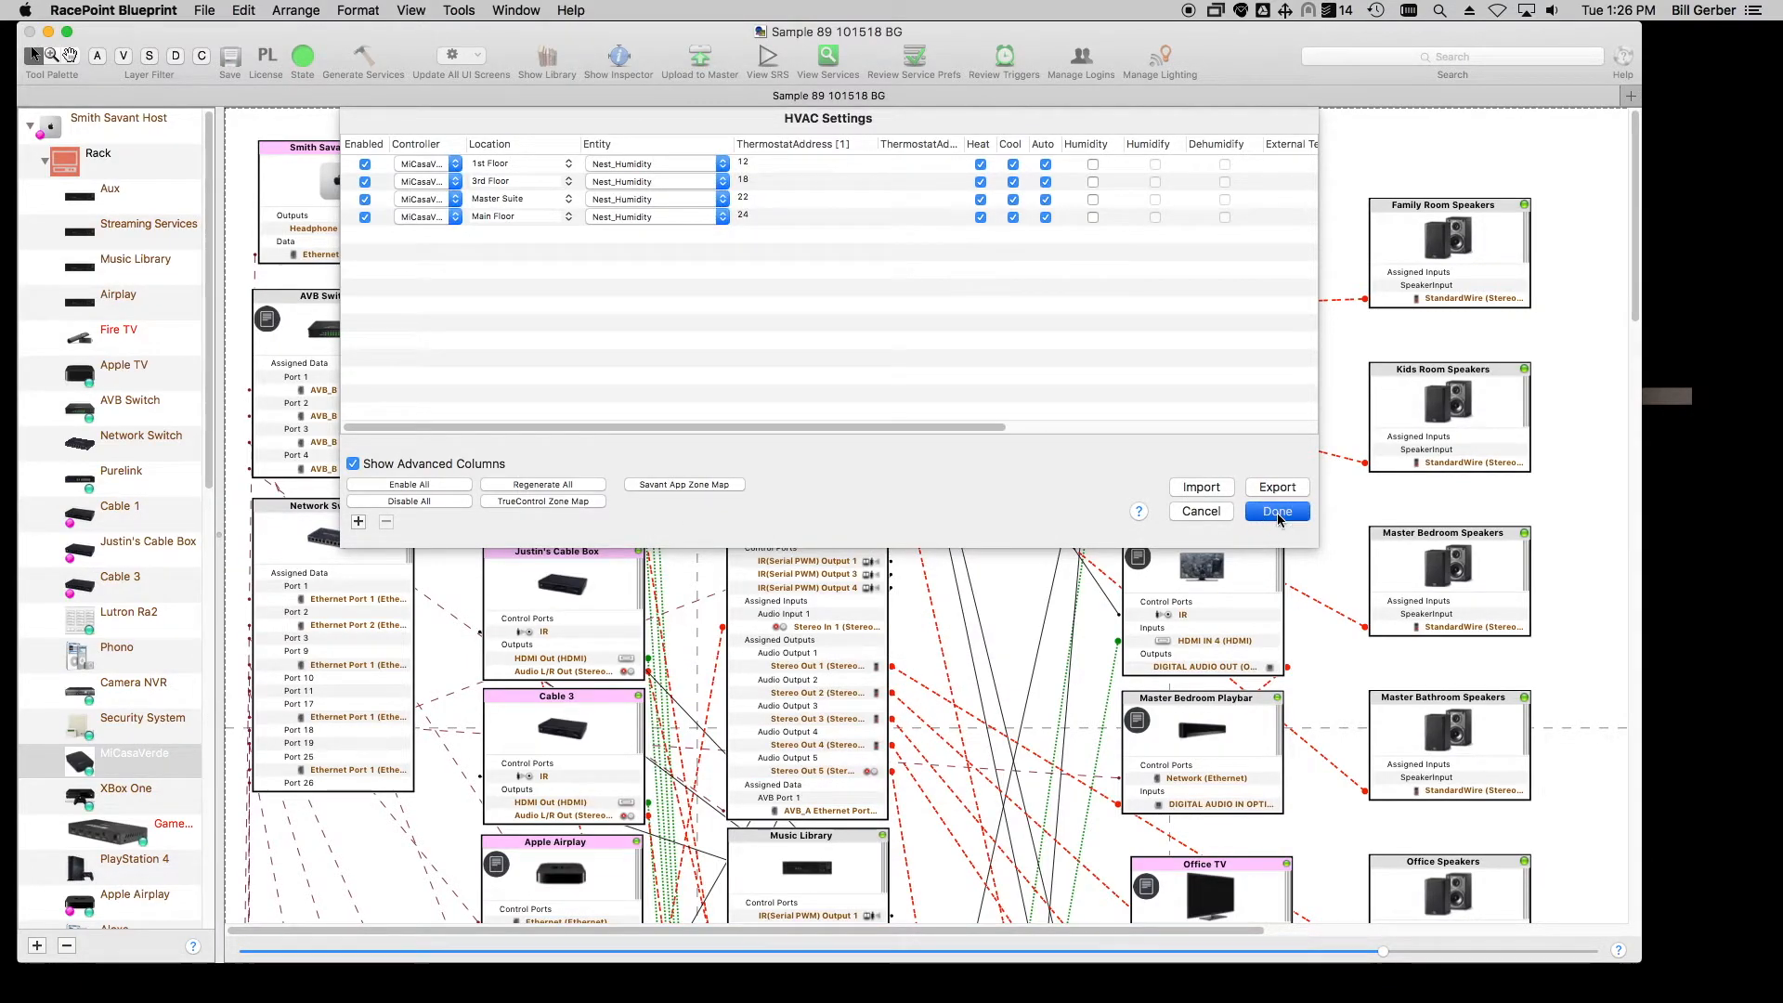
click(1278, 513)
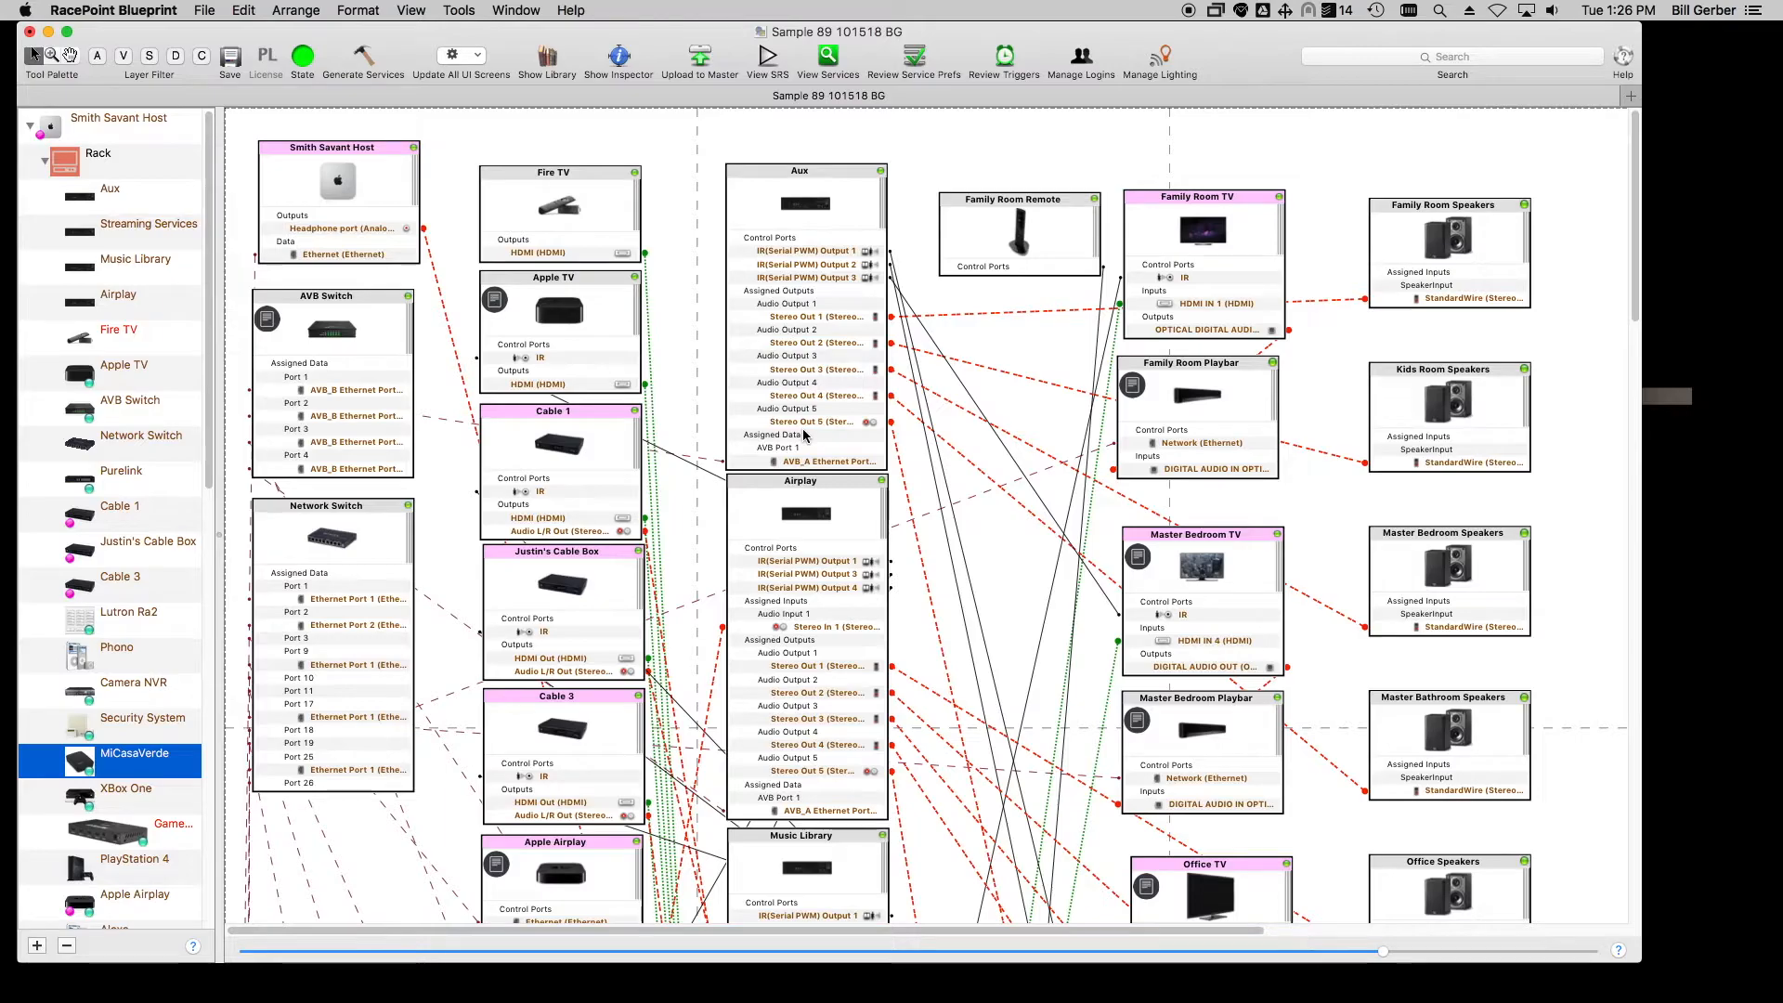
- Collapse the Rack and create a new User zone named Game Room
click(44, 161)
click(36, 945)
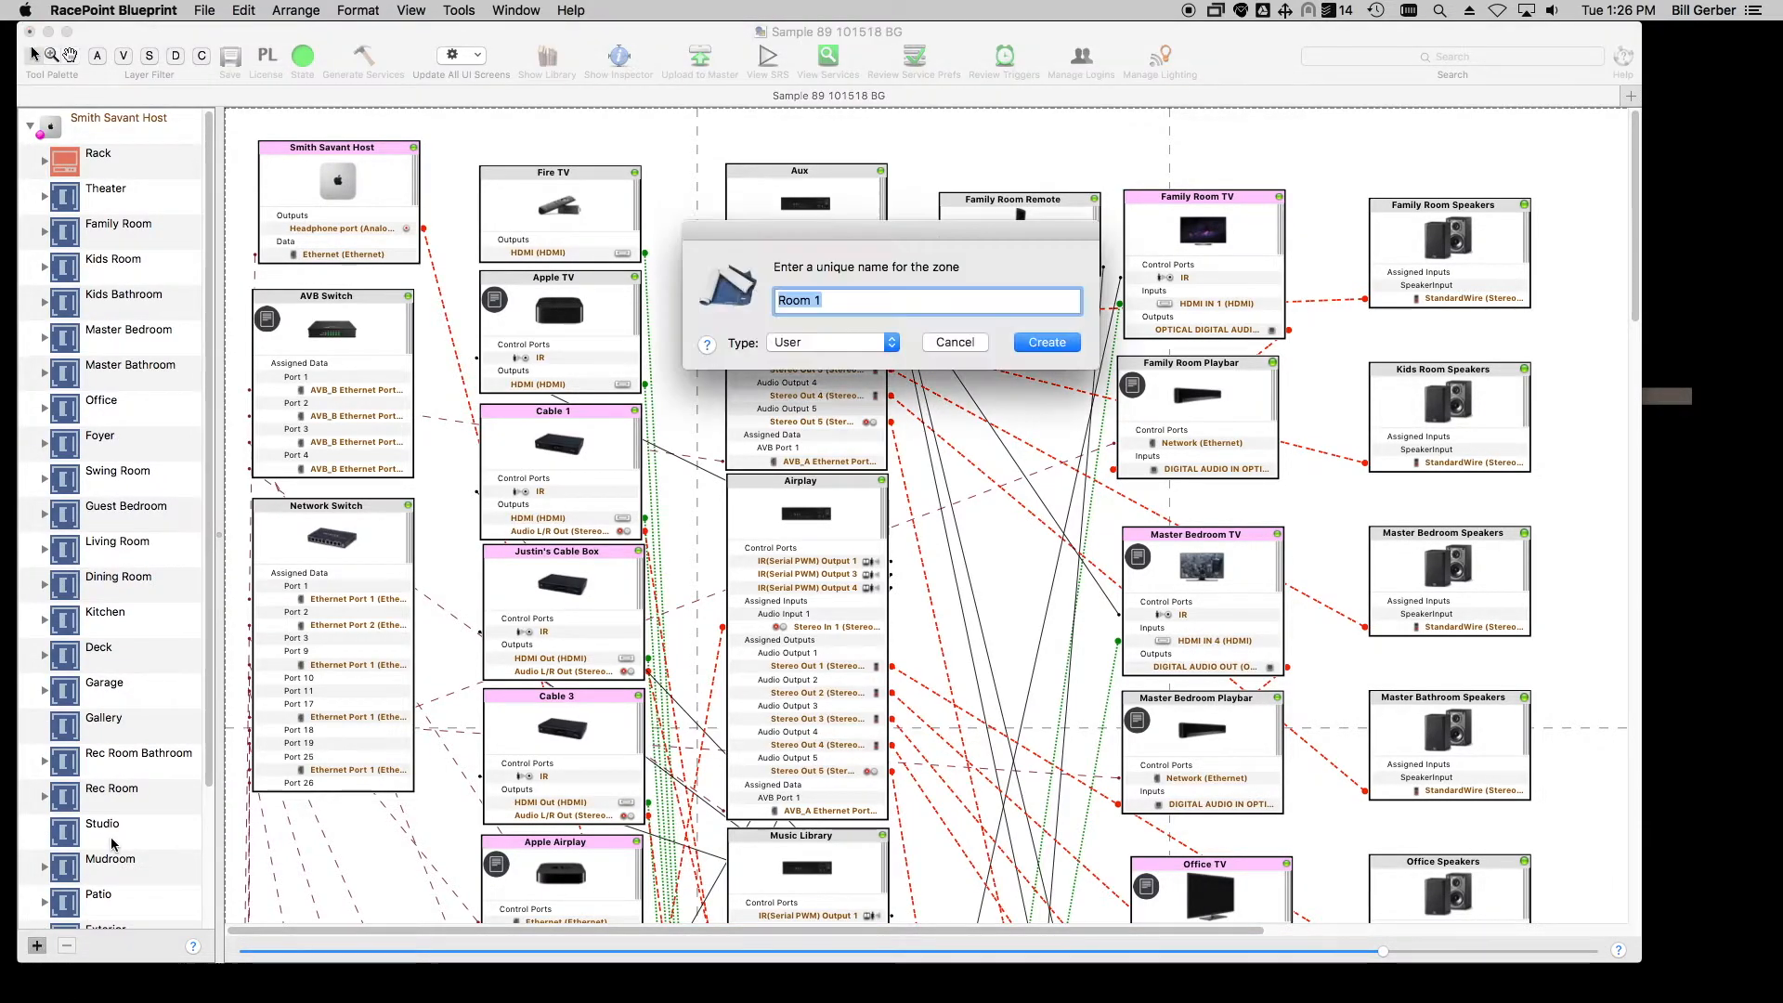
text(Game Room)
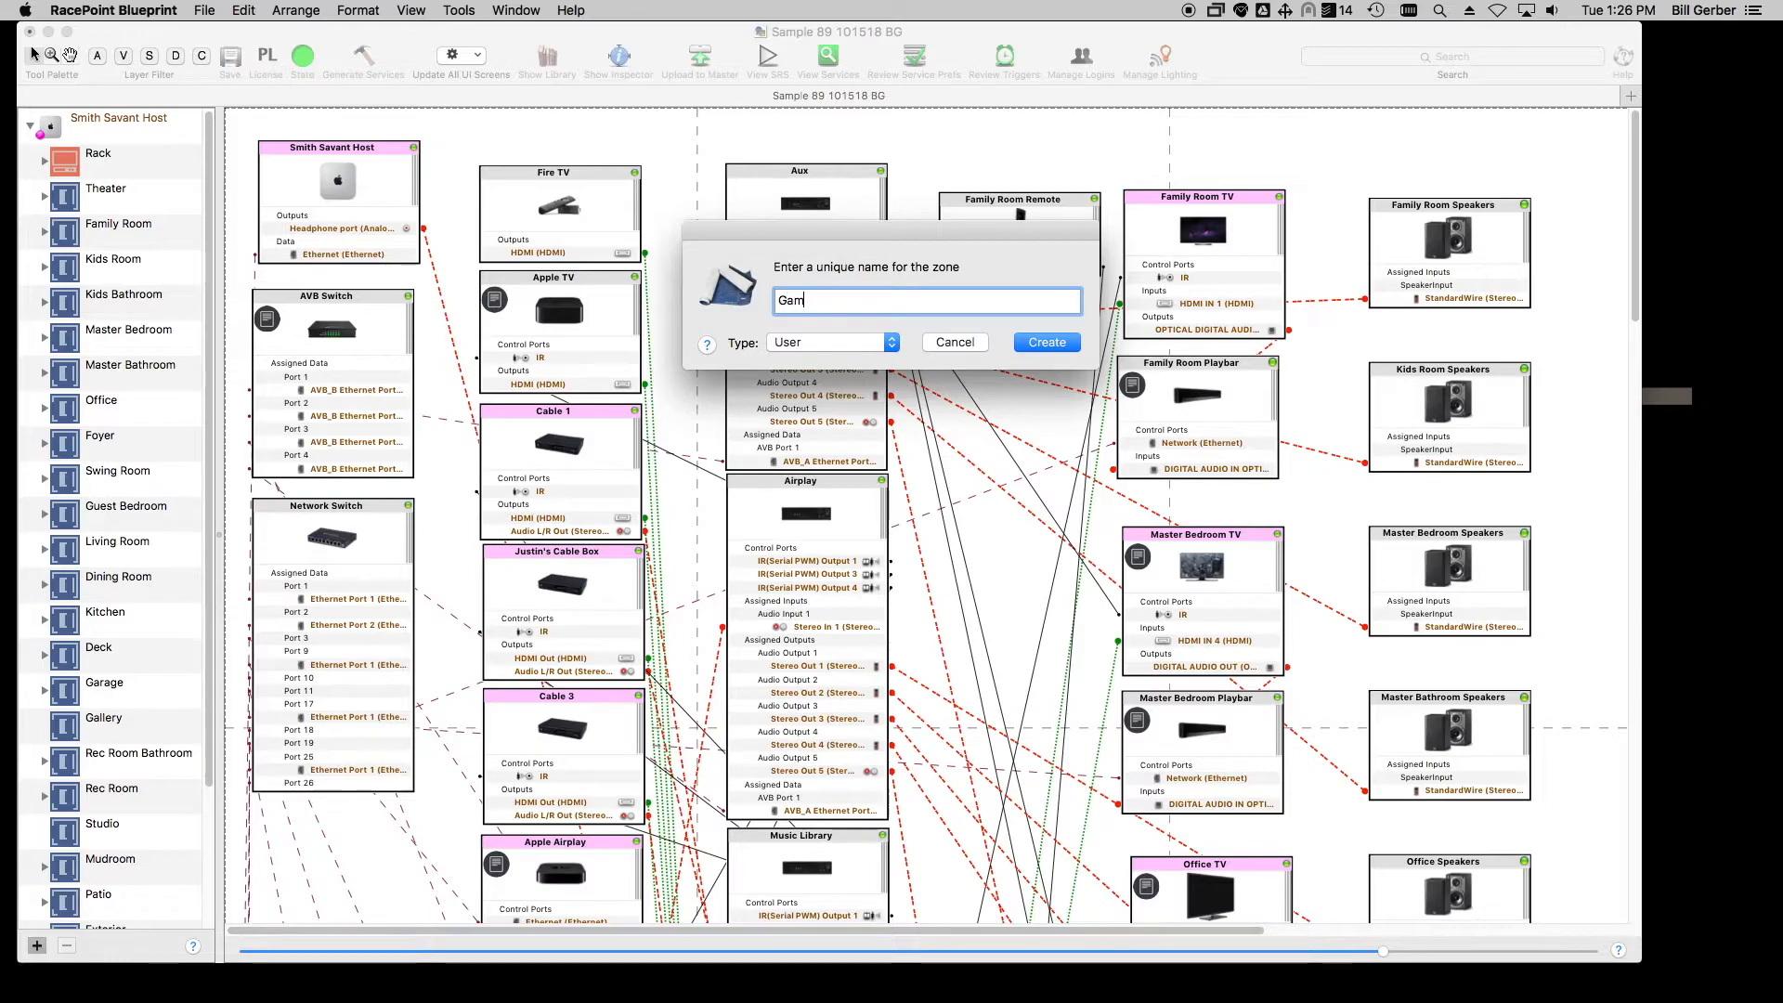
key(Return)
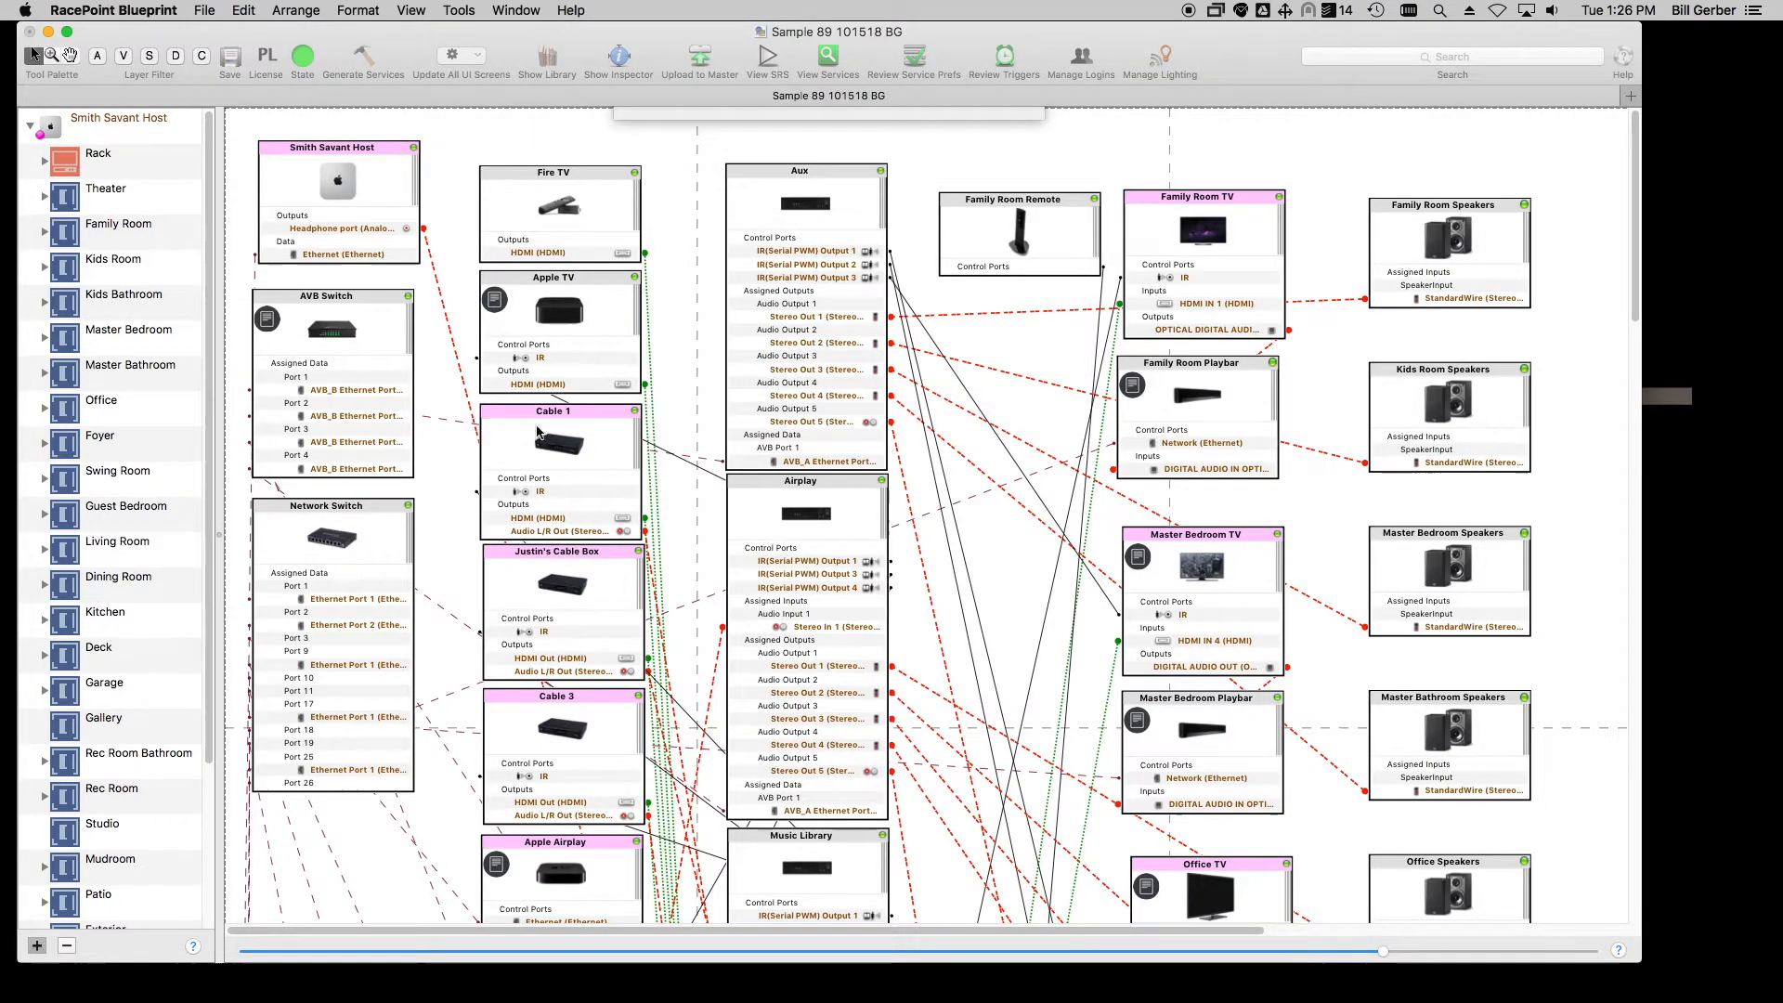
- In the HVAC settings' Savant App zone map, enable only the 1st Floor thermostat location for Game Room and accept the map
click(457, 10)
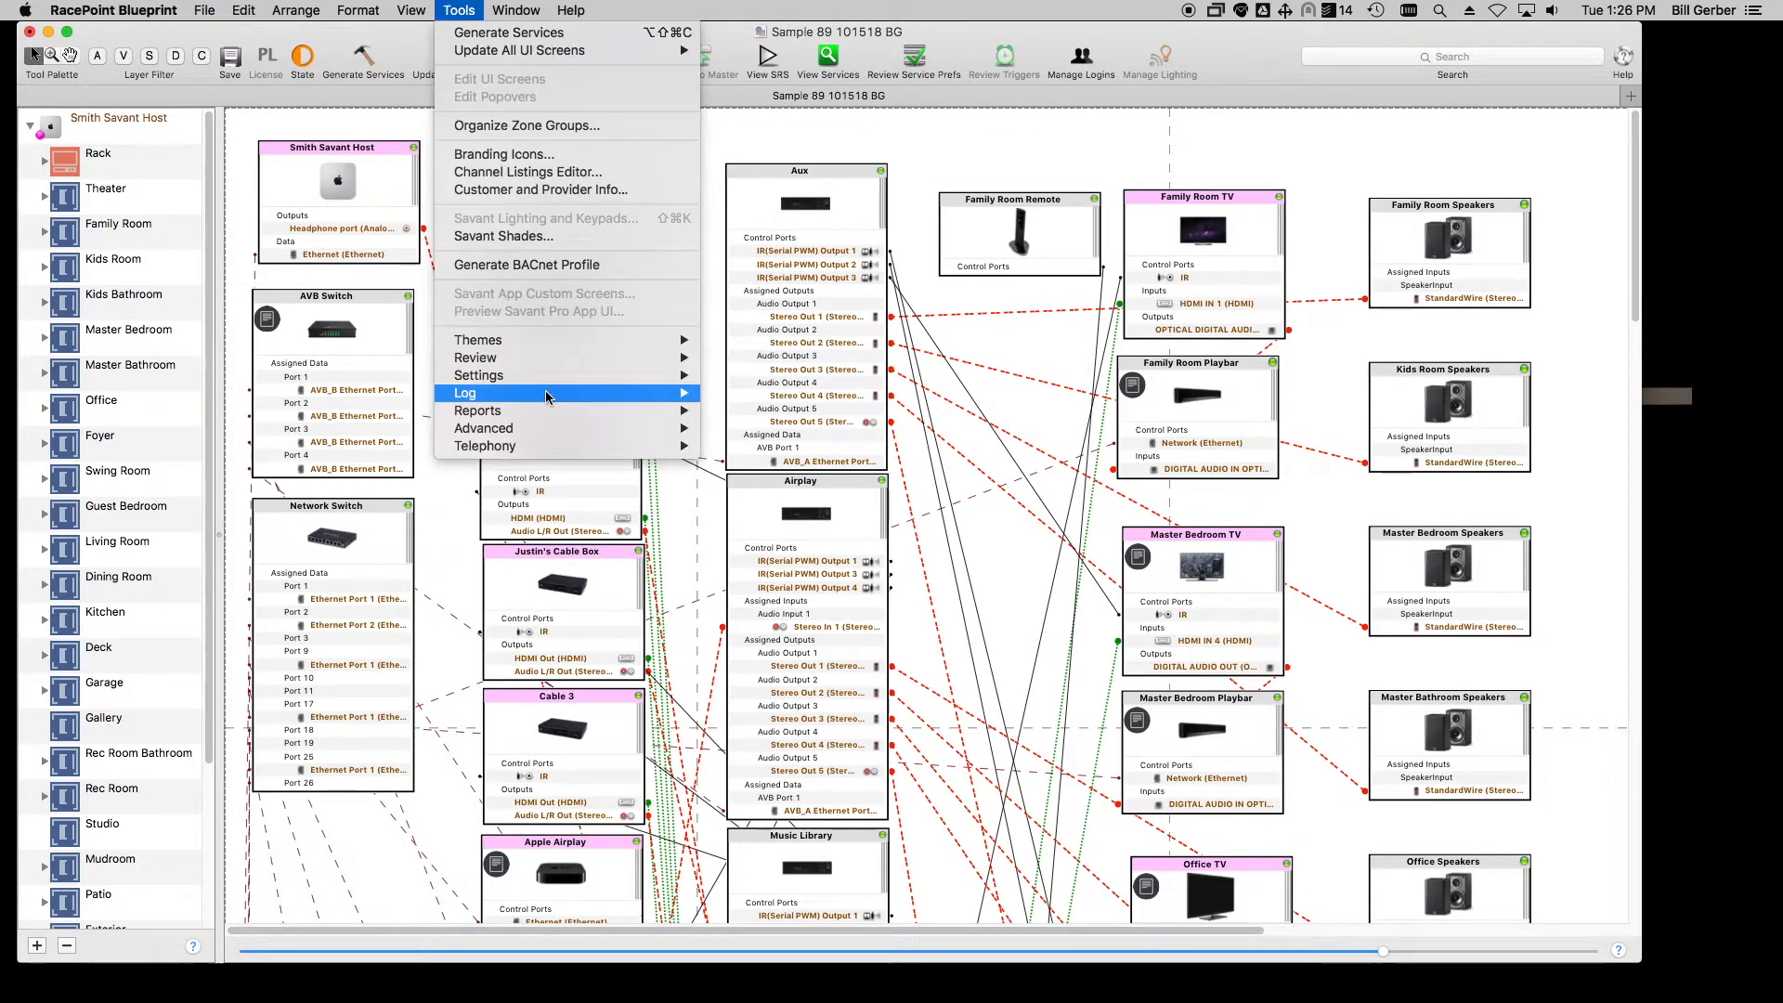
mouse_move(551, 379)
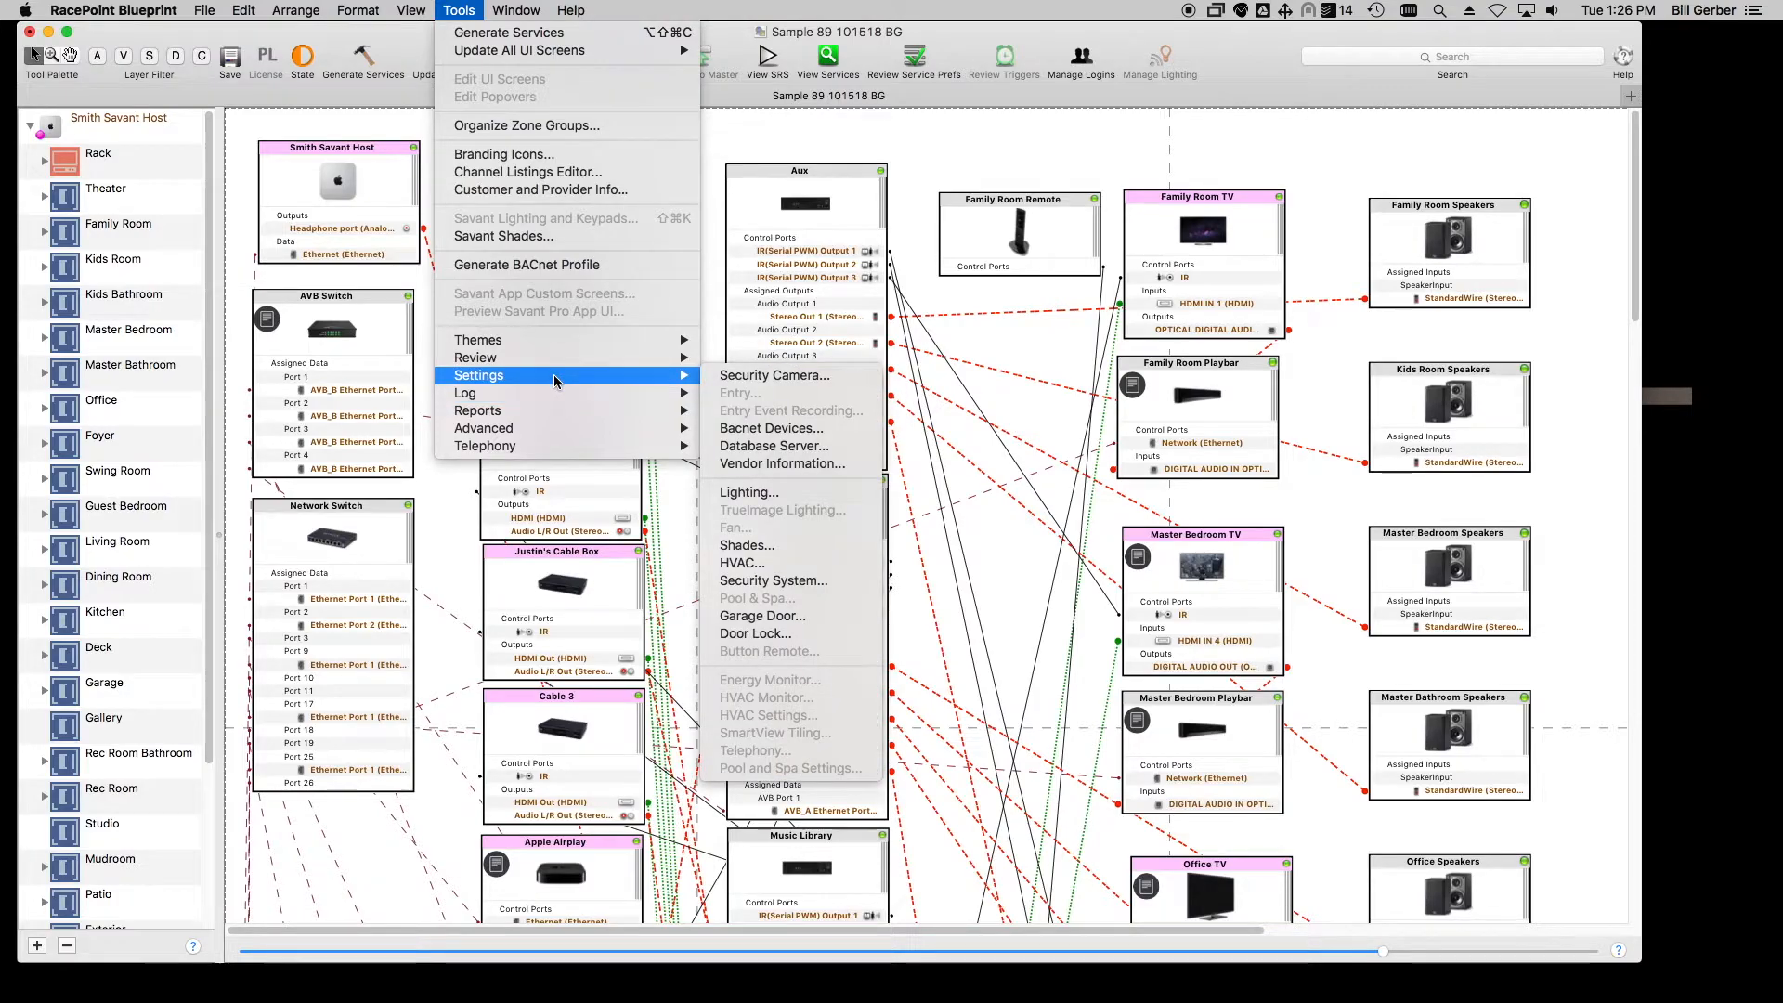
click(744, 563)
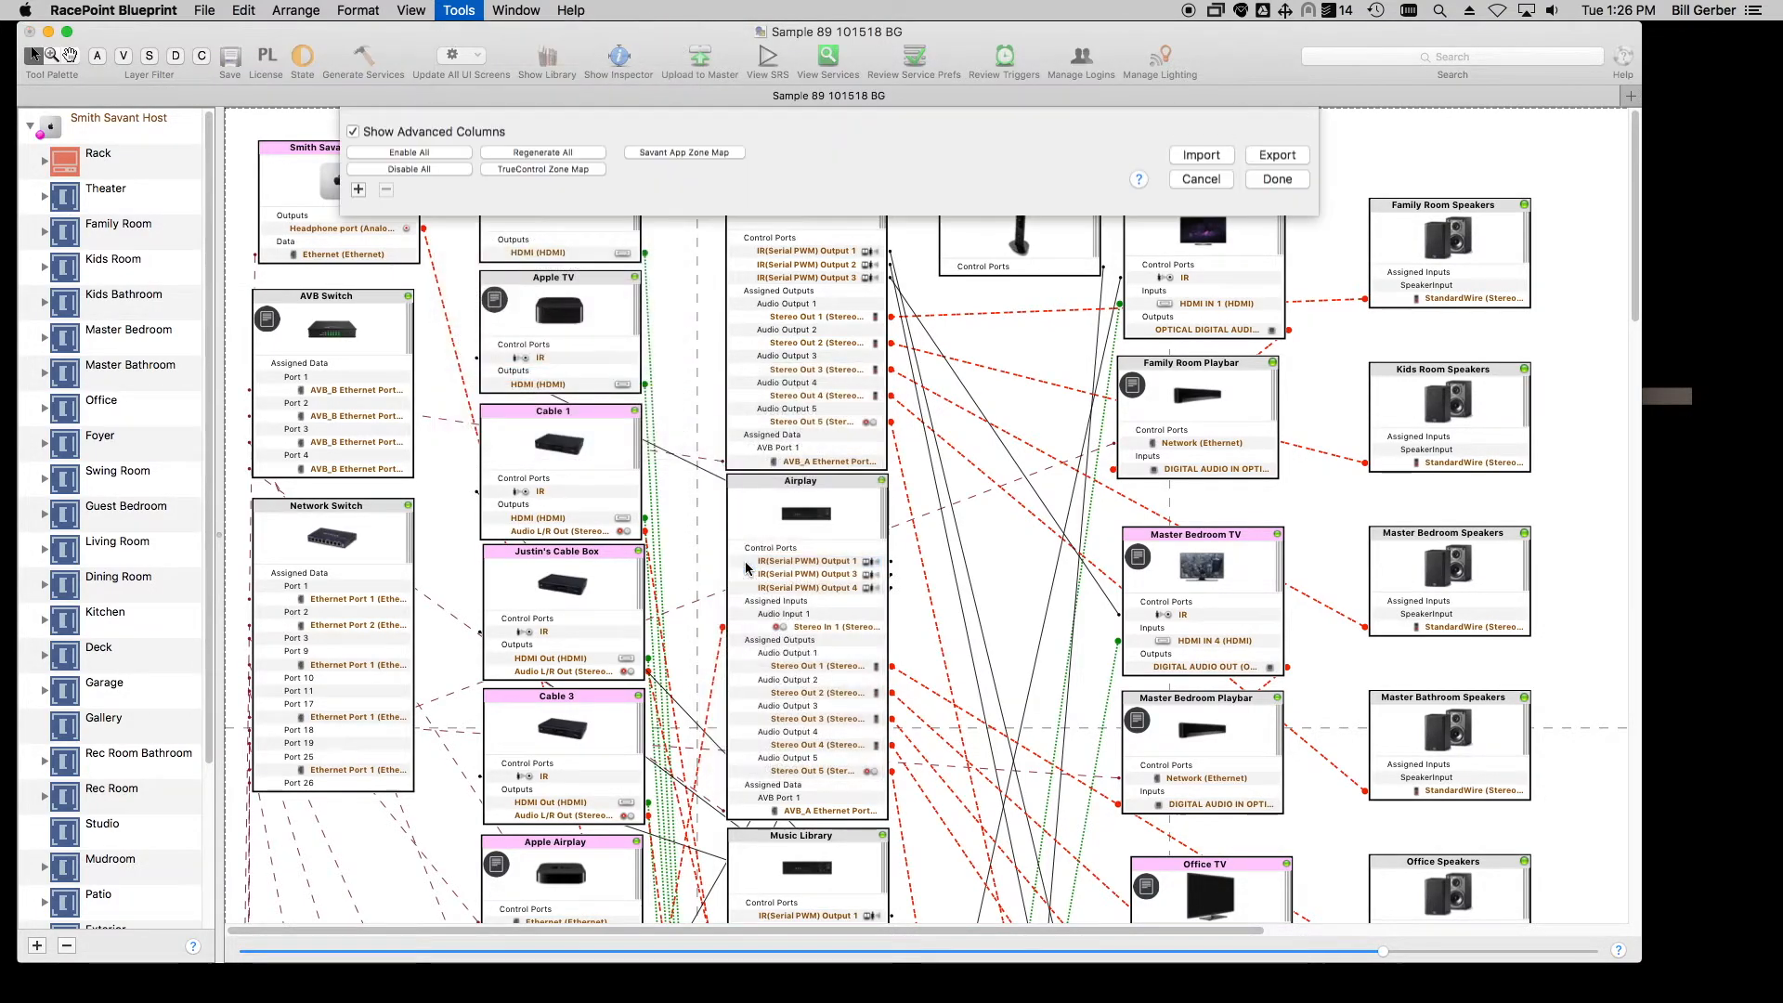
click(691, 485)
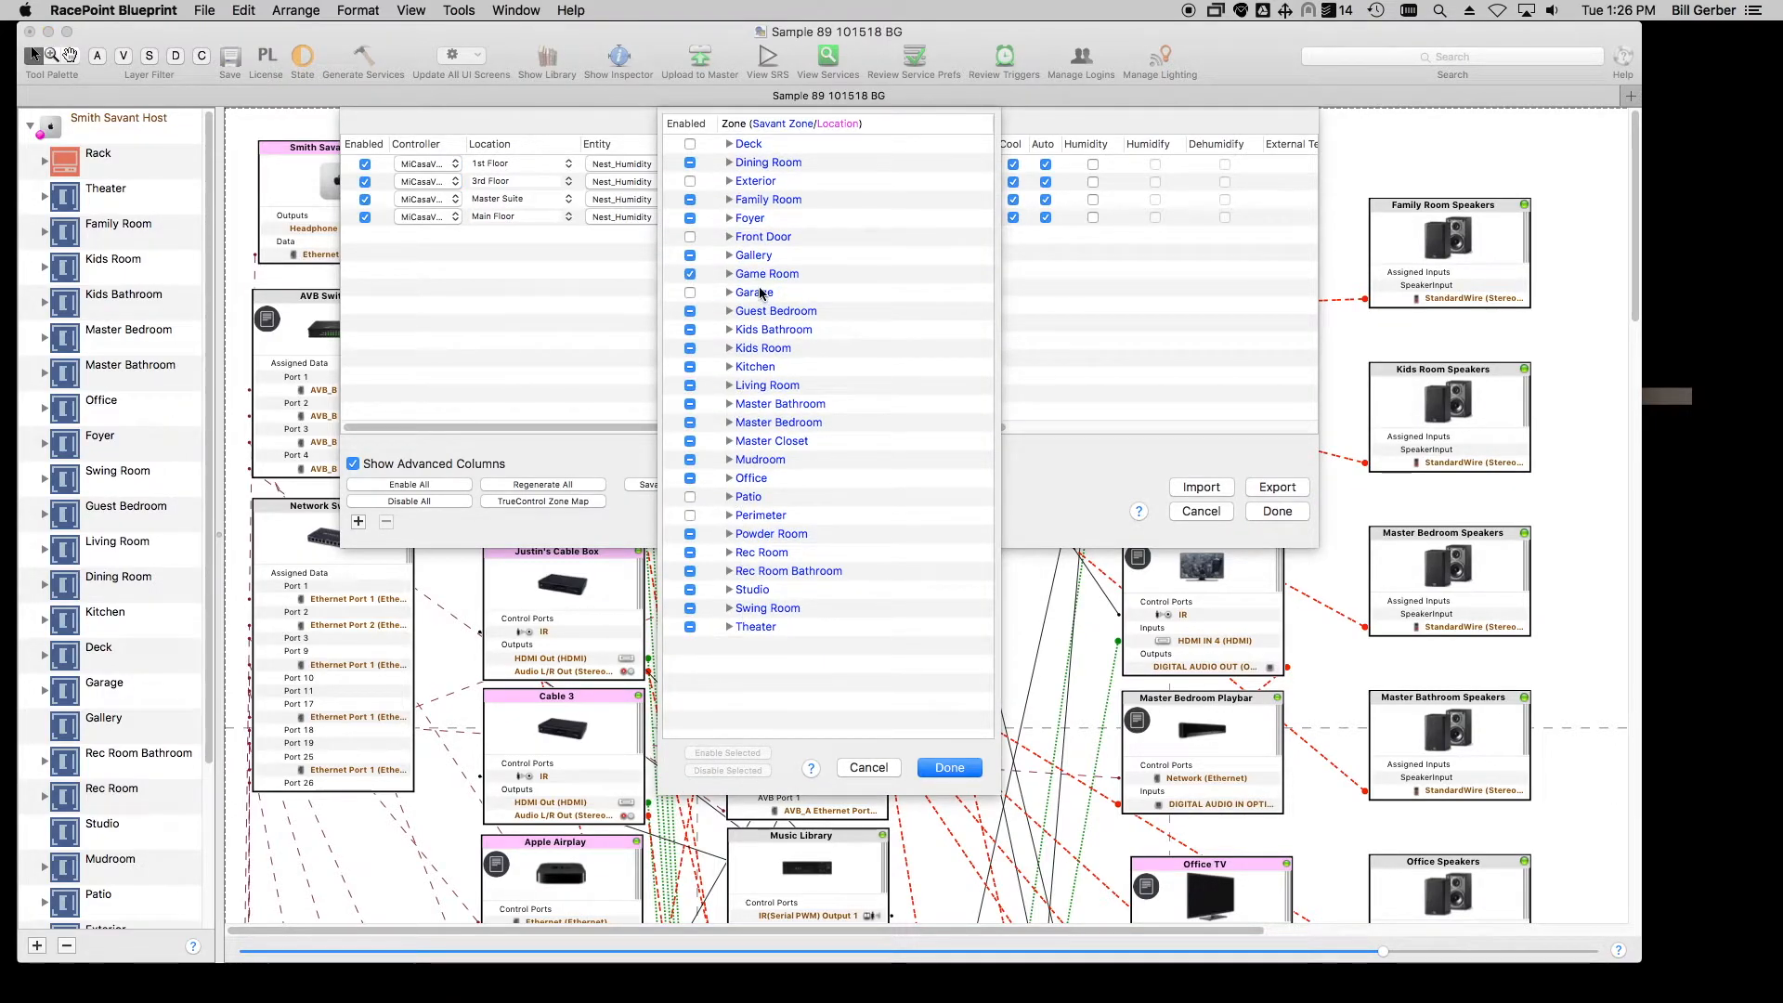
click(729, 274)
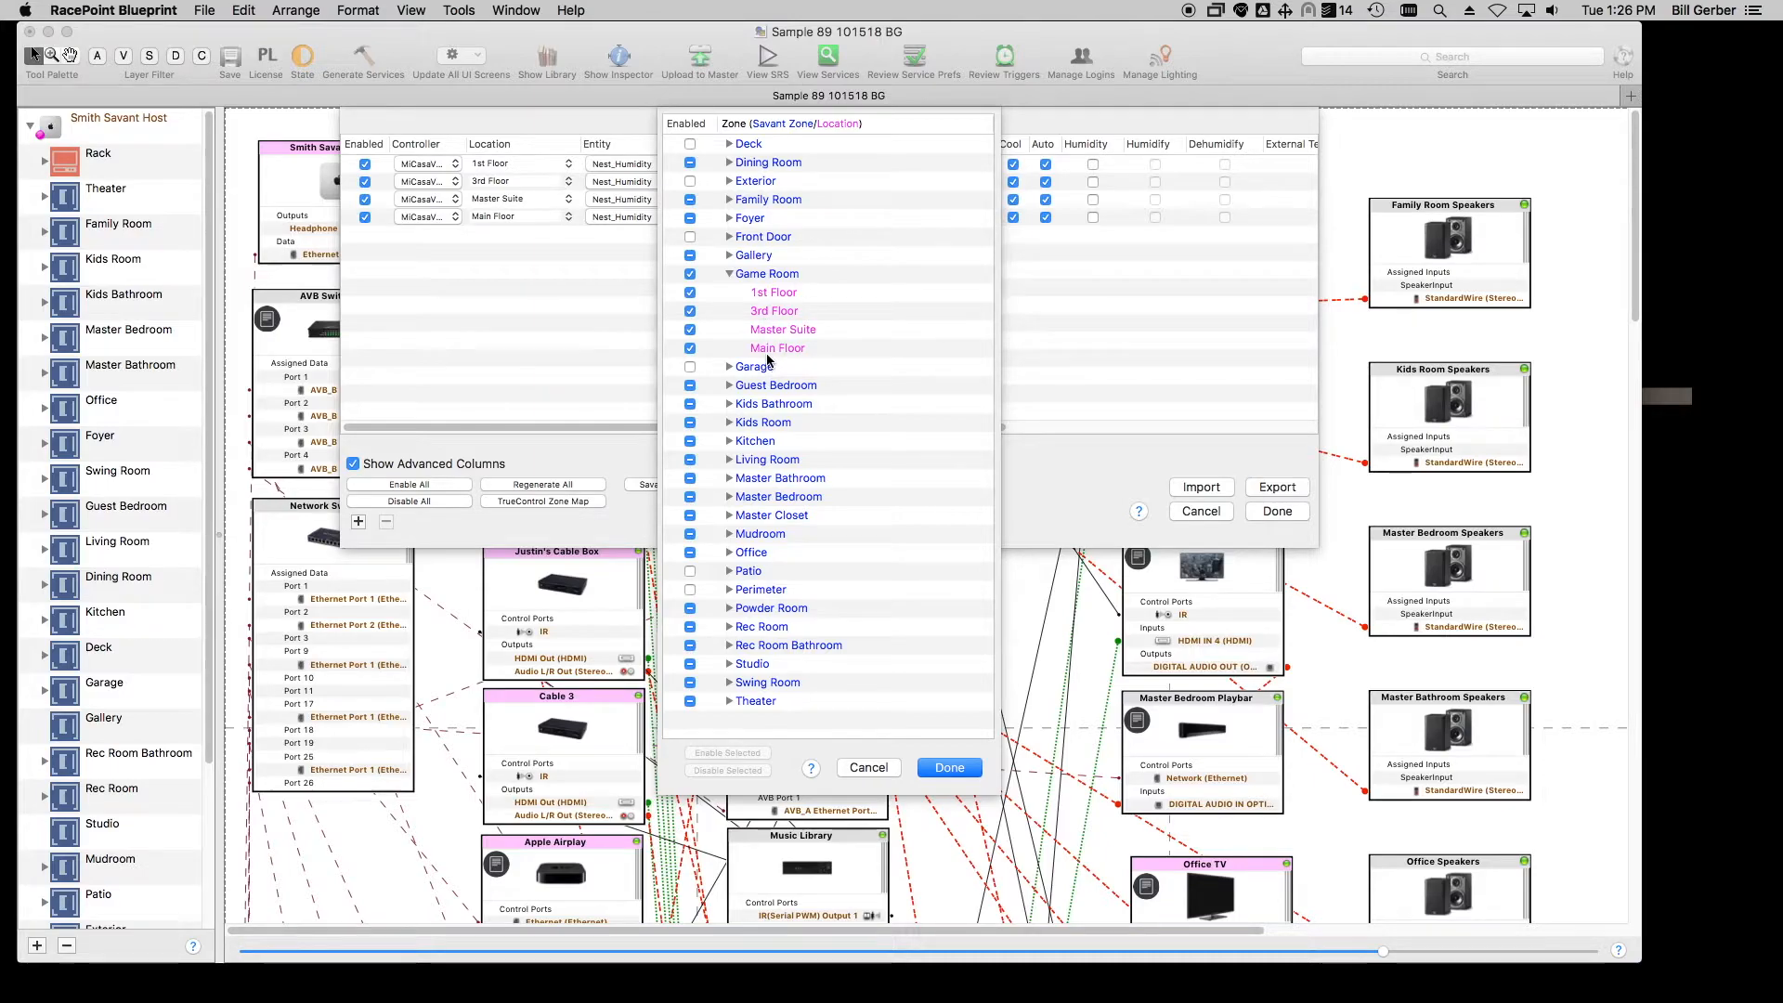
click(690, 275)
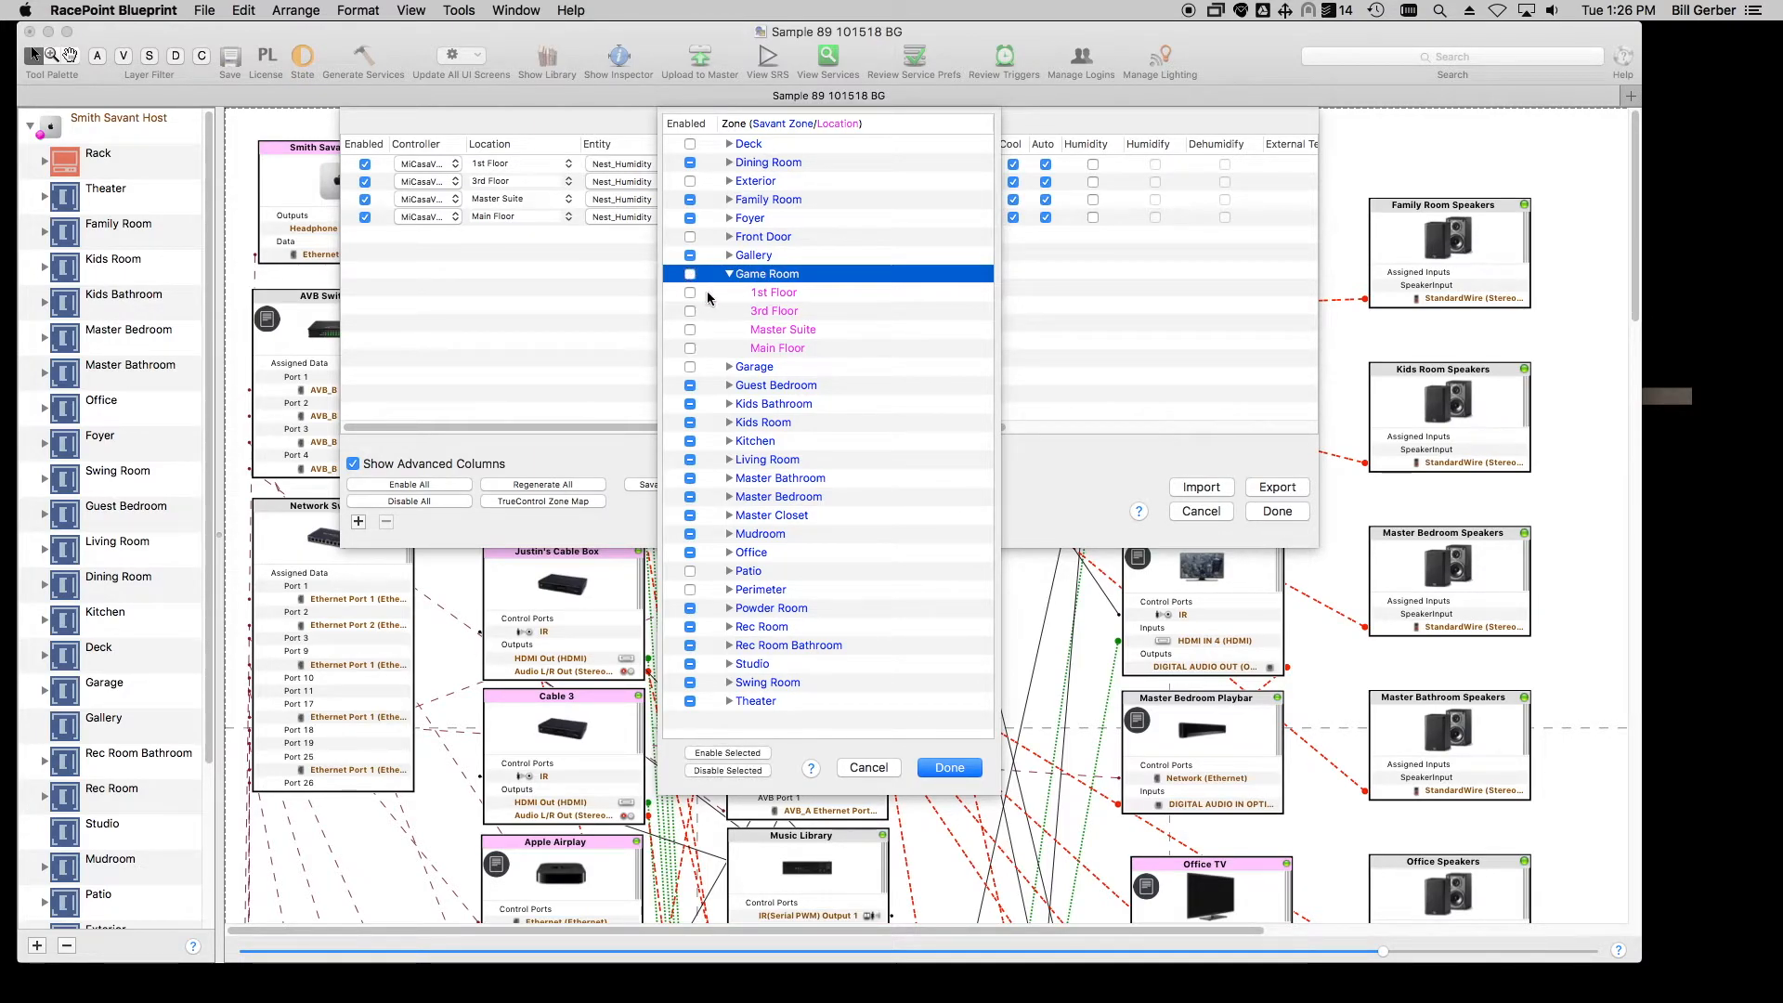
click(690, 293)
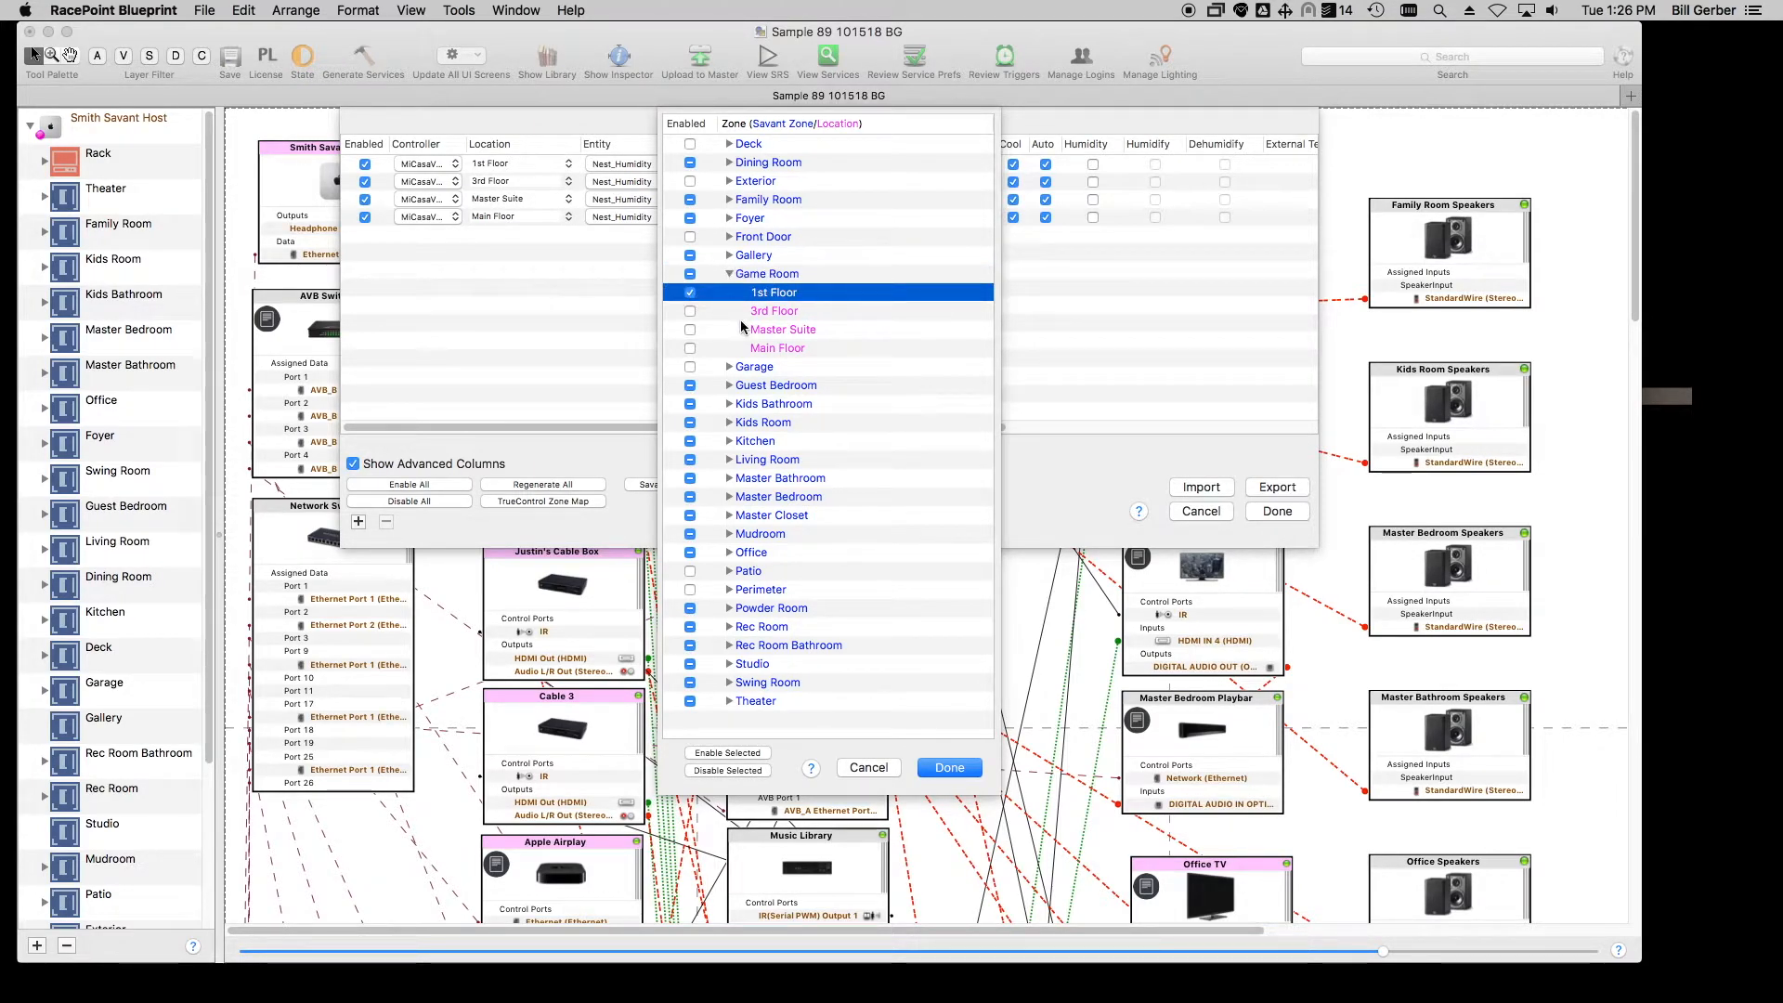
click(949, 767)
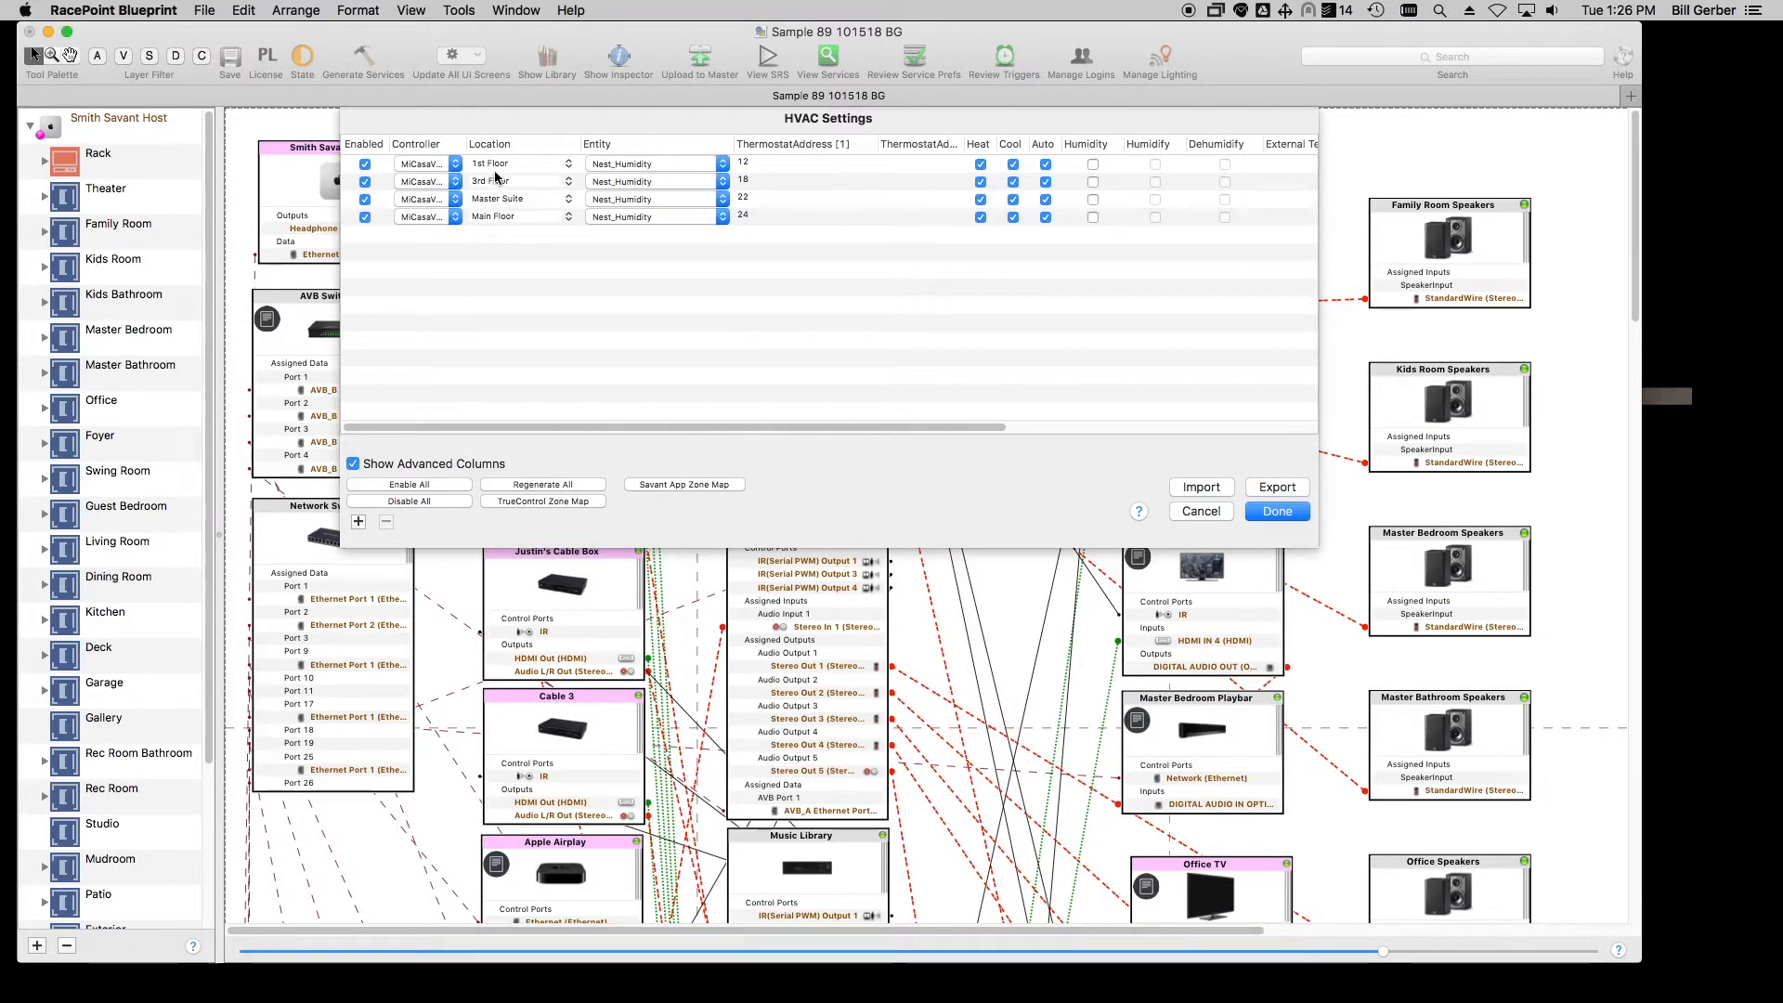
- Rename the Main Floor thermostat location to 2nd Floor in the HVAC settings
double_click(492, 218)
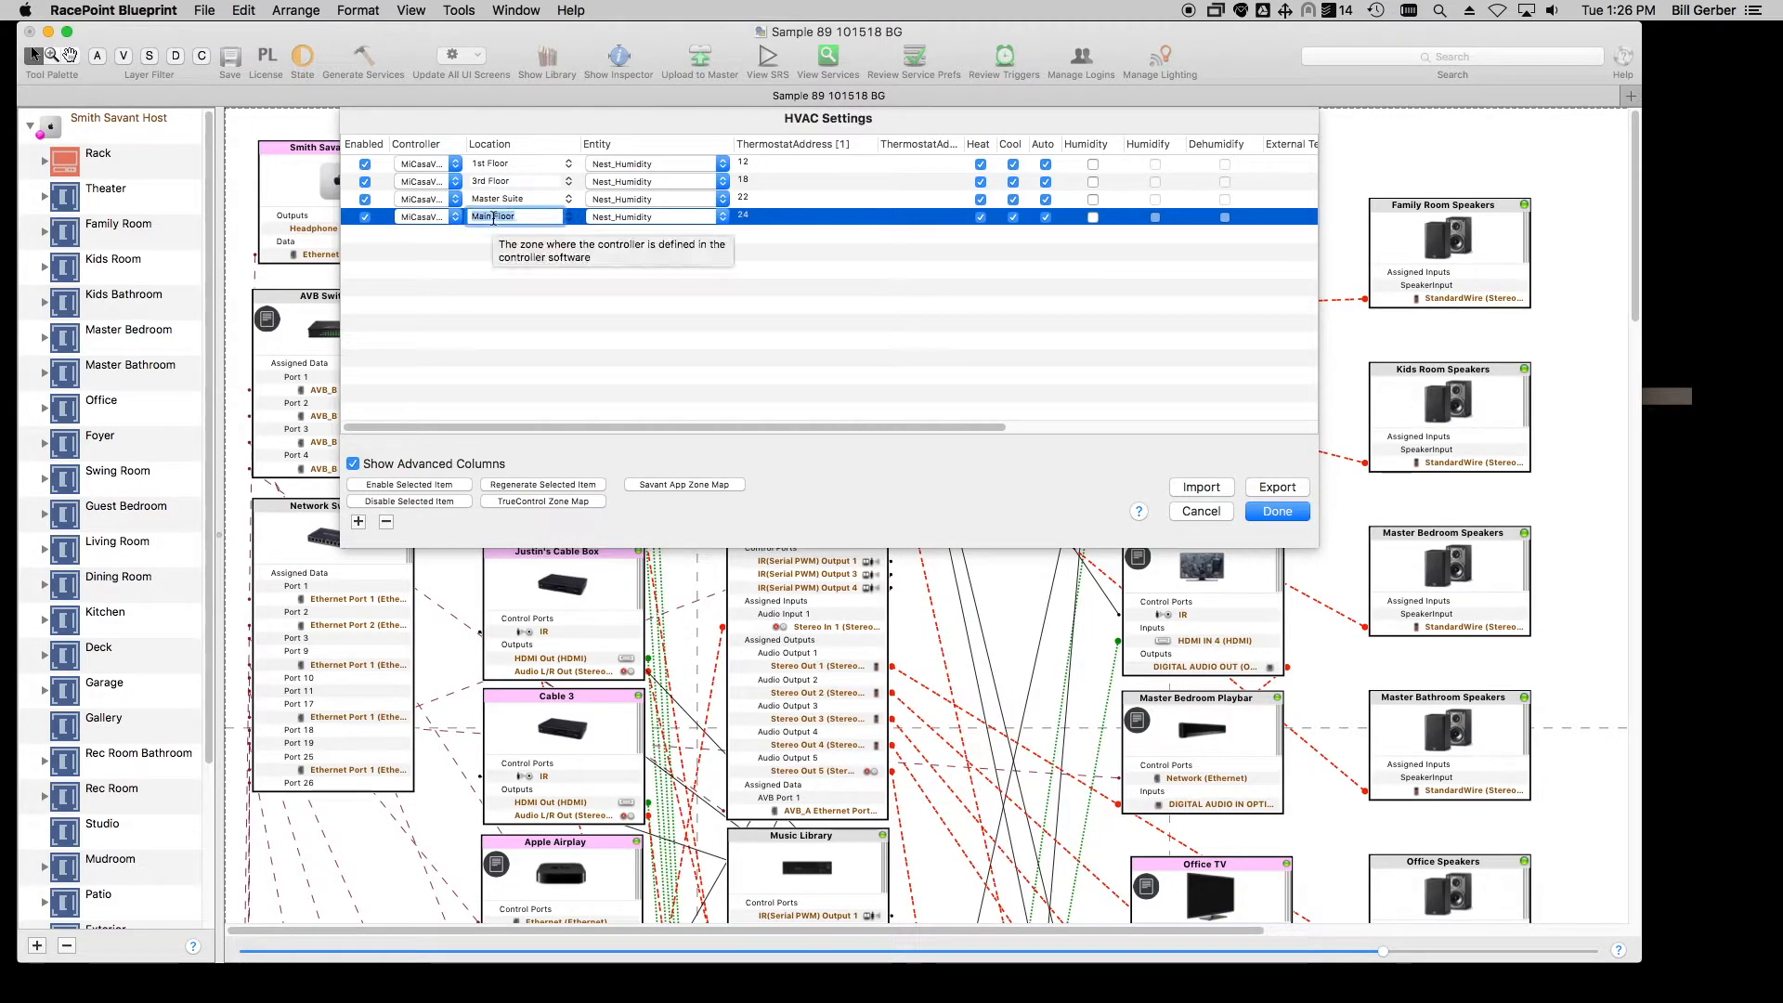
text(2nd)
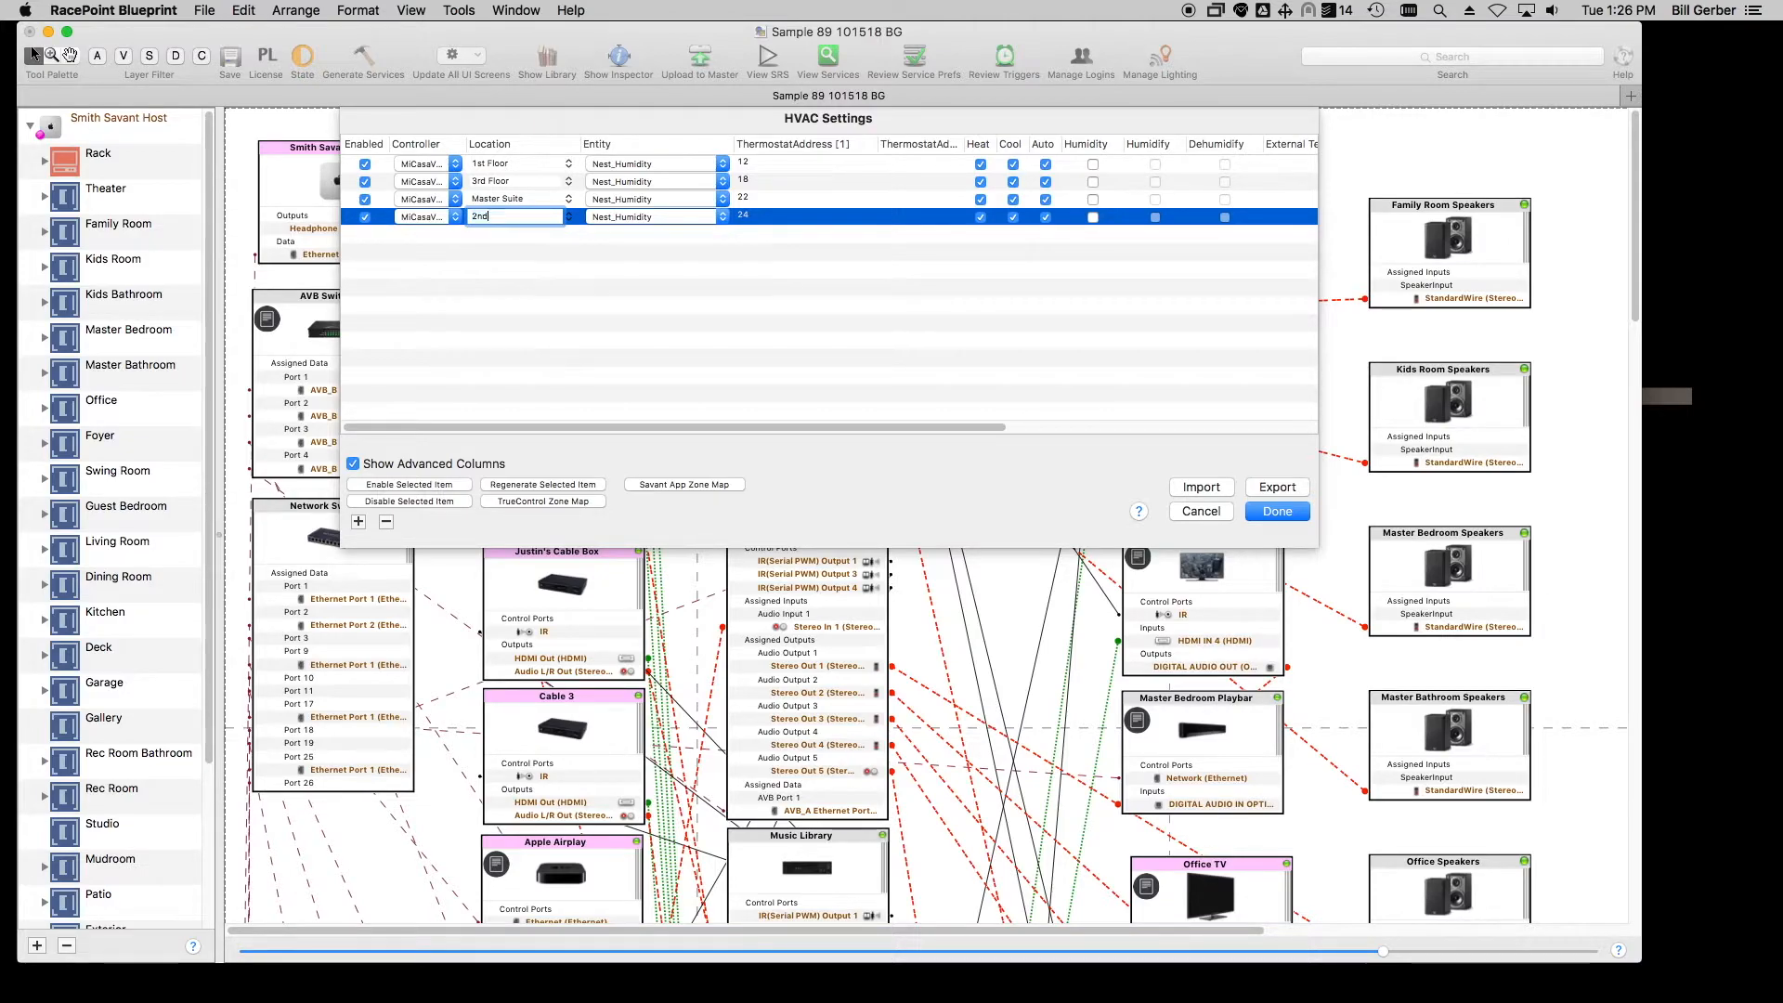
text( Floor)
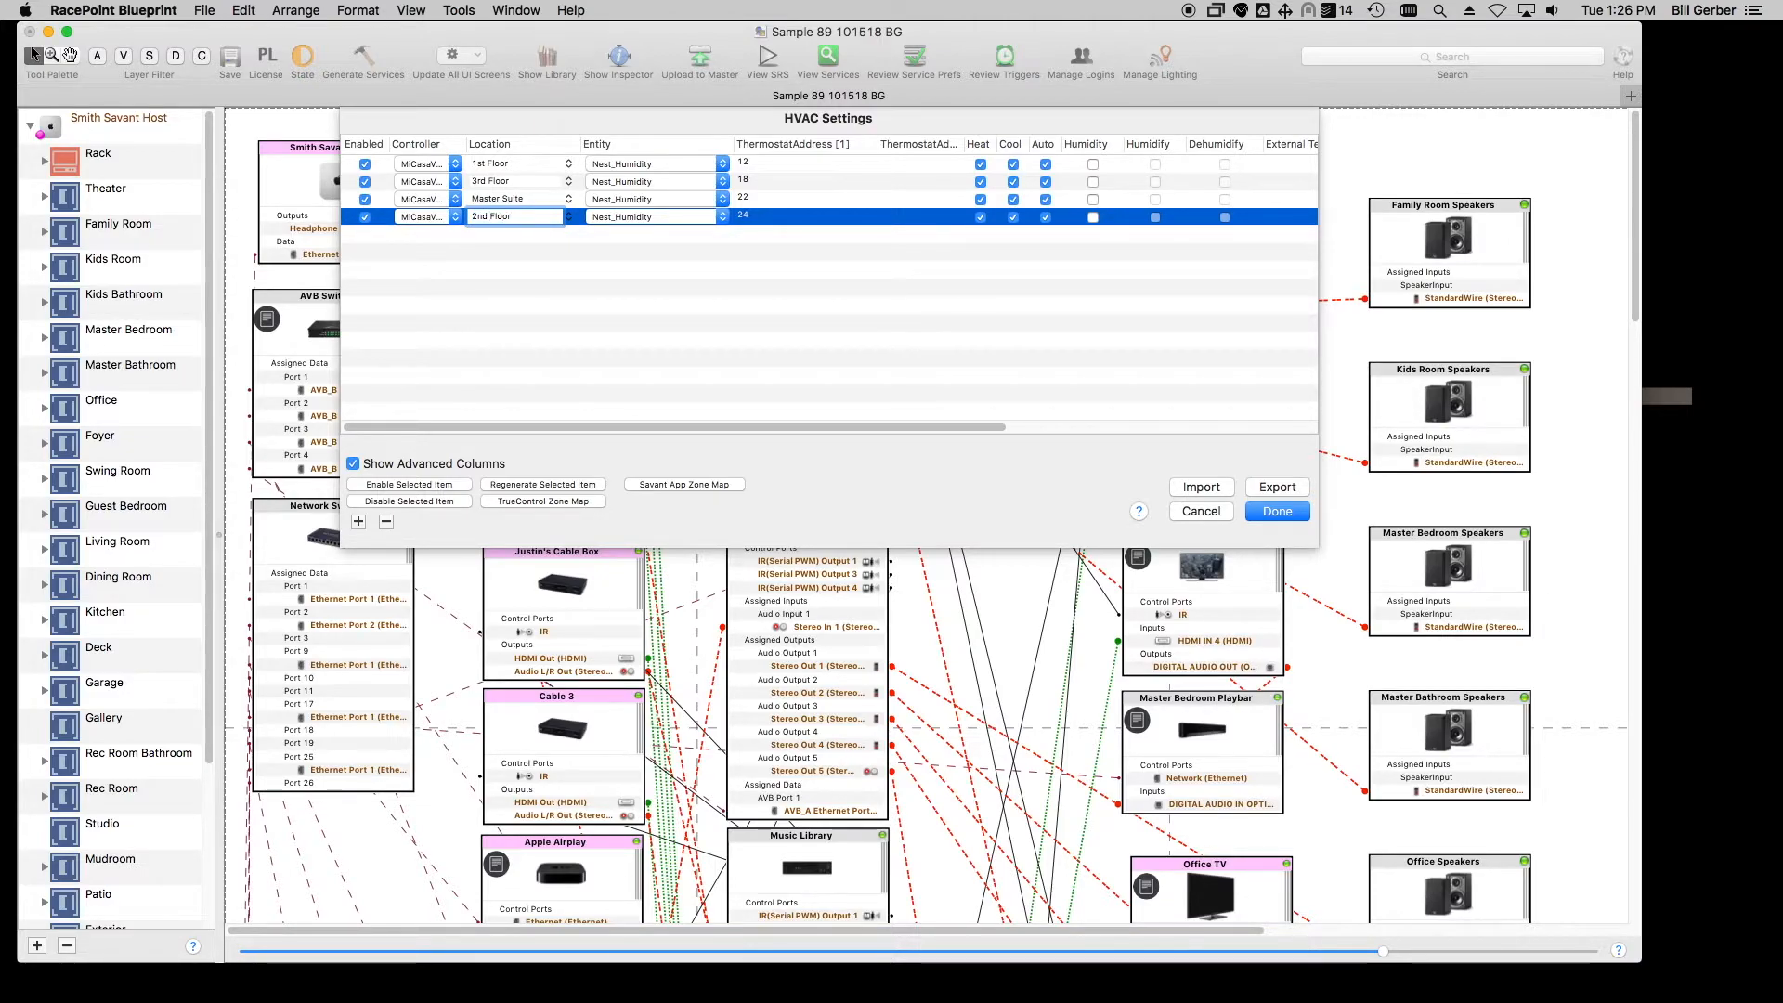
click(498, 266)
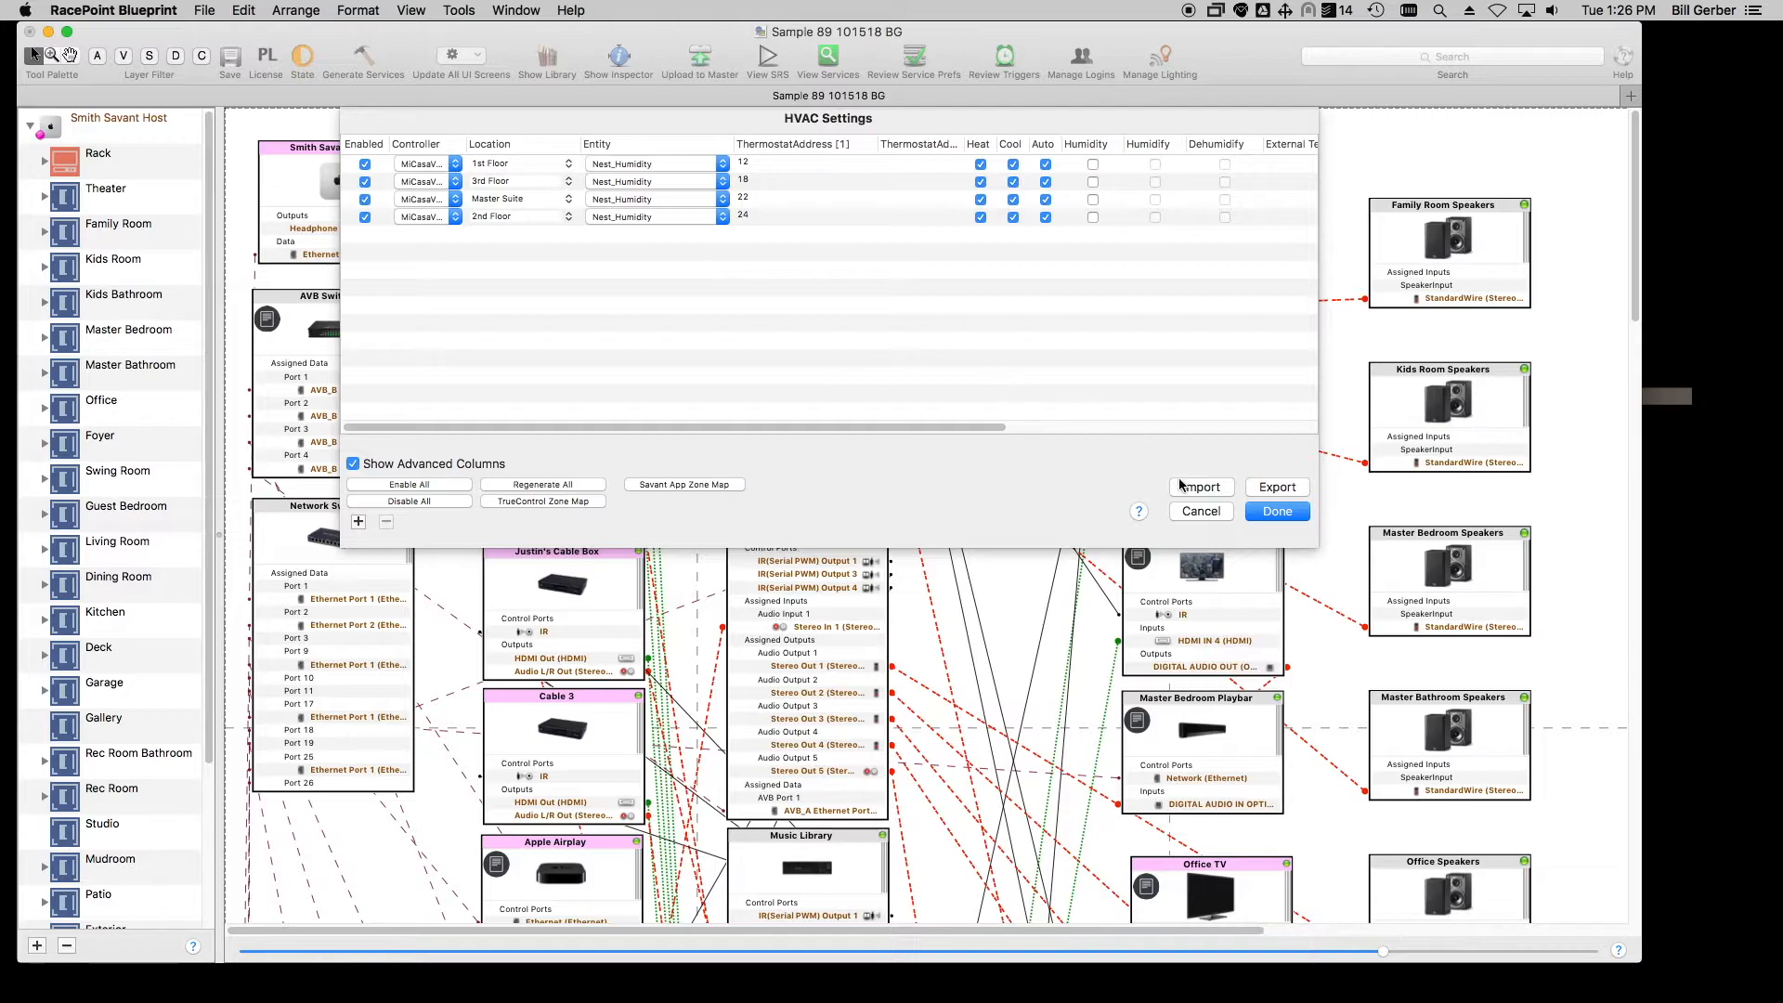
- Examine the thermostat locations mapped to the Theater and Swing Room zones in the Savant App zone map, then close it
click(723, 485)
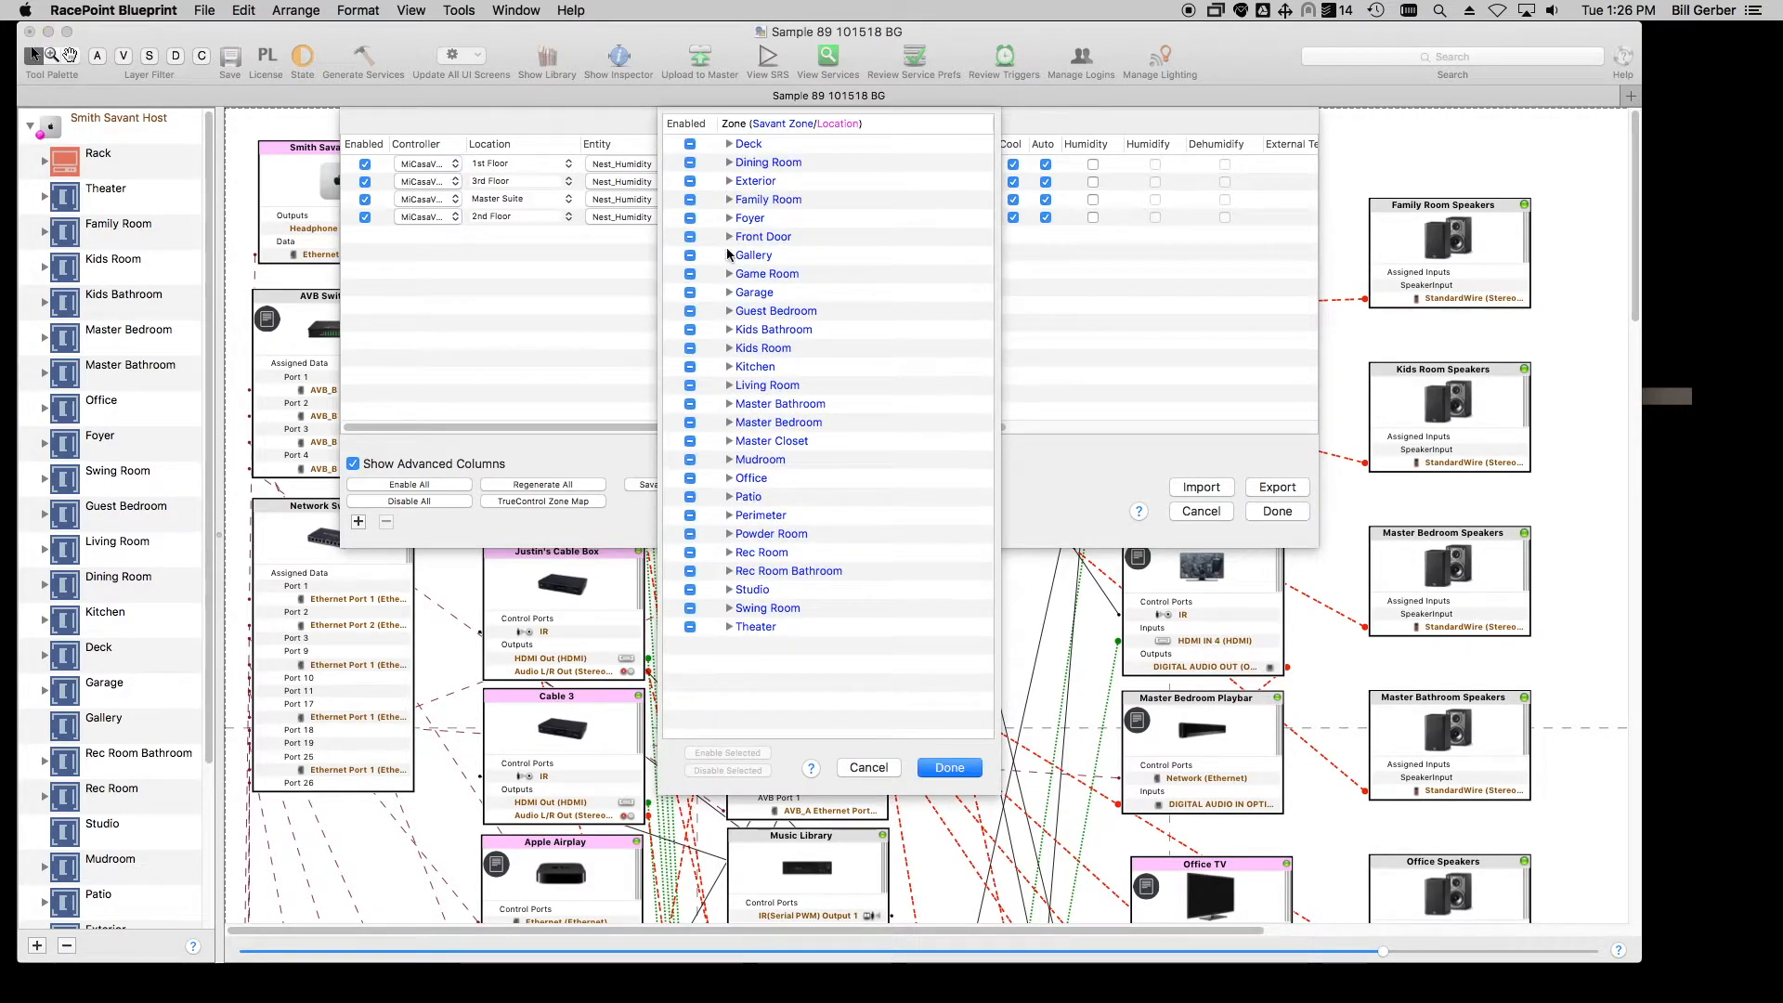
click(729, 627)
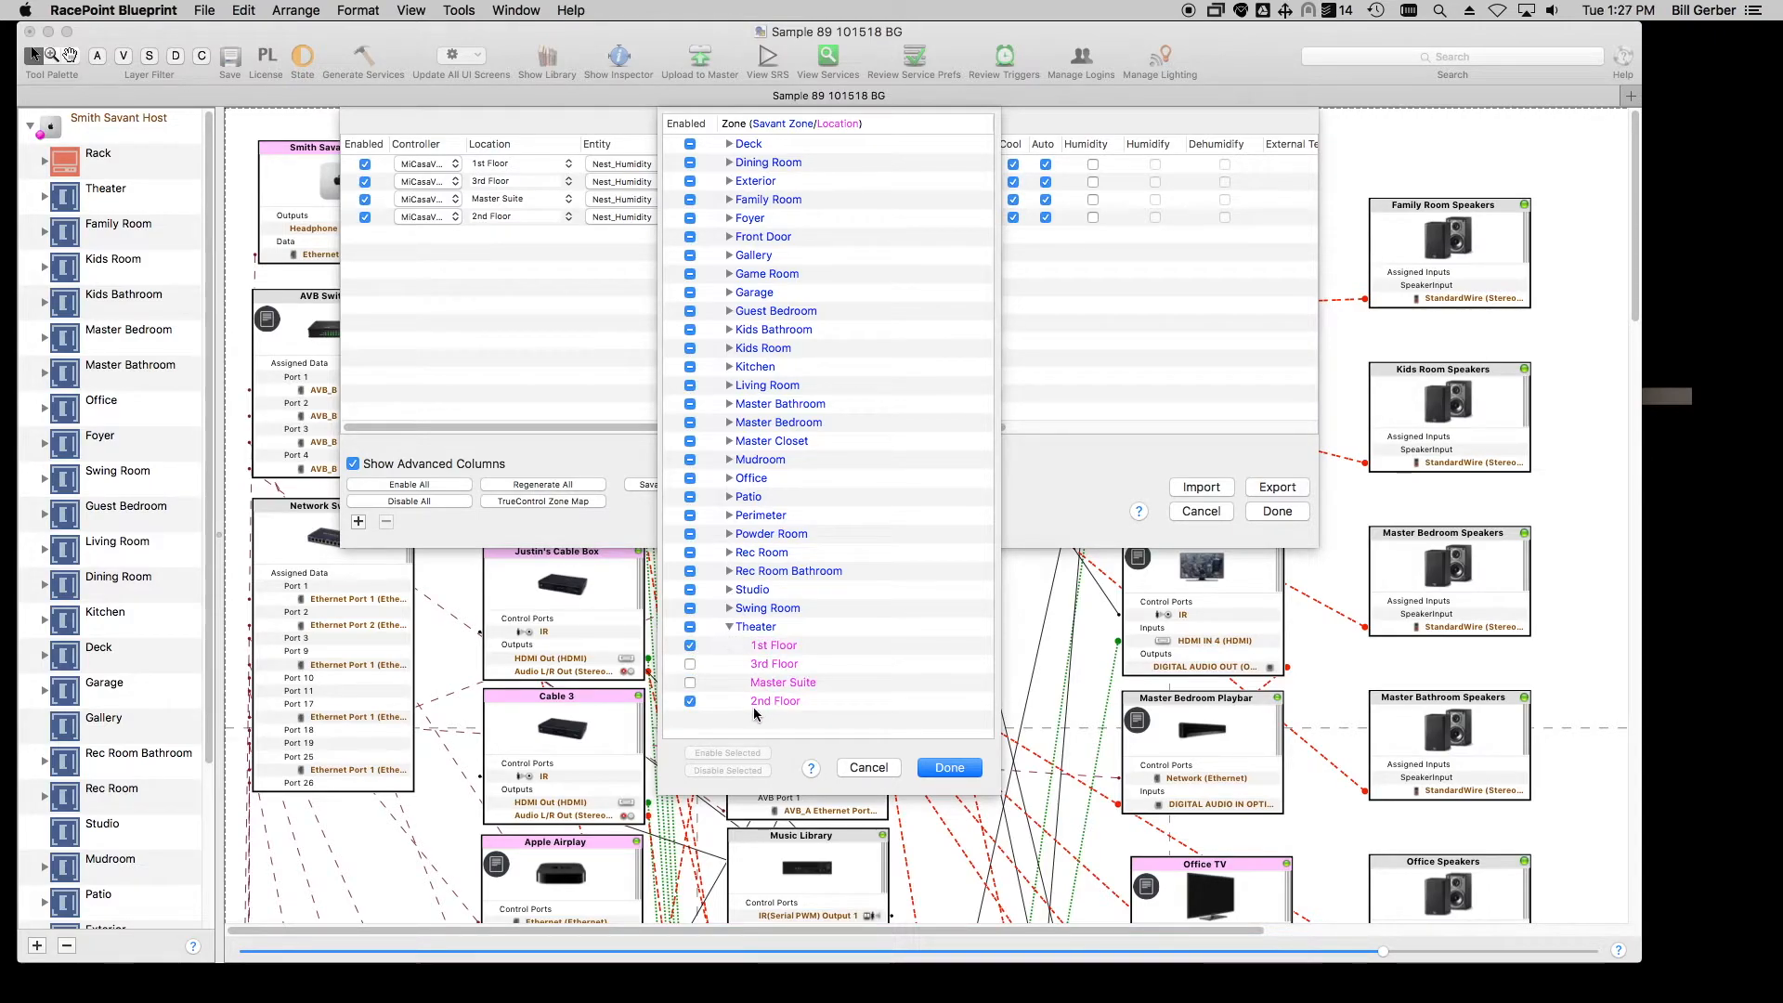
click(729, 608)
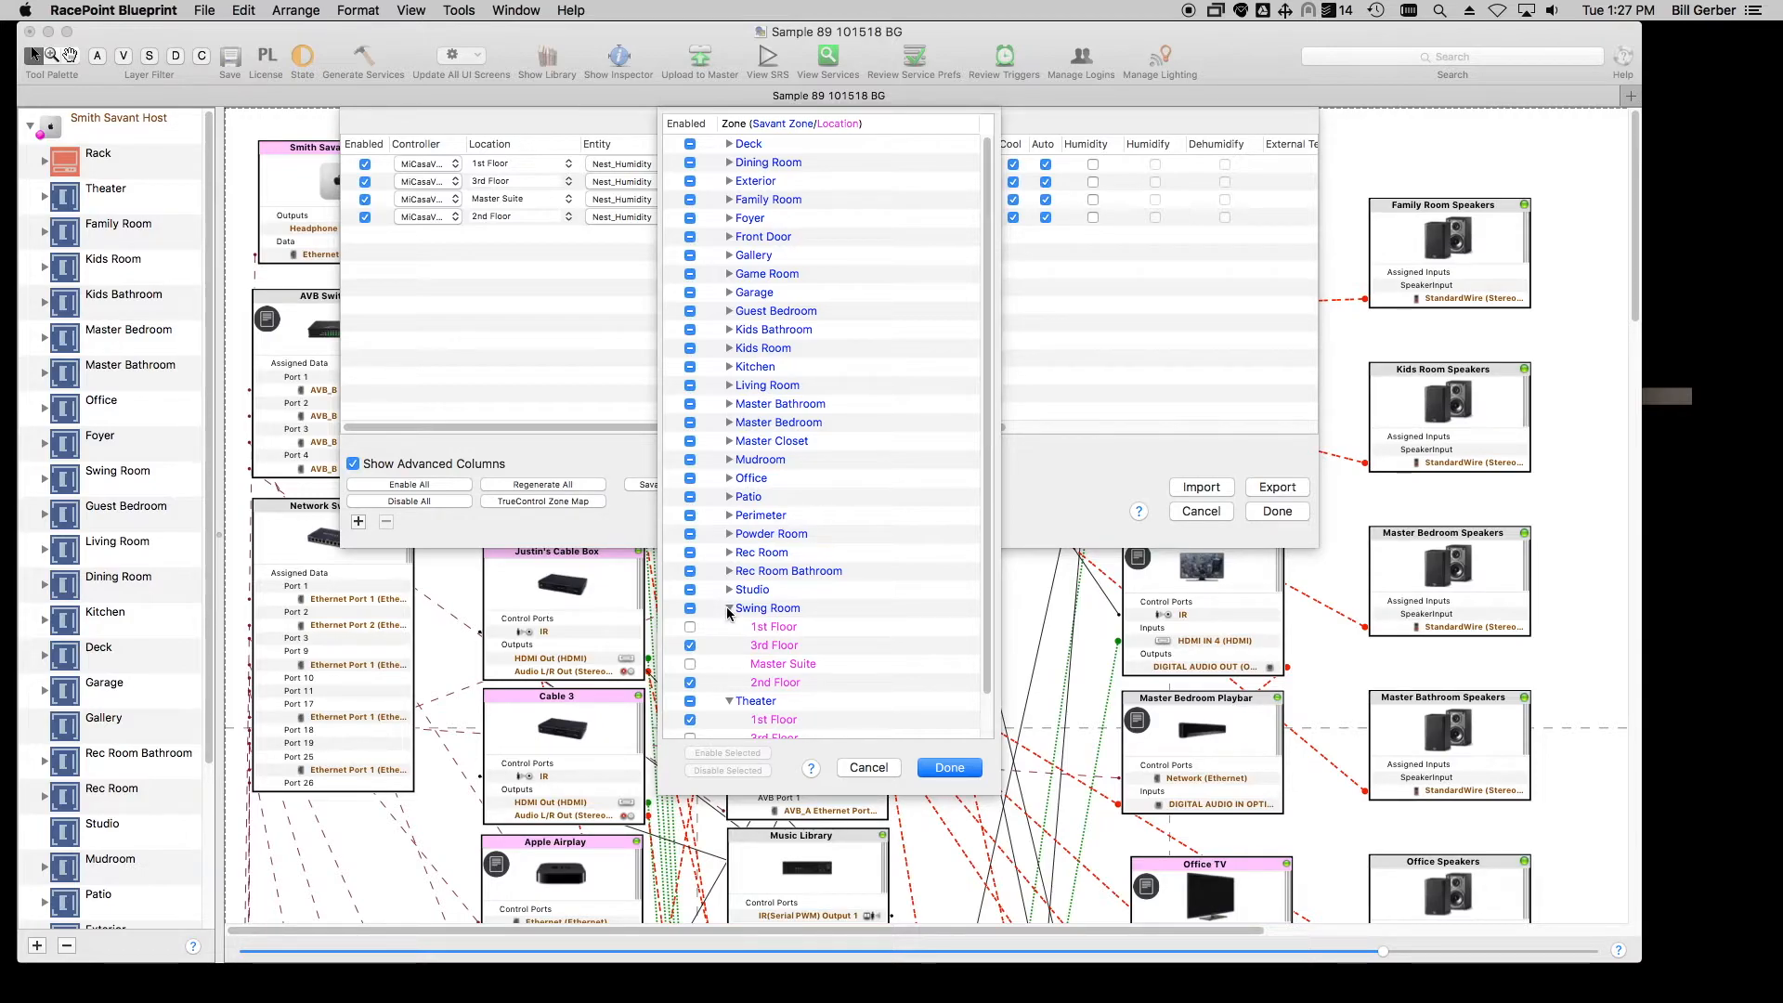
click(945, 768)
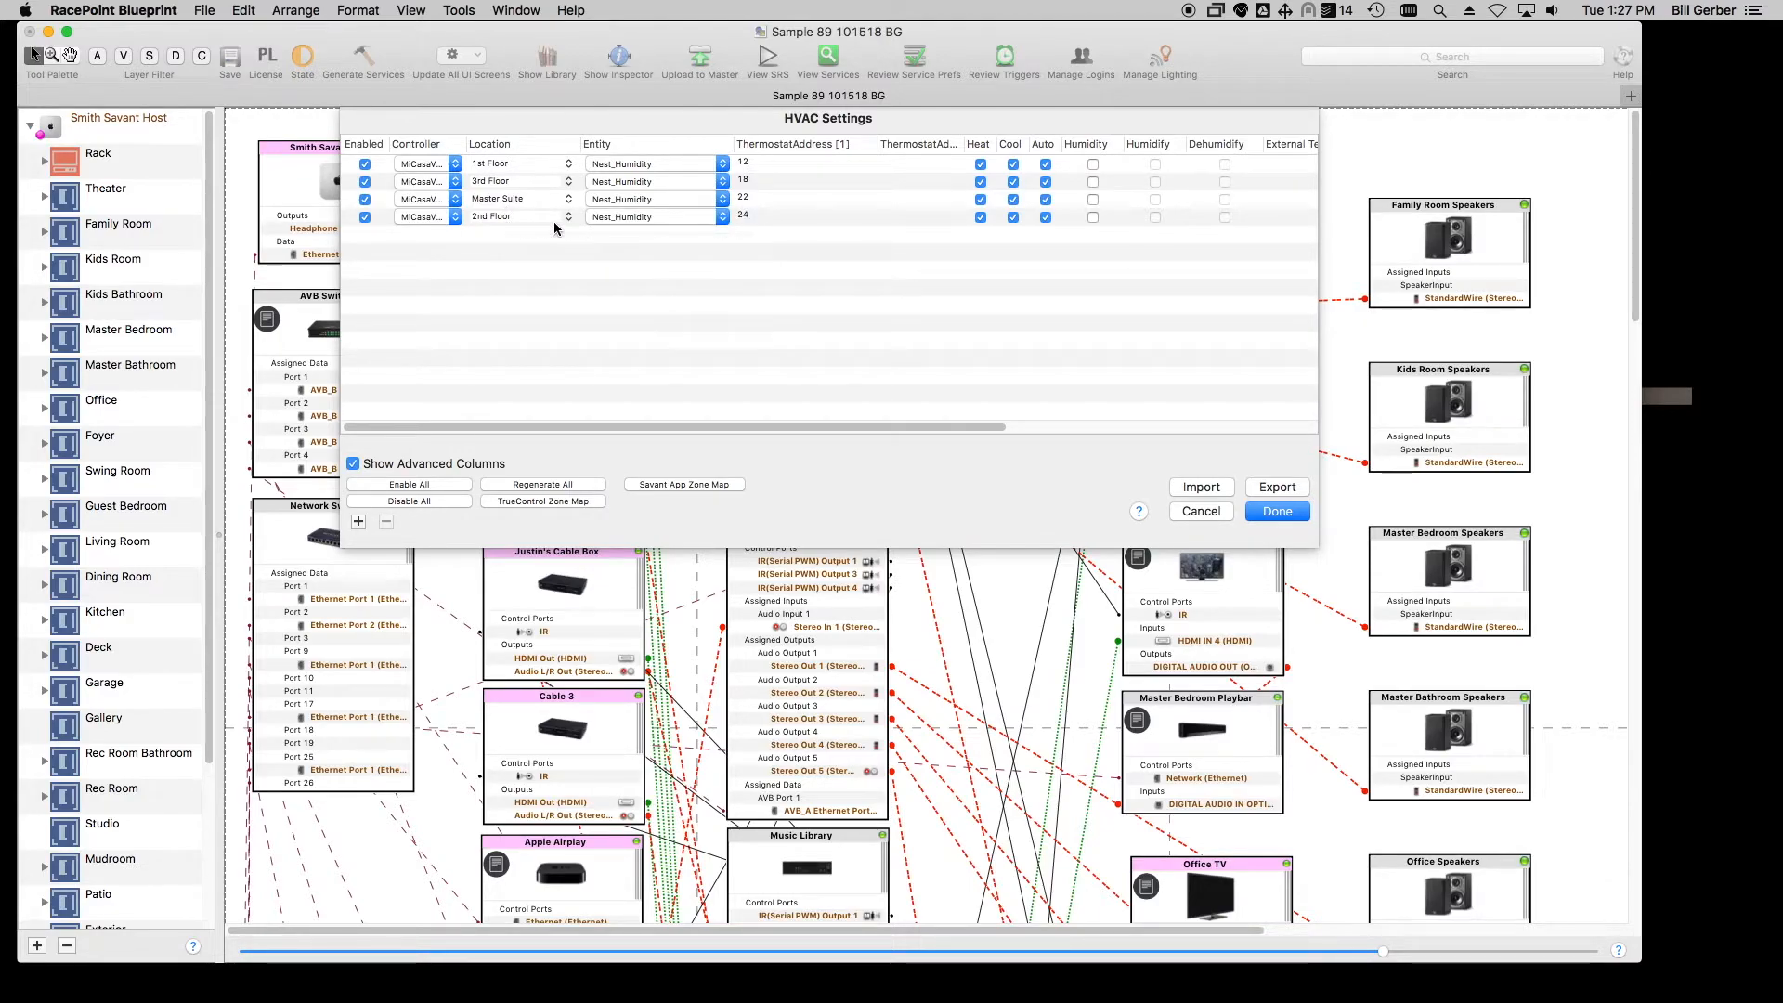
- Disable the 2nd Floor thermostat location for the Theater and Swing Room zones in the Savant App zone map
click(676, 485)
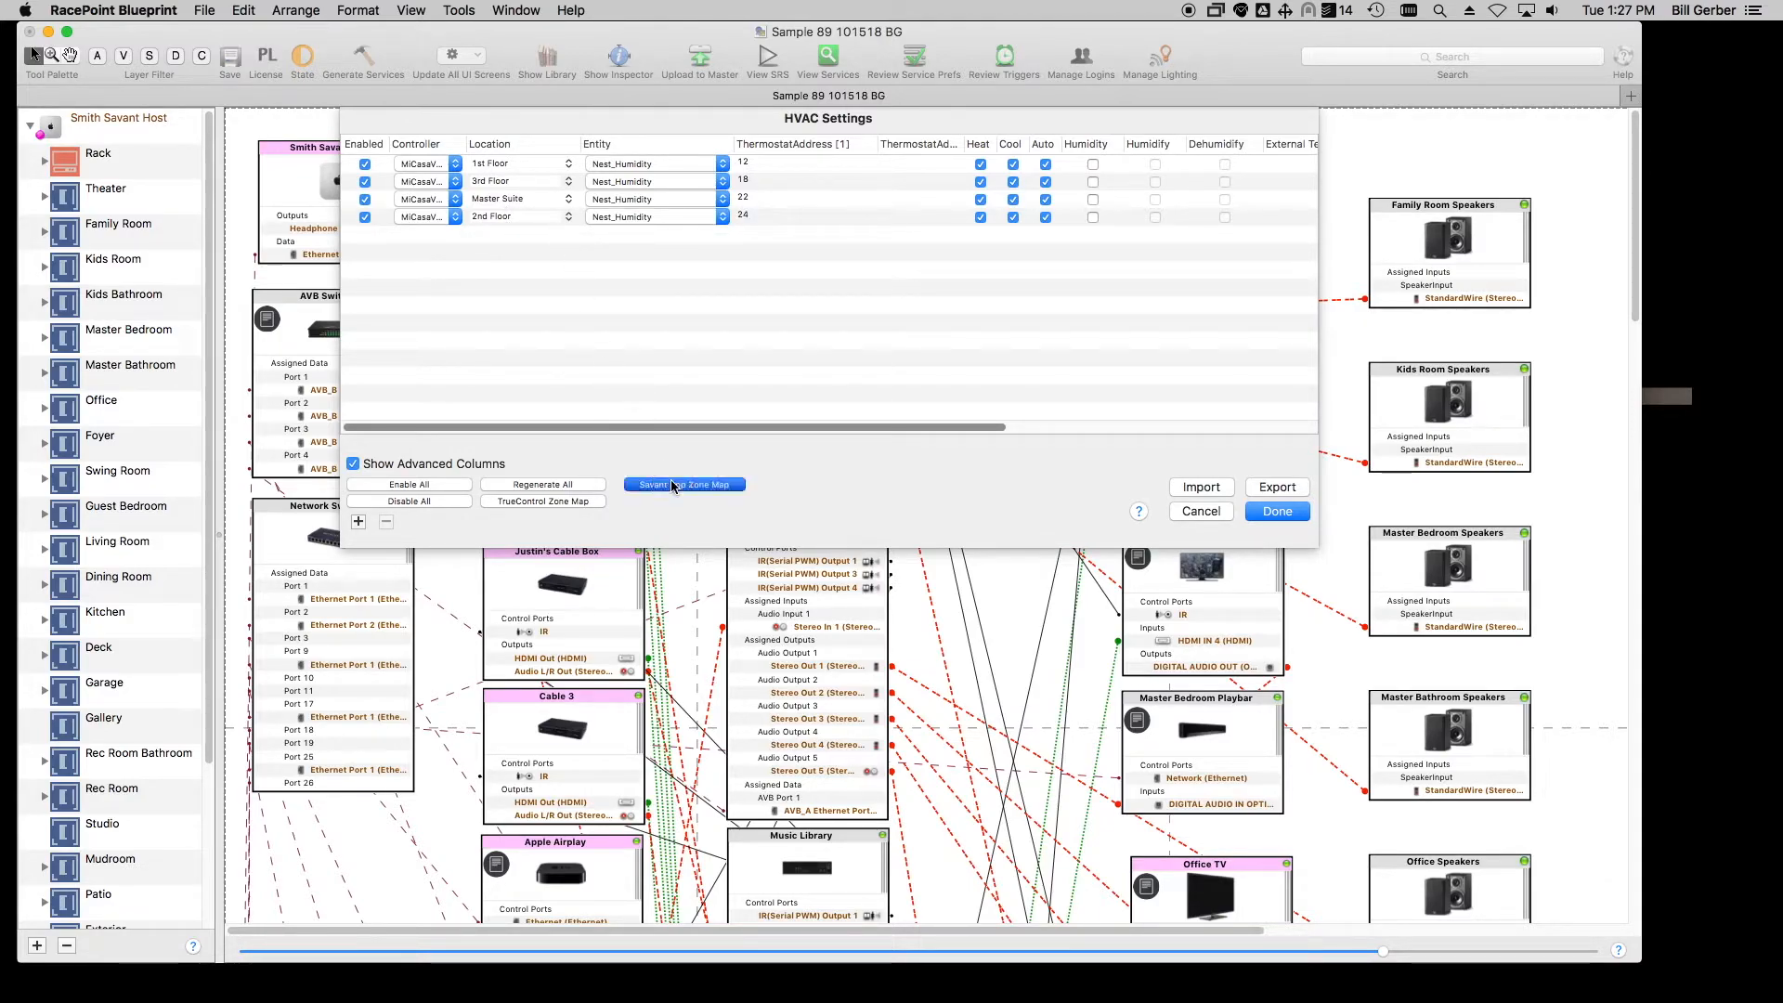
click(729, 627)
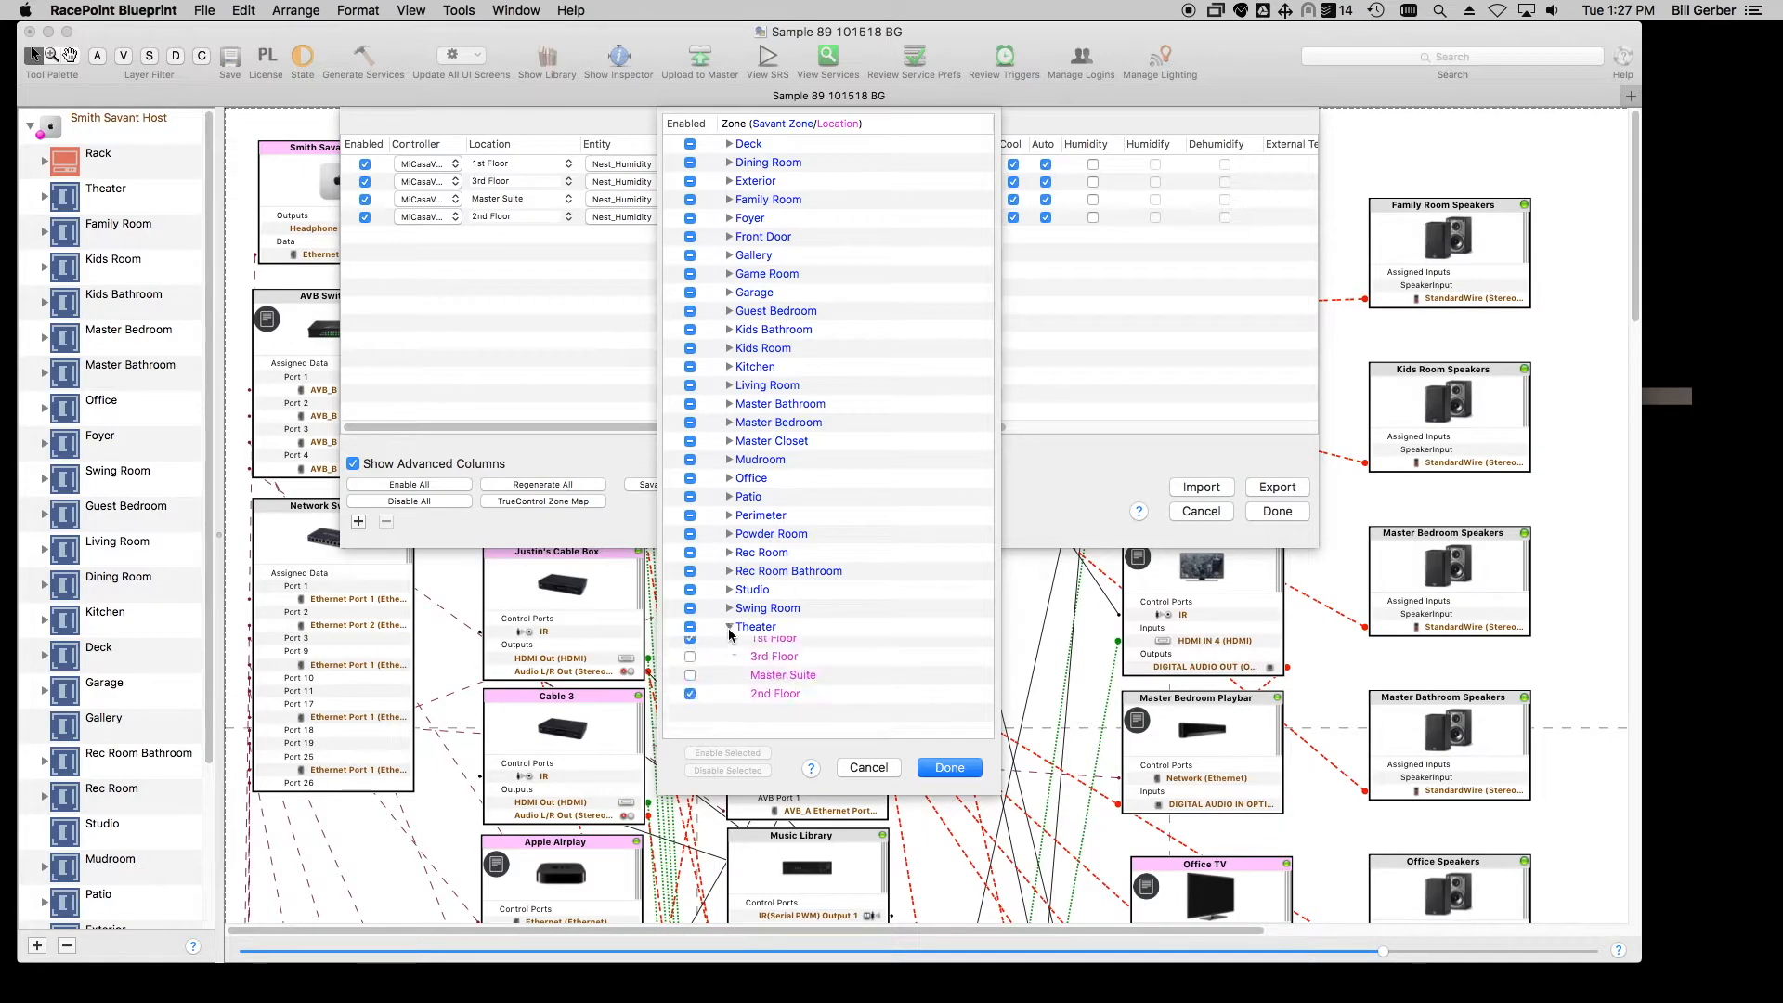
click(686, 701)
click(729, 626)
click(730, 608)
click(706, 682)
click(729, 609)
- Disable the 2nd Floor thermostat location for the Studio and Rec Room Bathroom zones, collapsing each zone
click(729, 589)
click(701, 645)
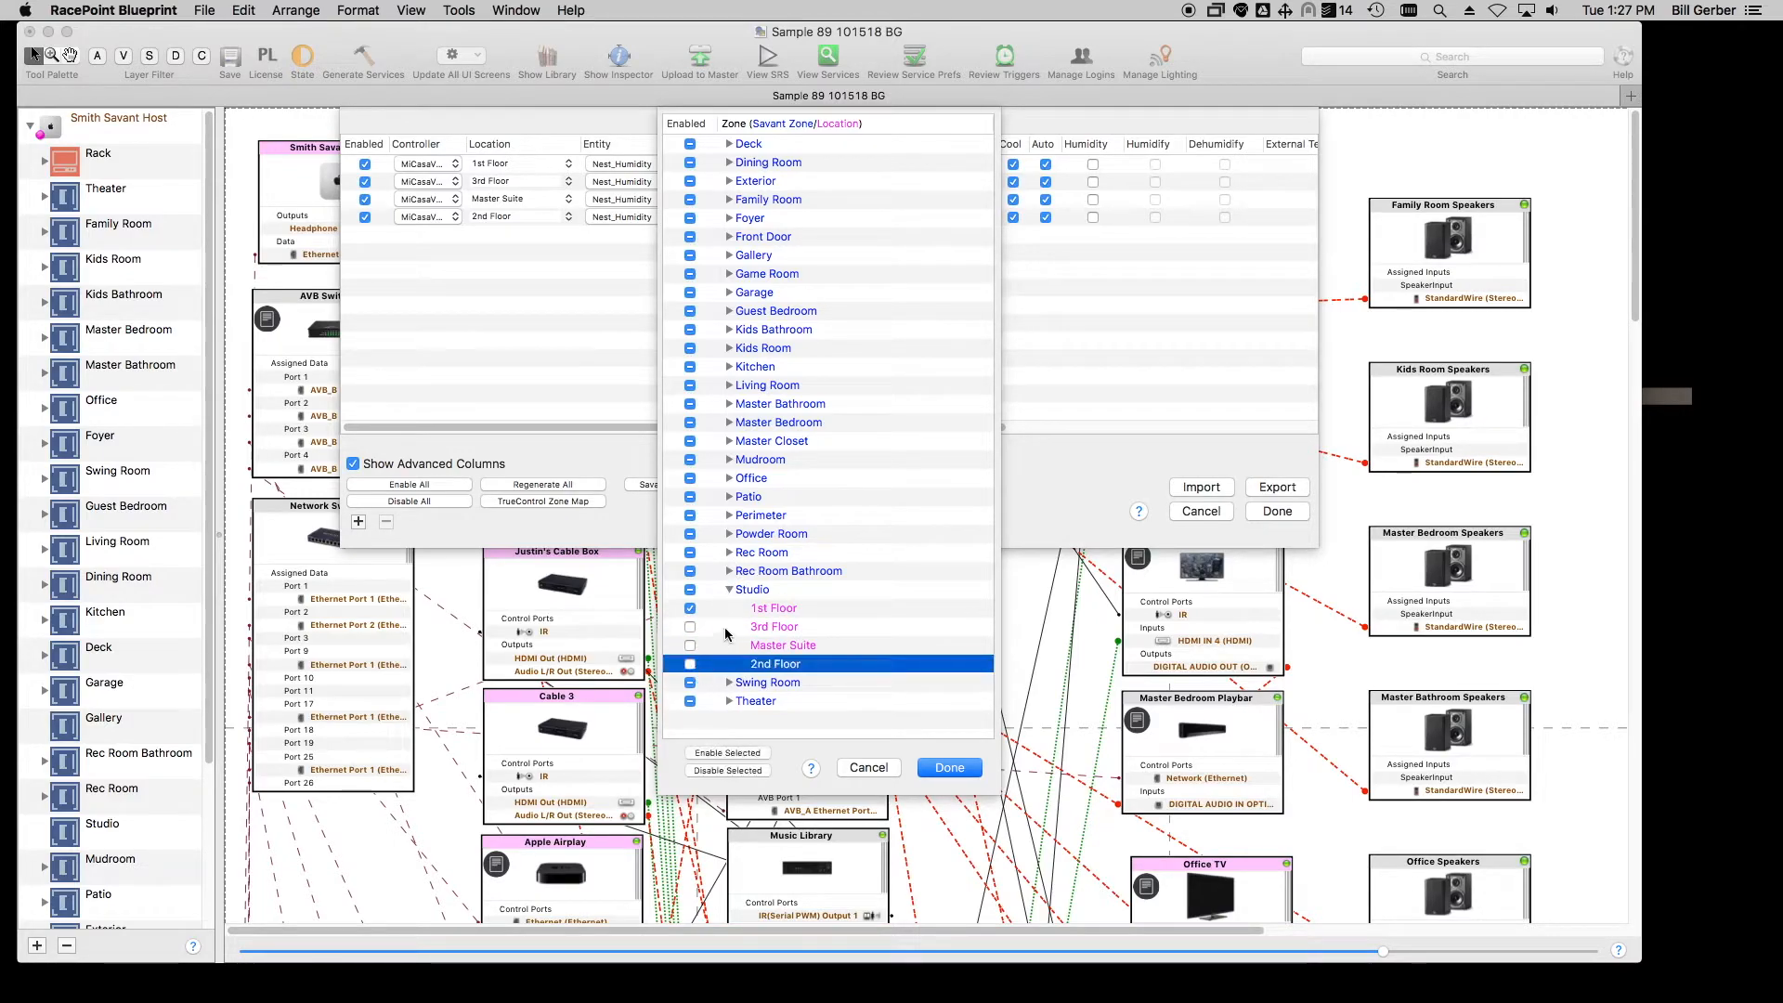
click(729, 589)
click(729, 571)
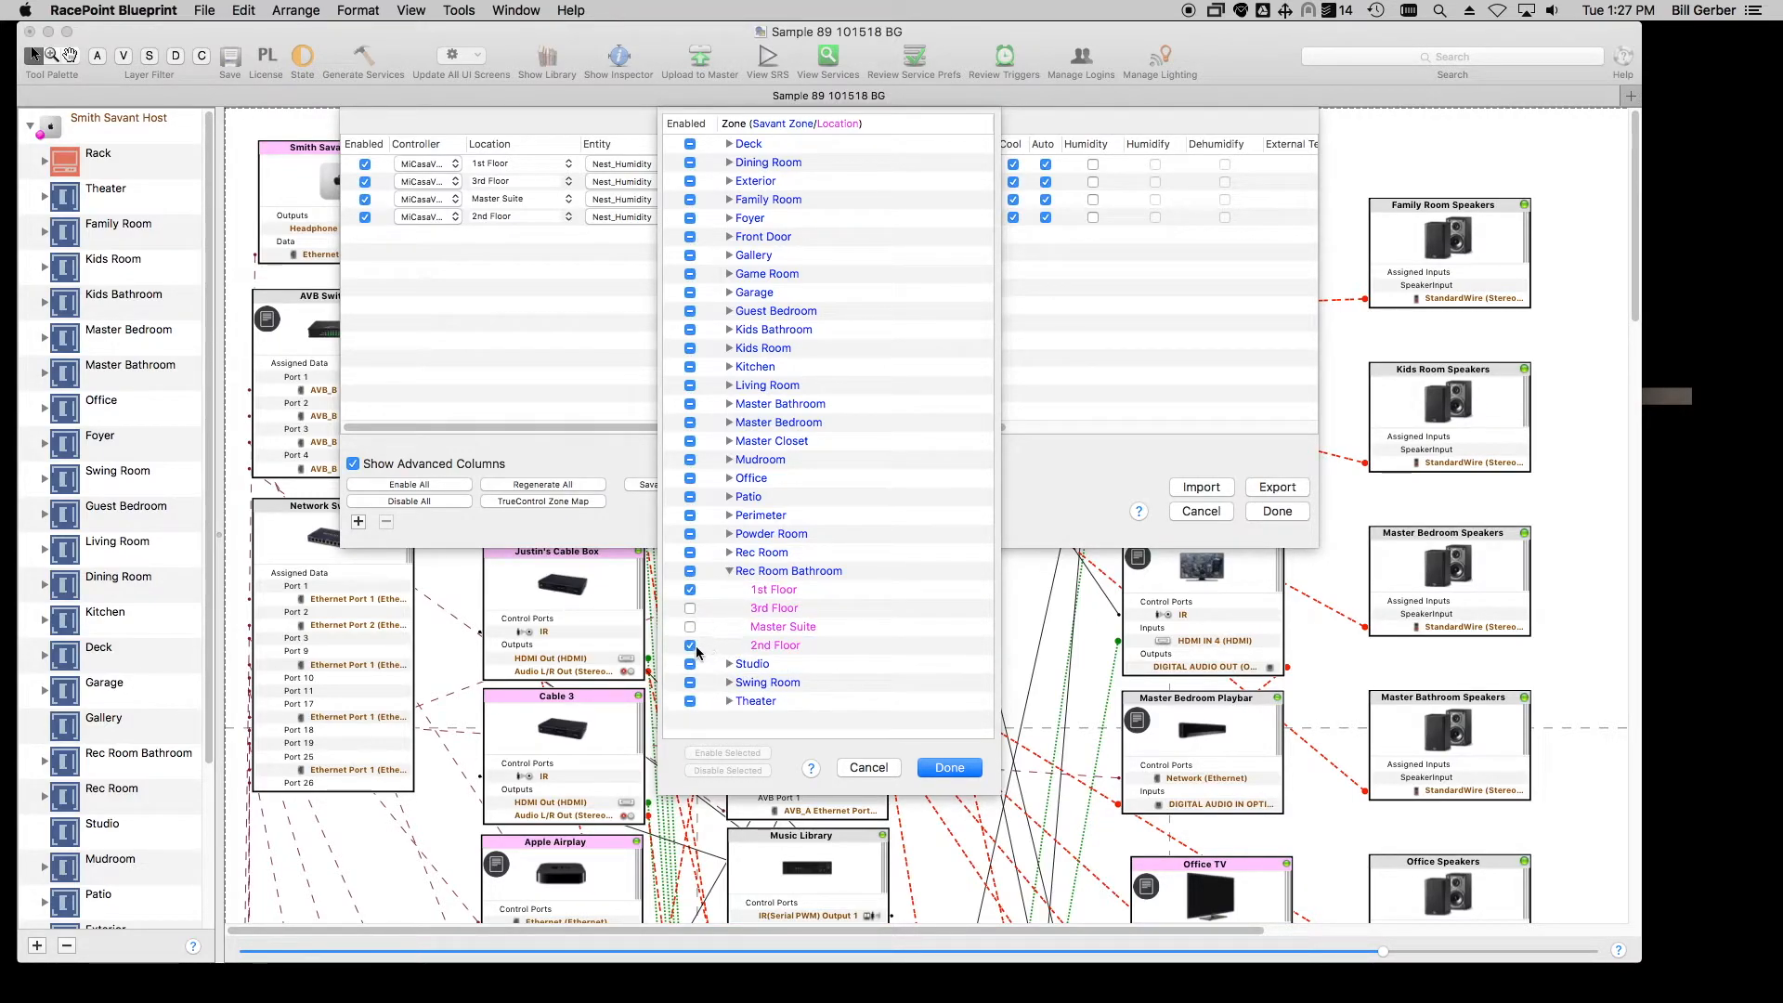
click(697, 648)
click(729, 571)
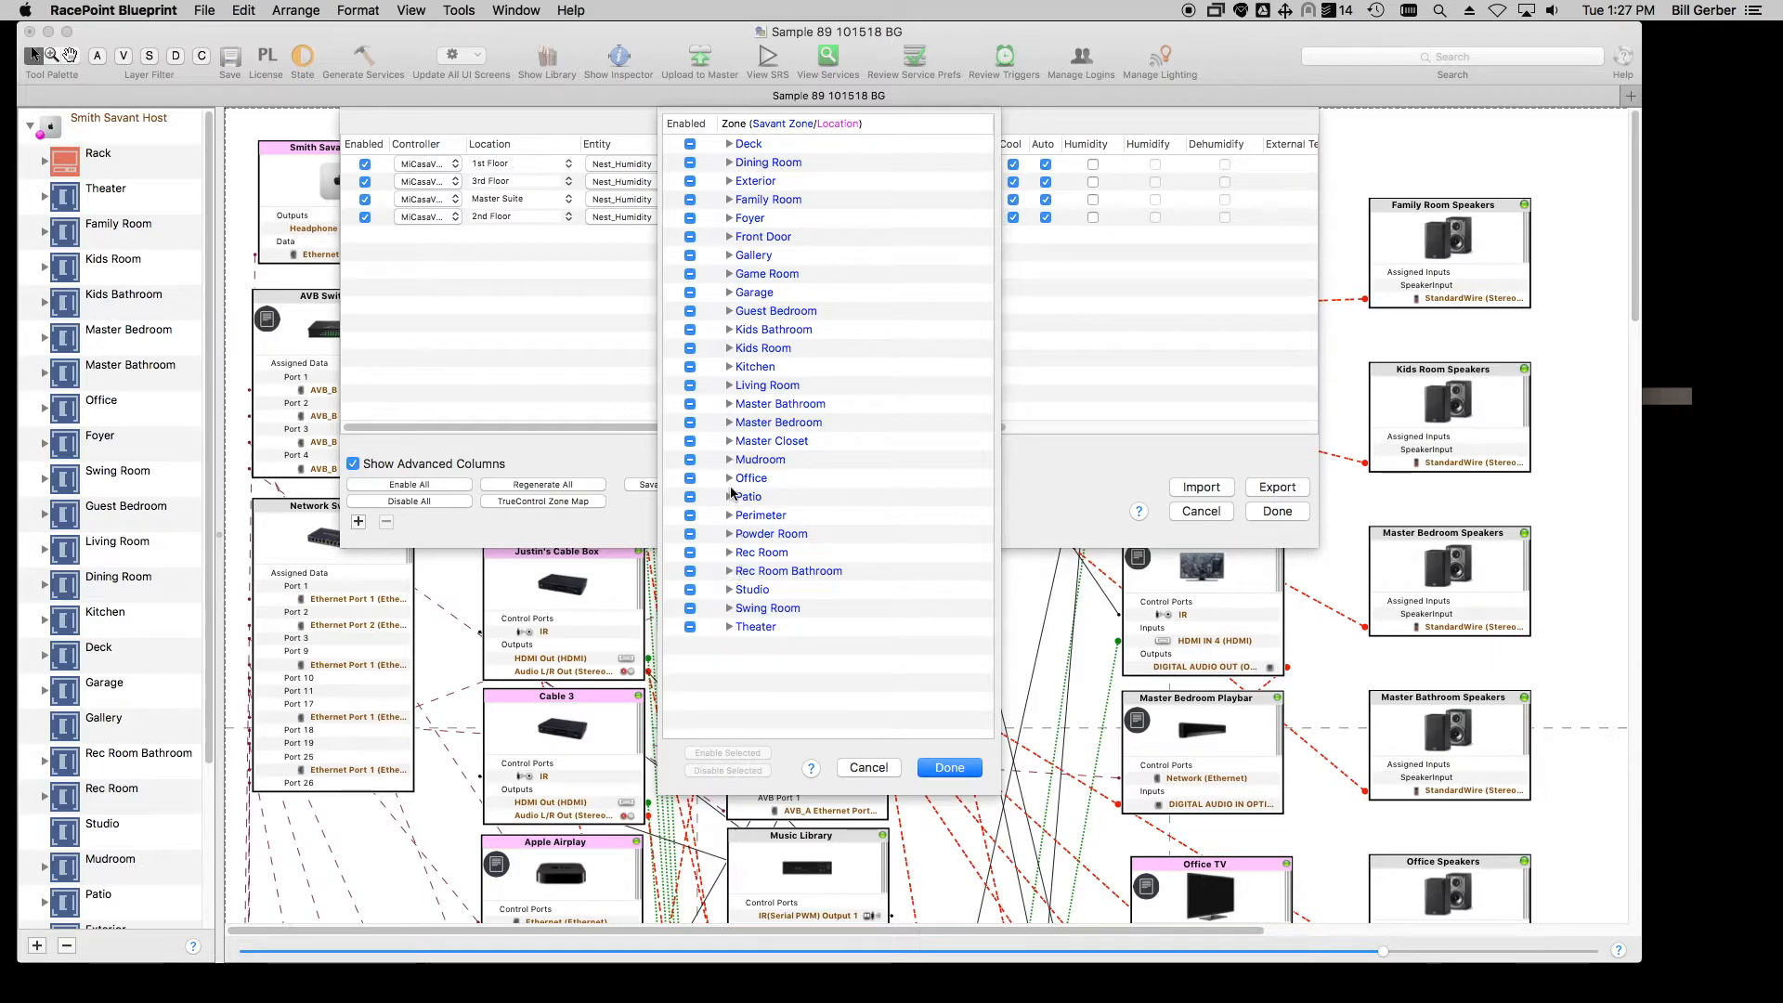
- Disable all thermostat locations for the Patio, Perimeter, Deck and Exterior zones
click(690, 498)
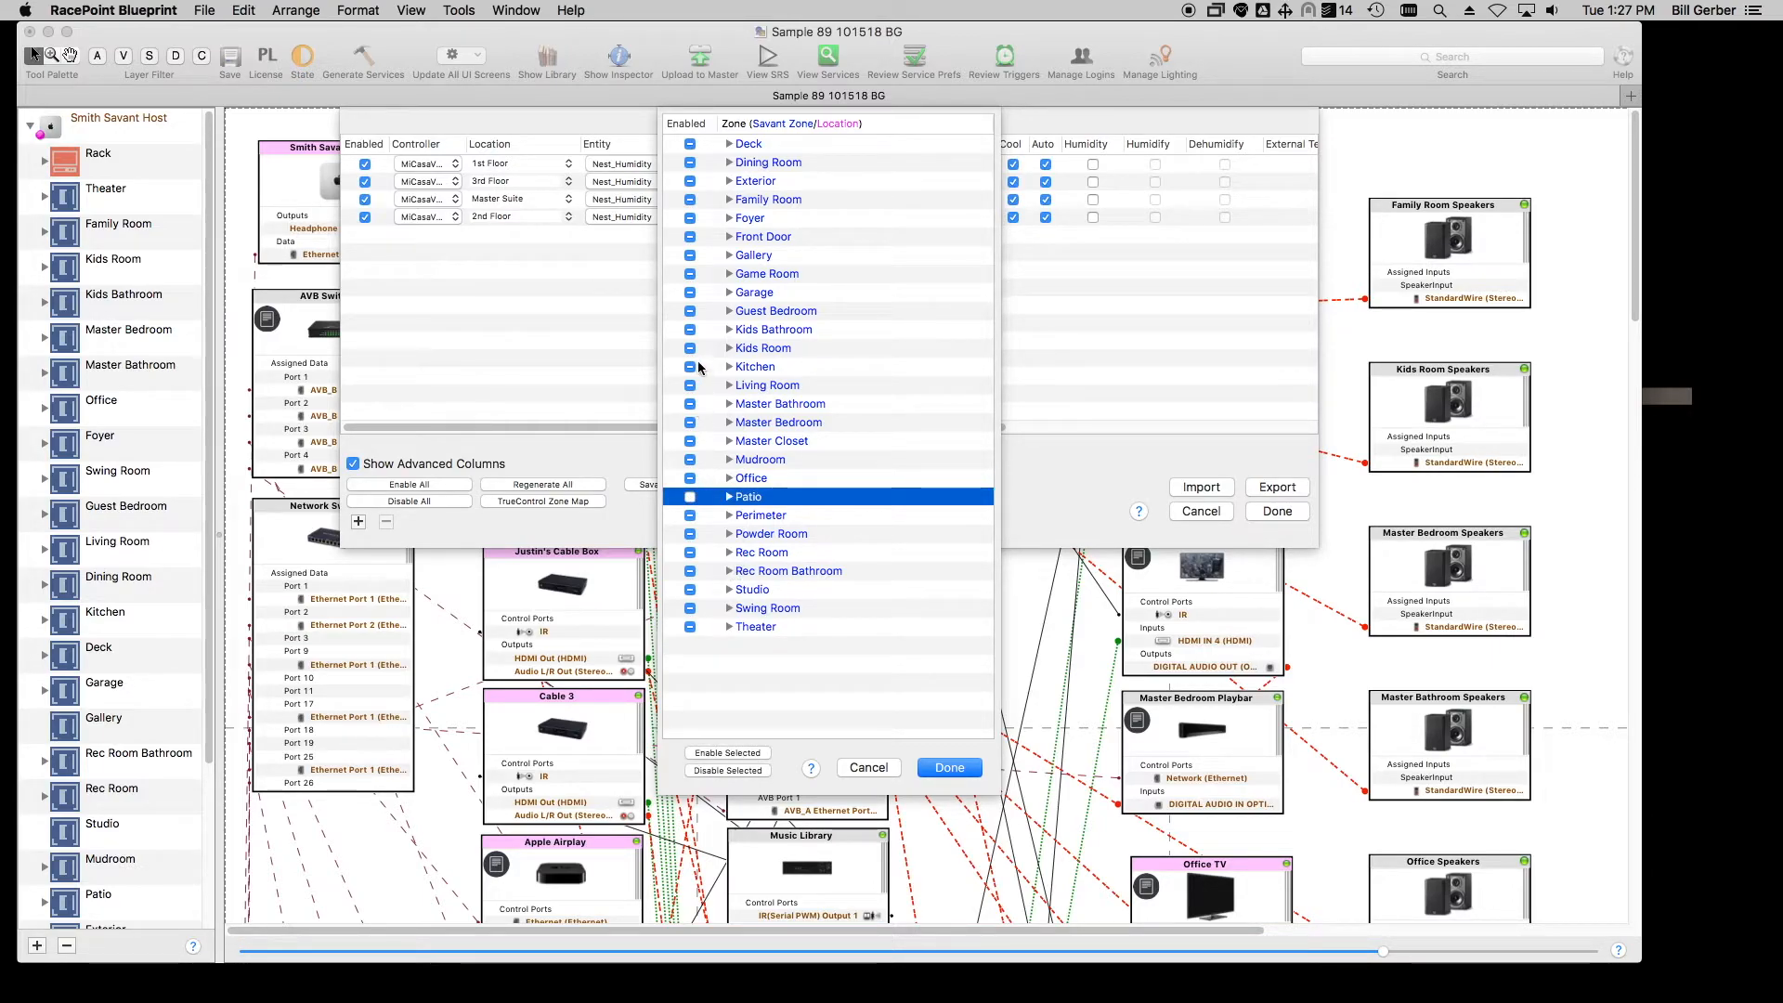
click(690, 515)
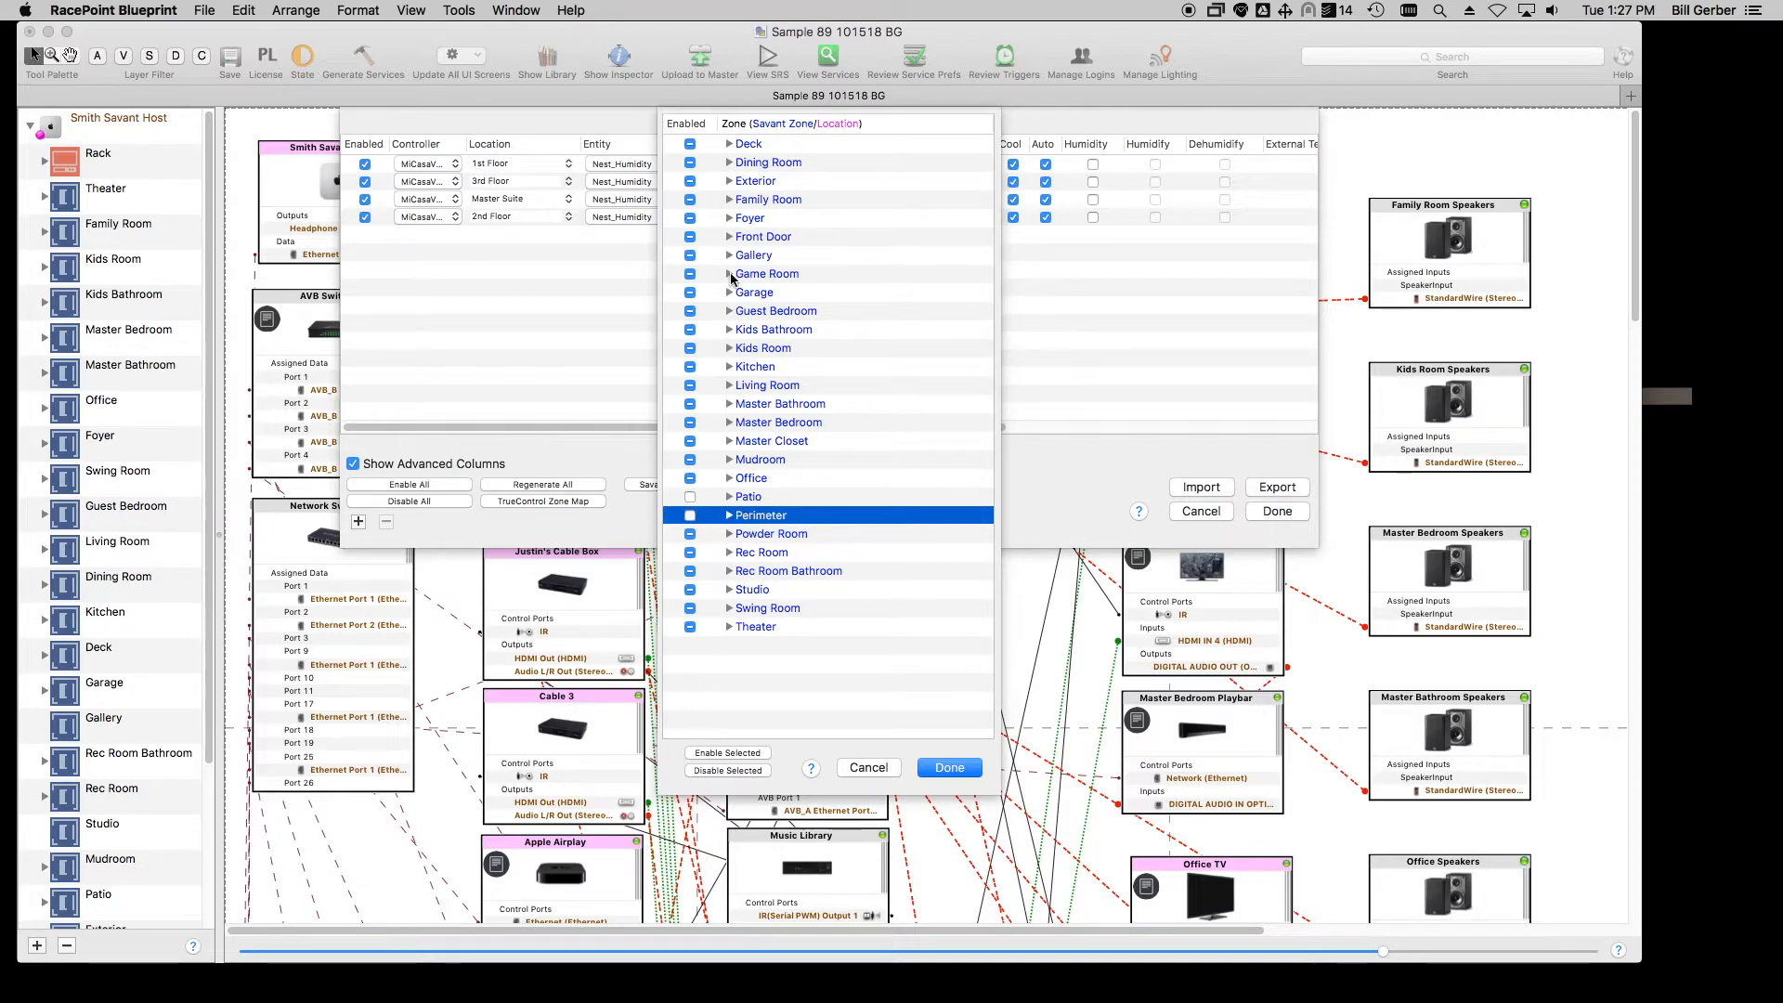
click(690, 144)
click(690, 182)
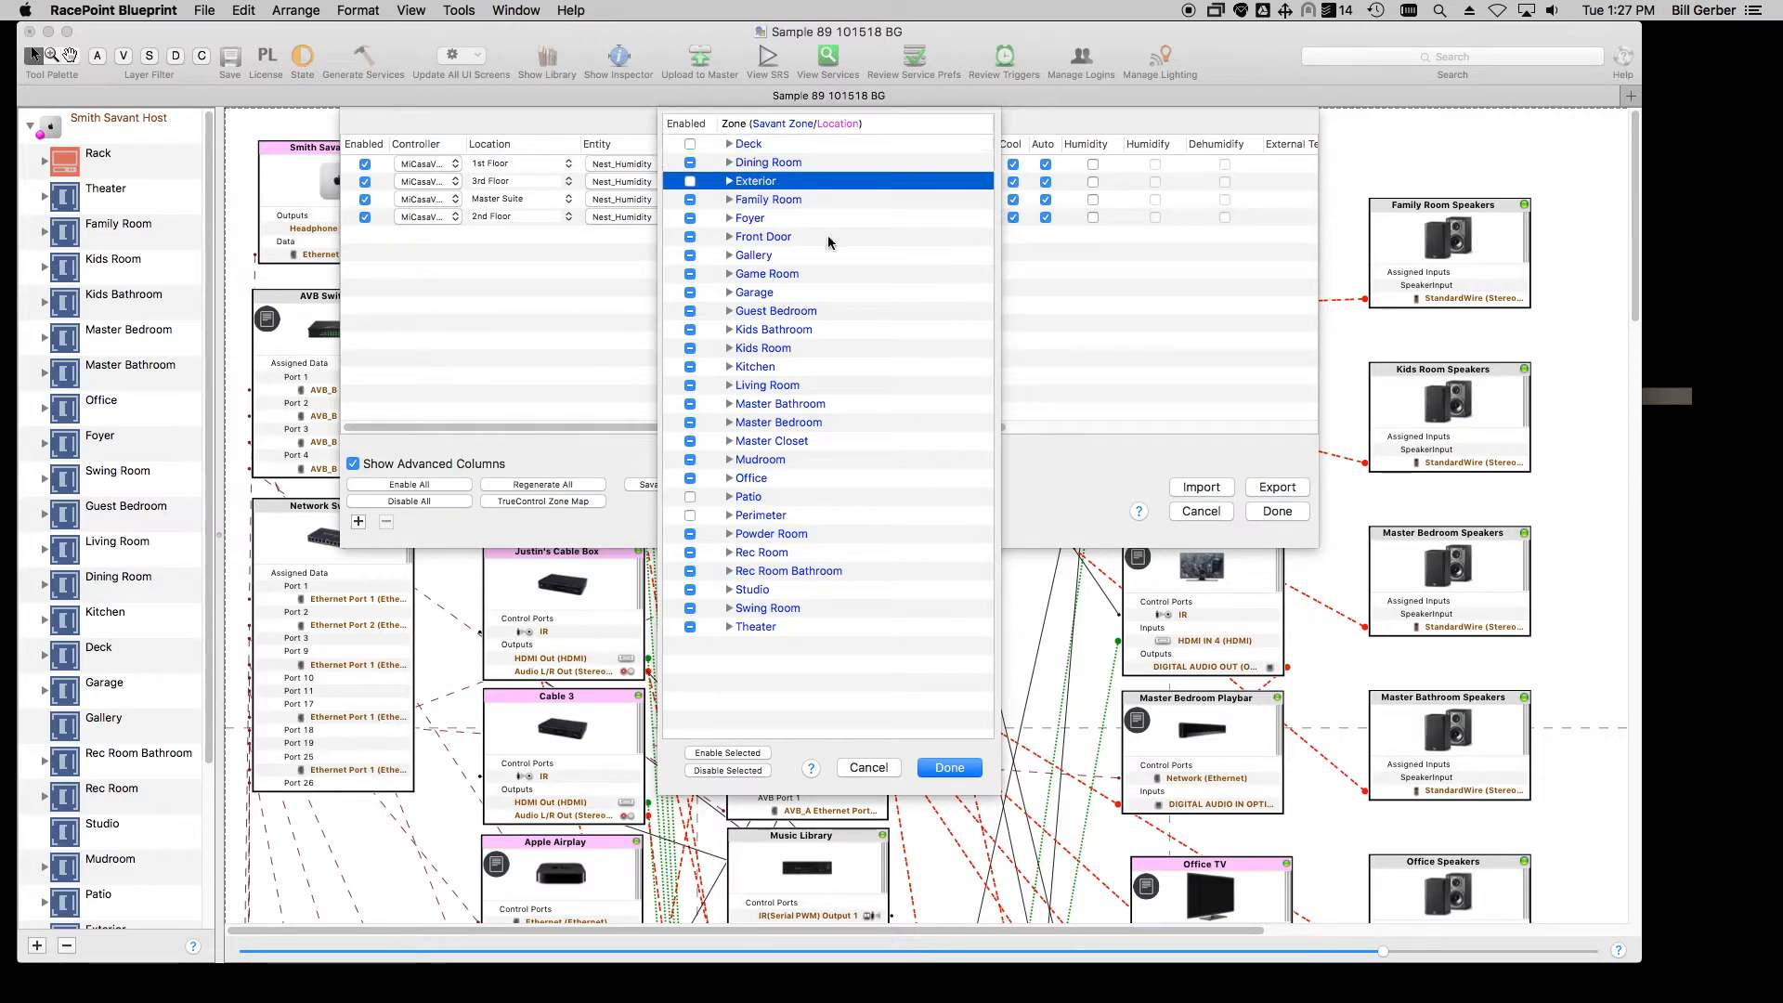
click(729, 162)
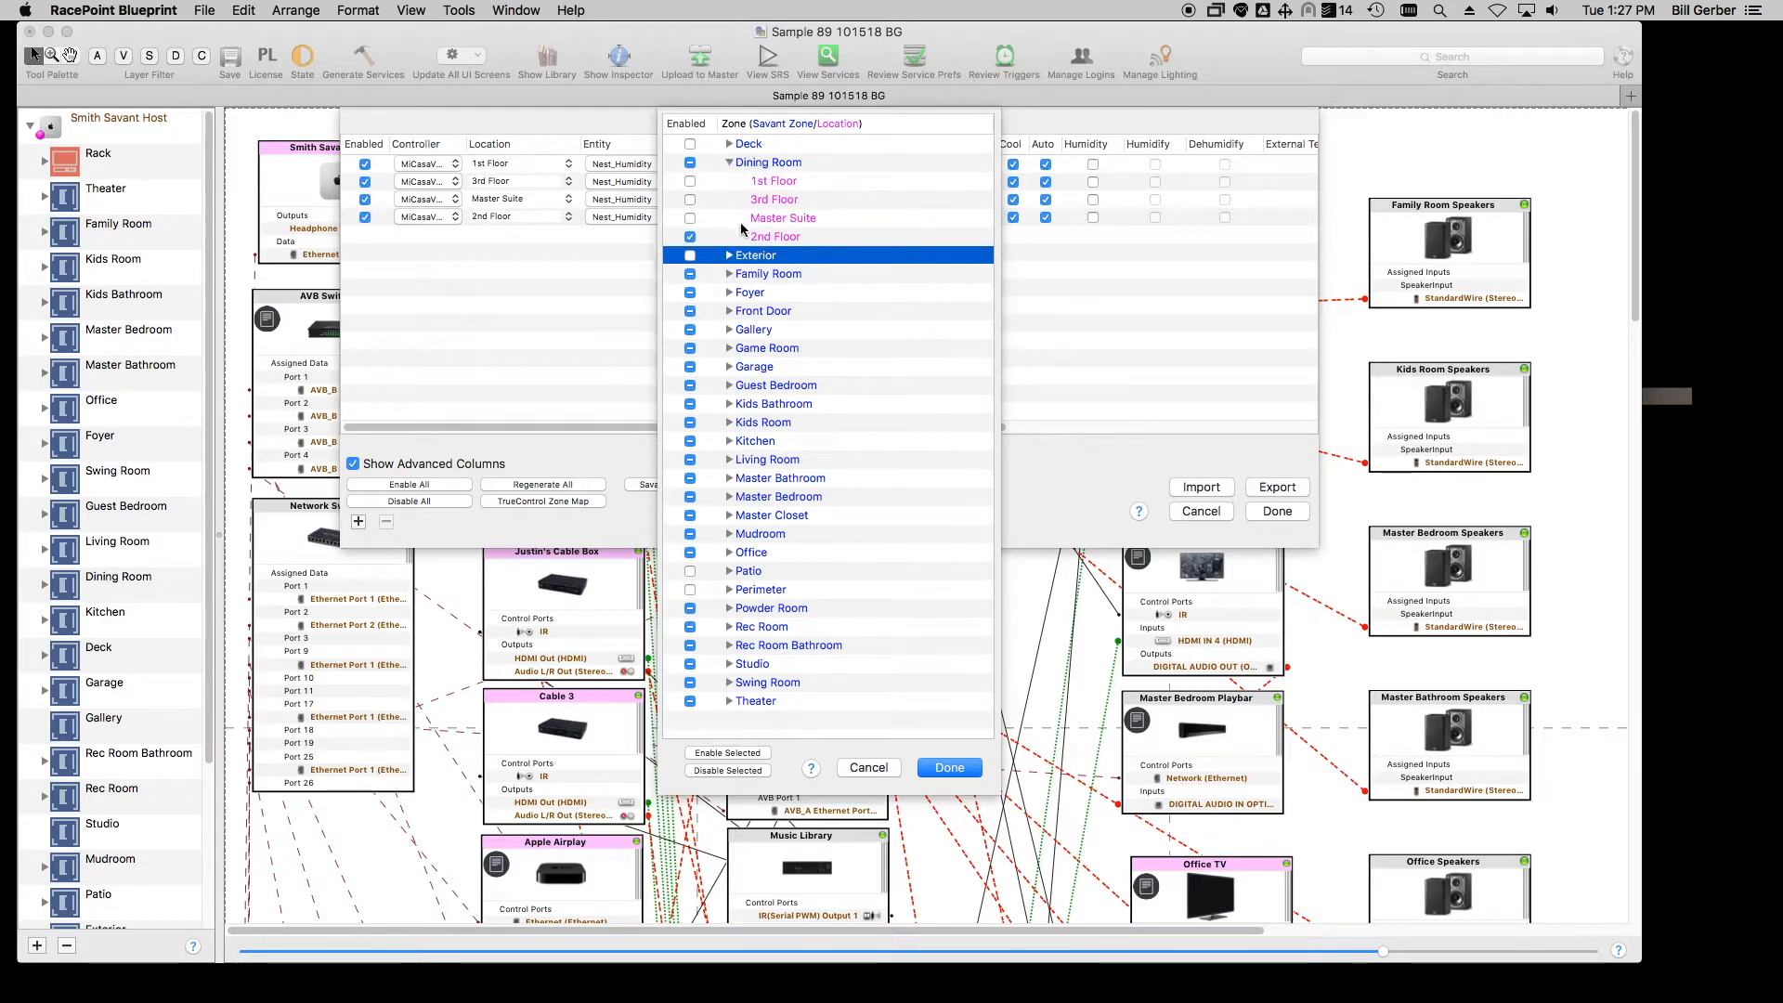
click(691, 237)
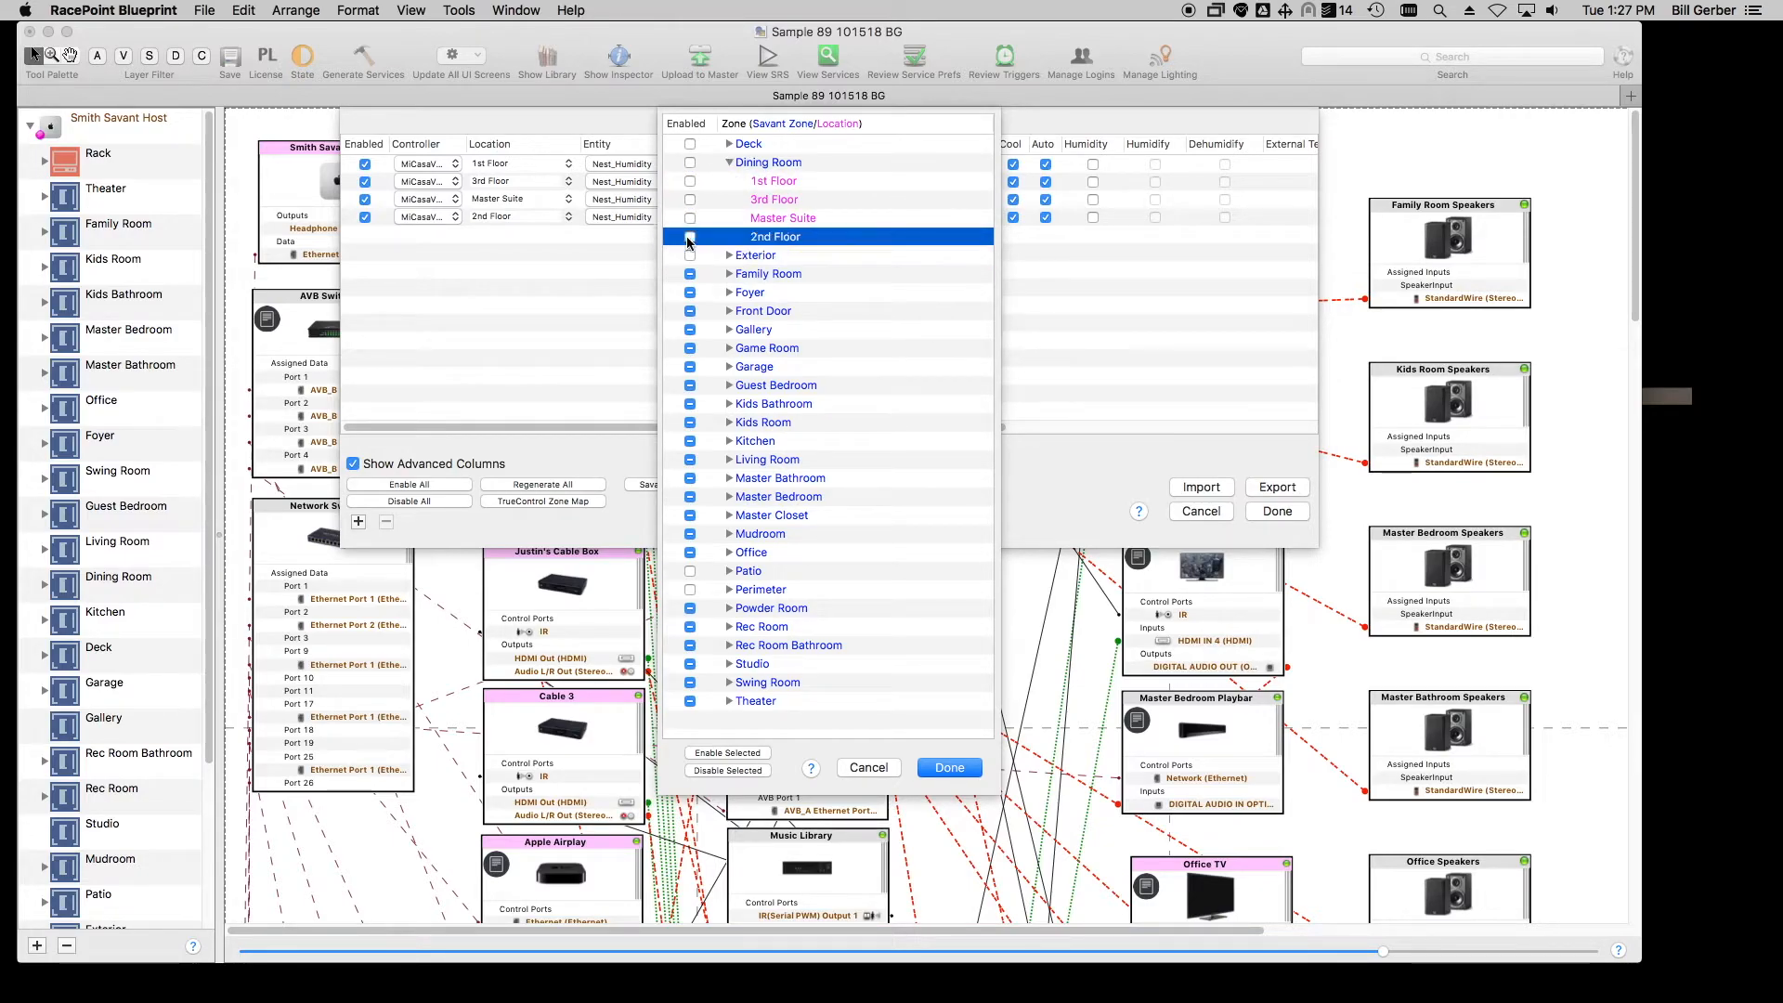
click(729, 163)
- Examine the thermostat locations mapped to the Family Room, Foyer and Front Door zones, collapsing each one after viewing
click(729, 199)
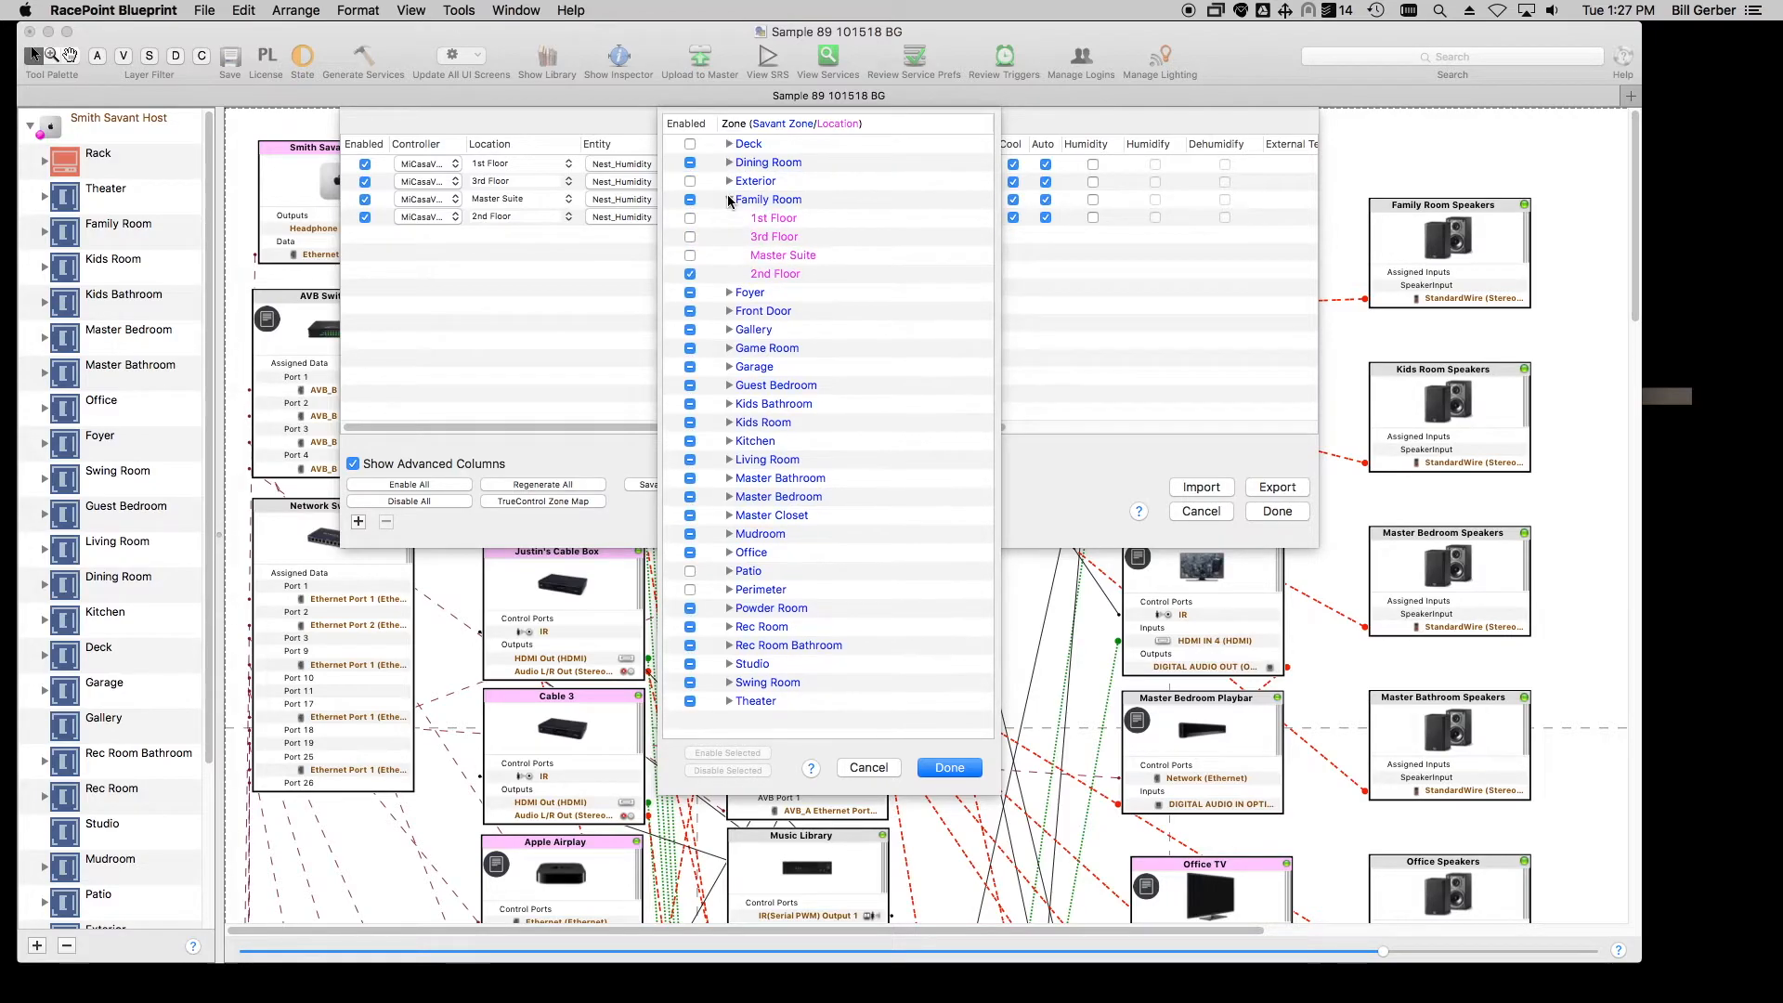
click(729, 200)
click(729, 237)
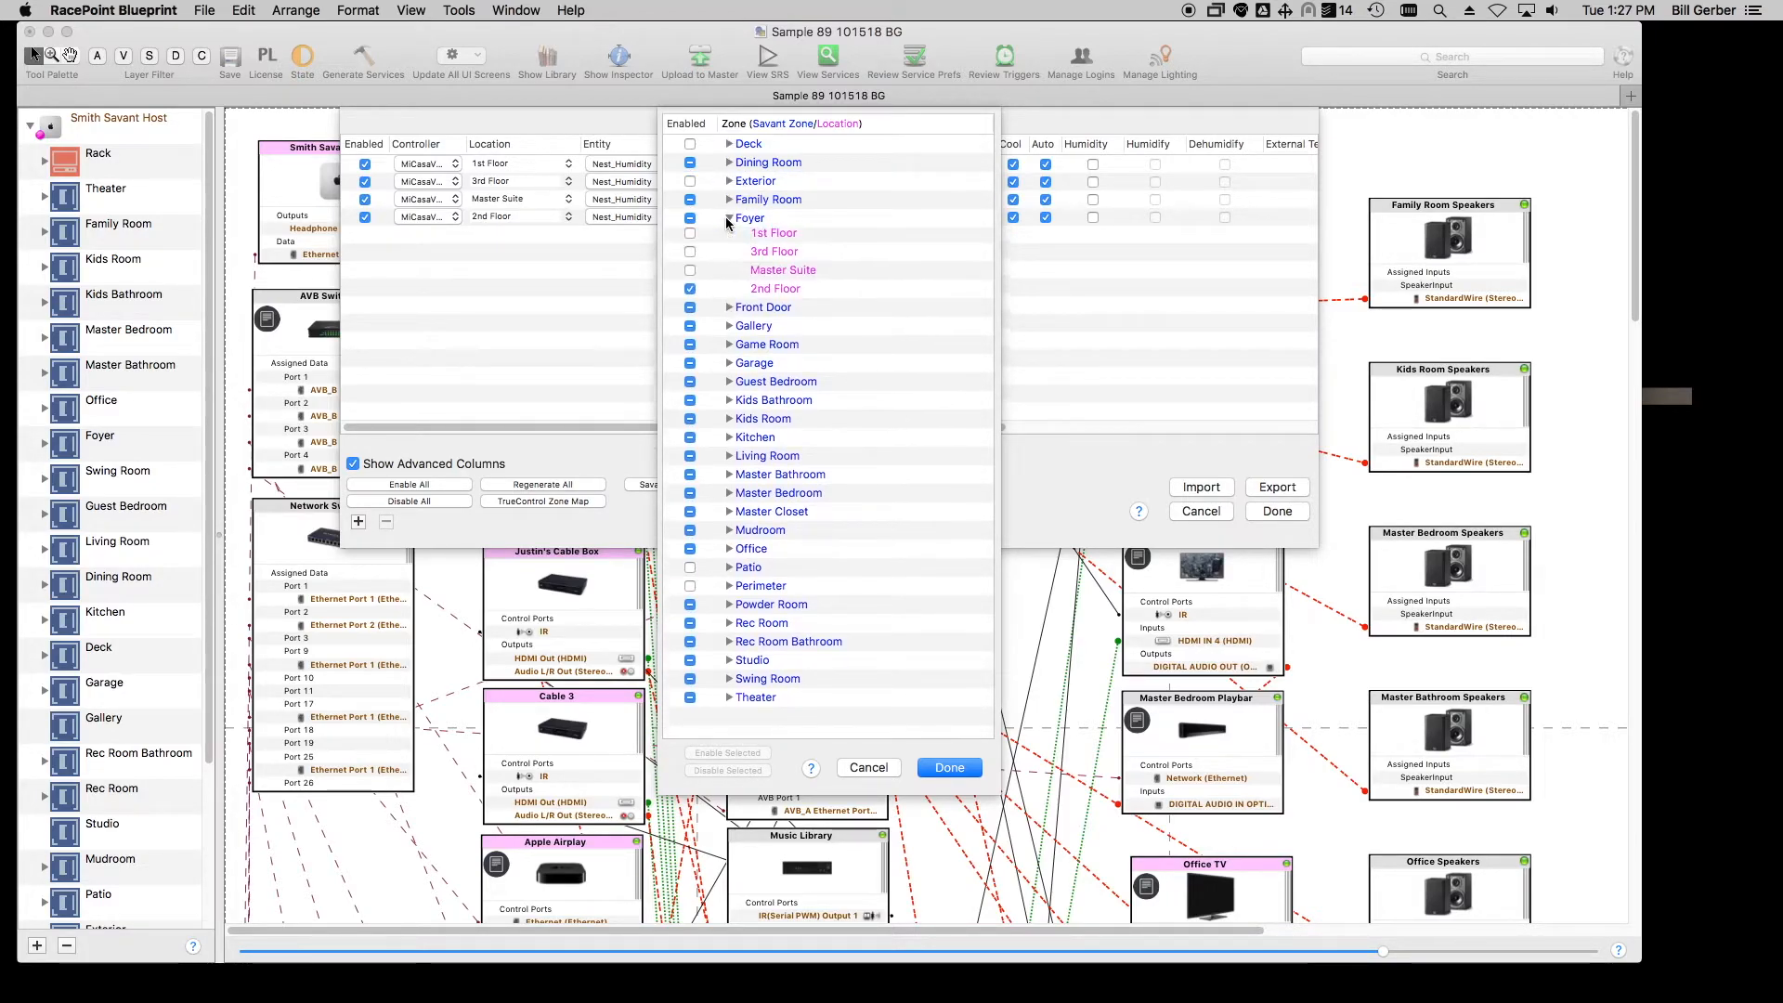
click(730, 236)
click(729, 237)
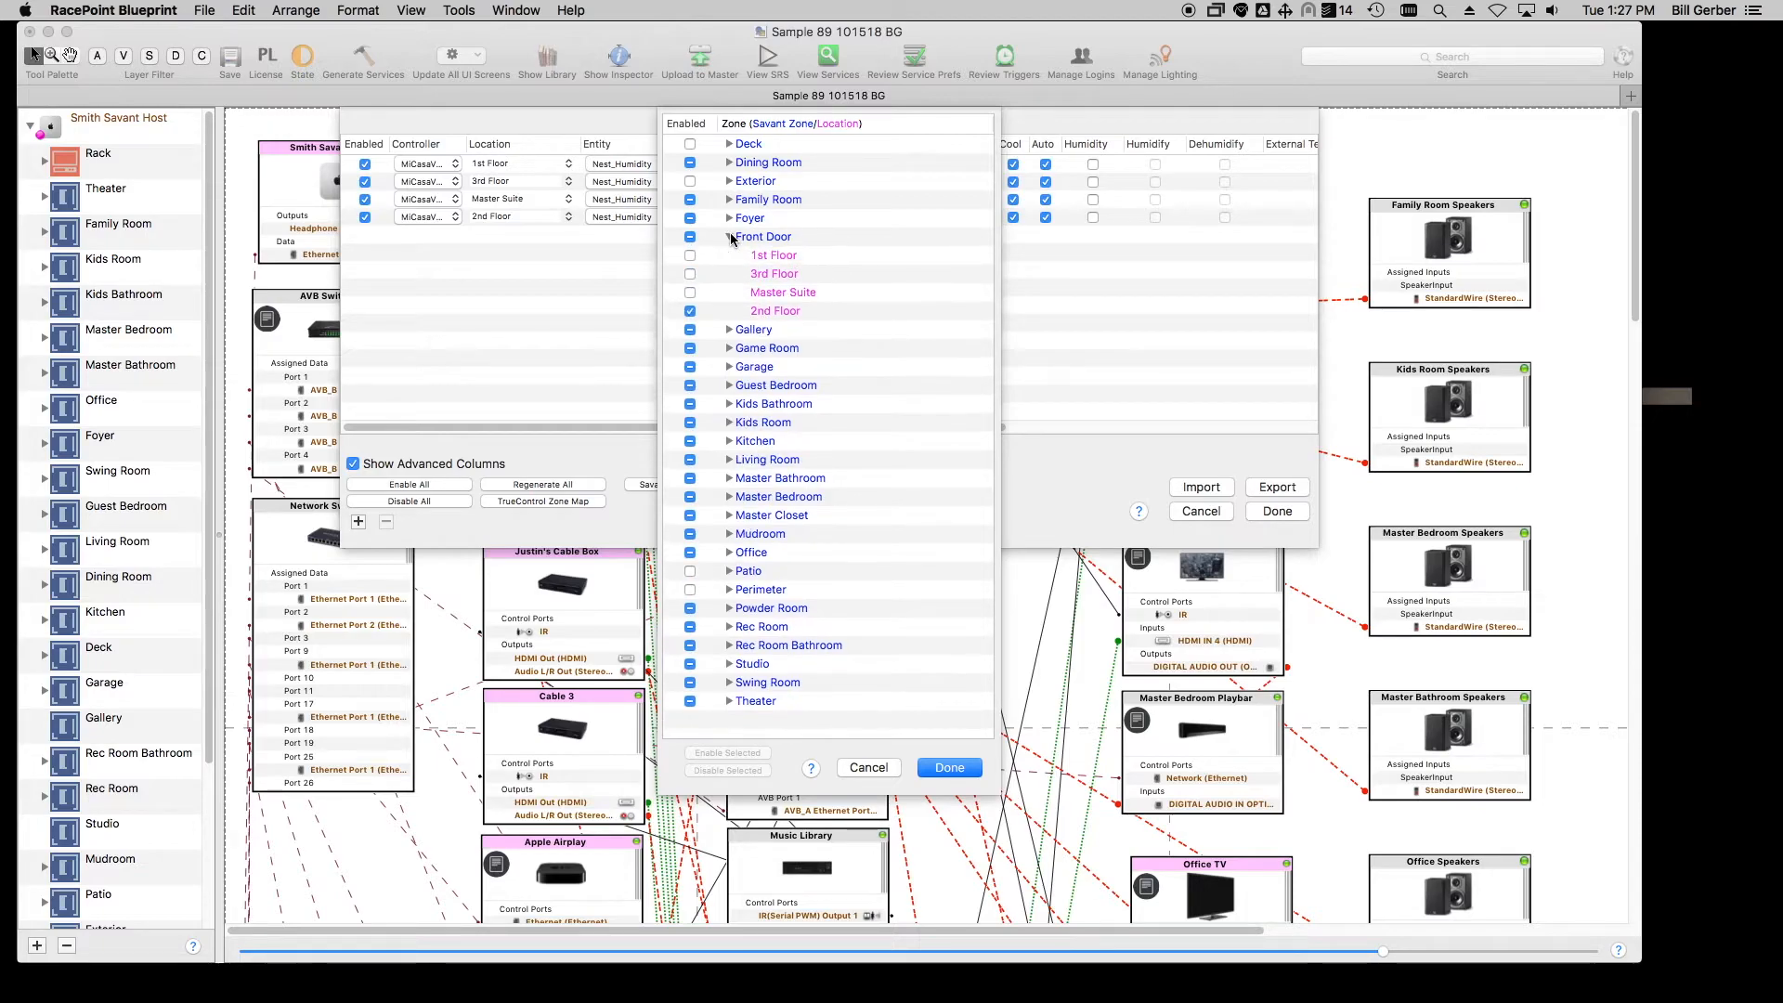
click(729, 237)
- Disable the 2nd Floor thermostat location for the Gallery zone, then accept the zone map and the HVAC settings
click(729, 255)
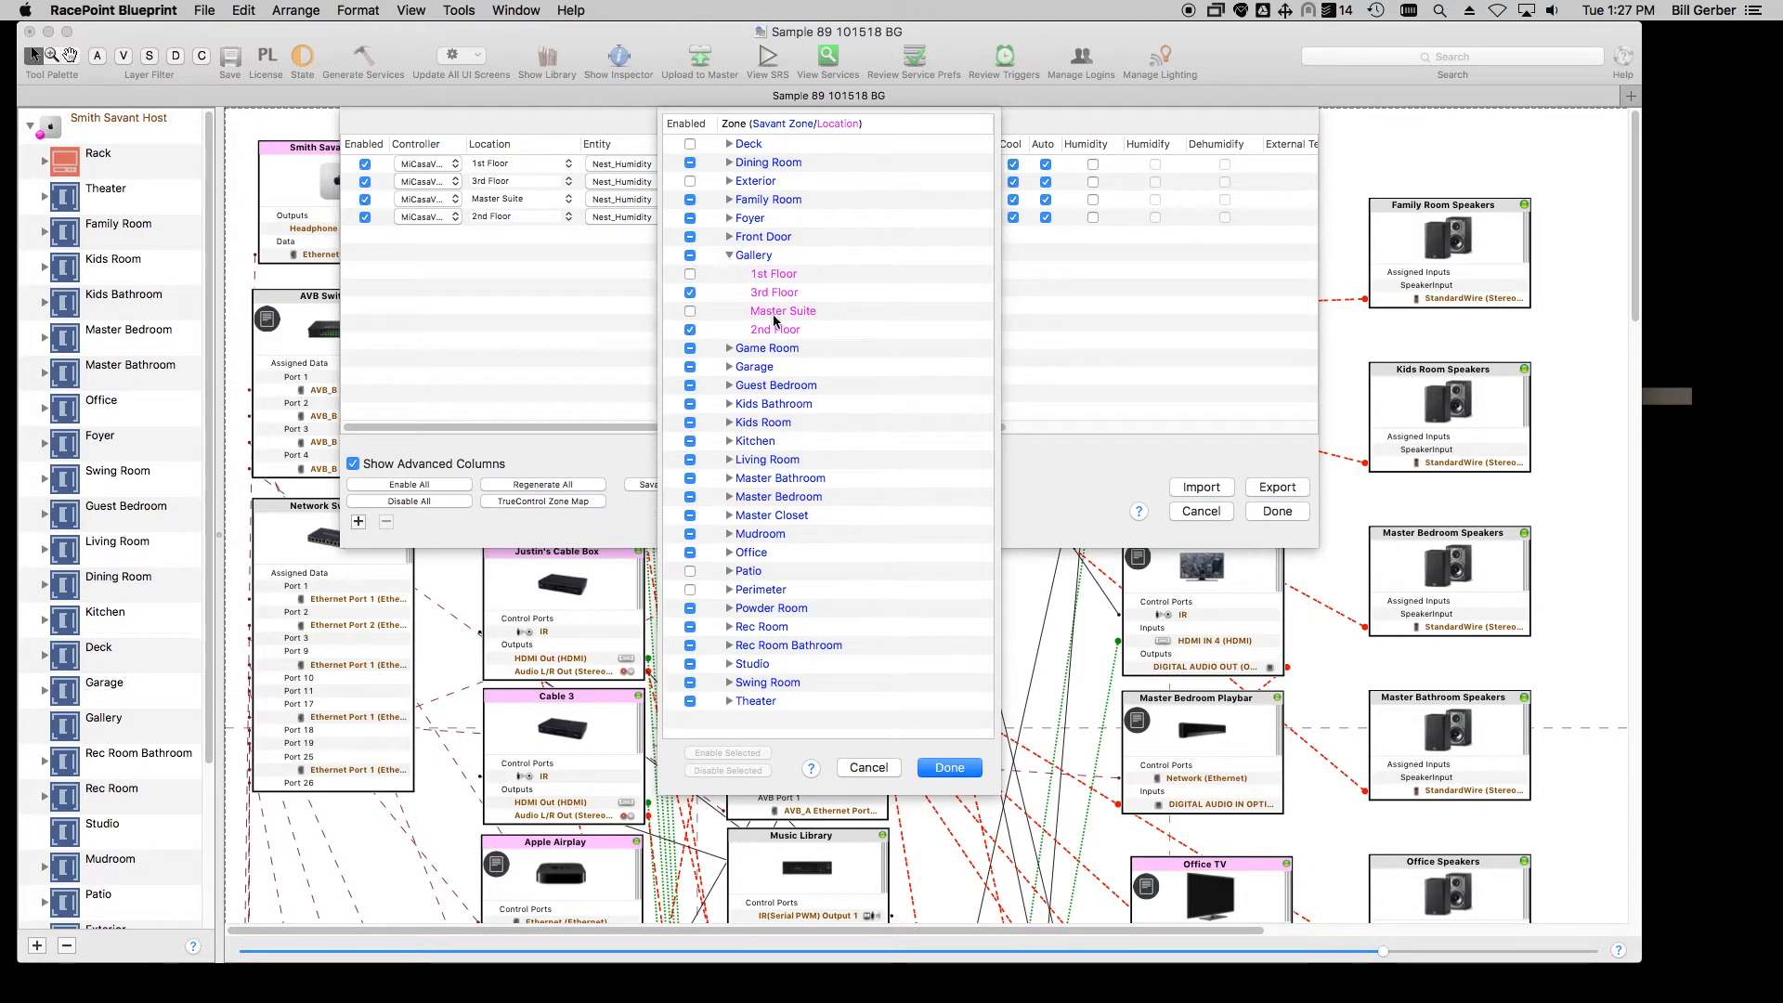
click(690, 327)
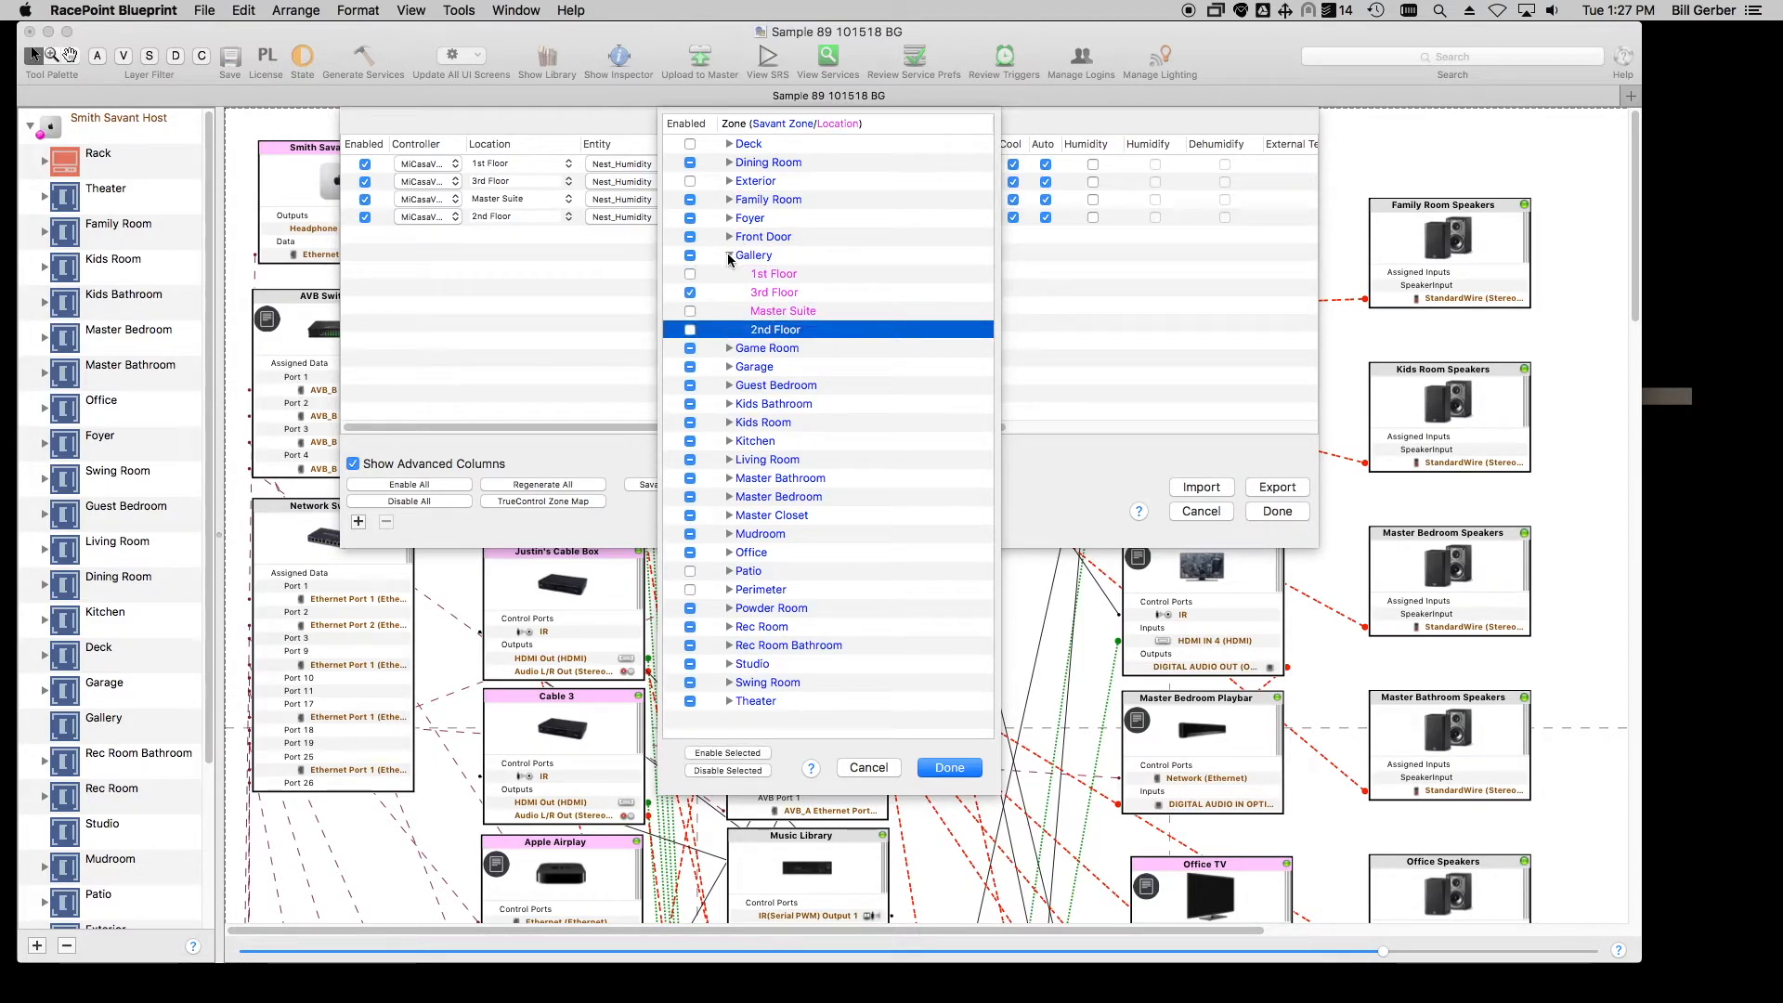
click(728, 253)
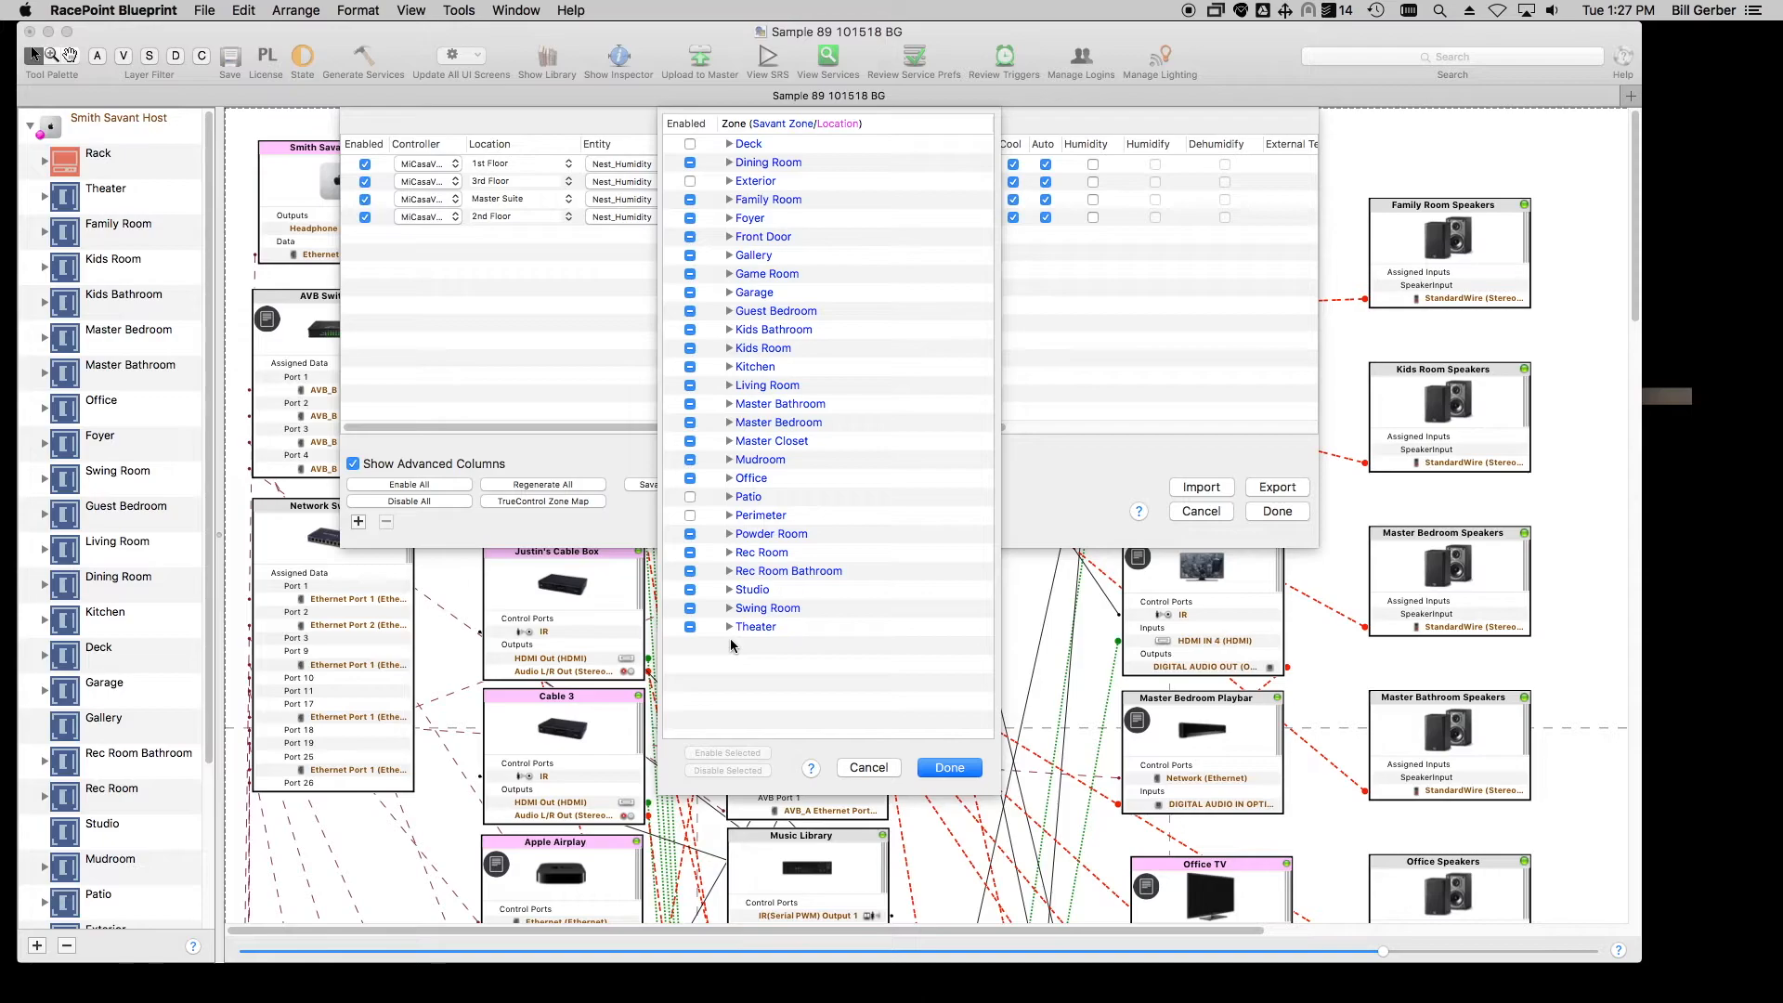
click(949, 767)
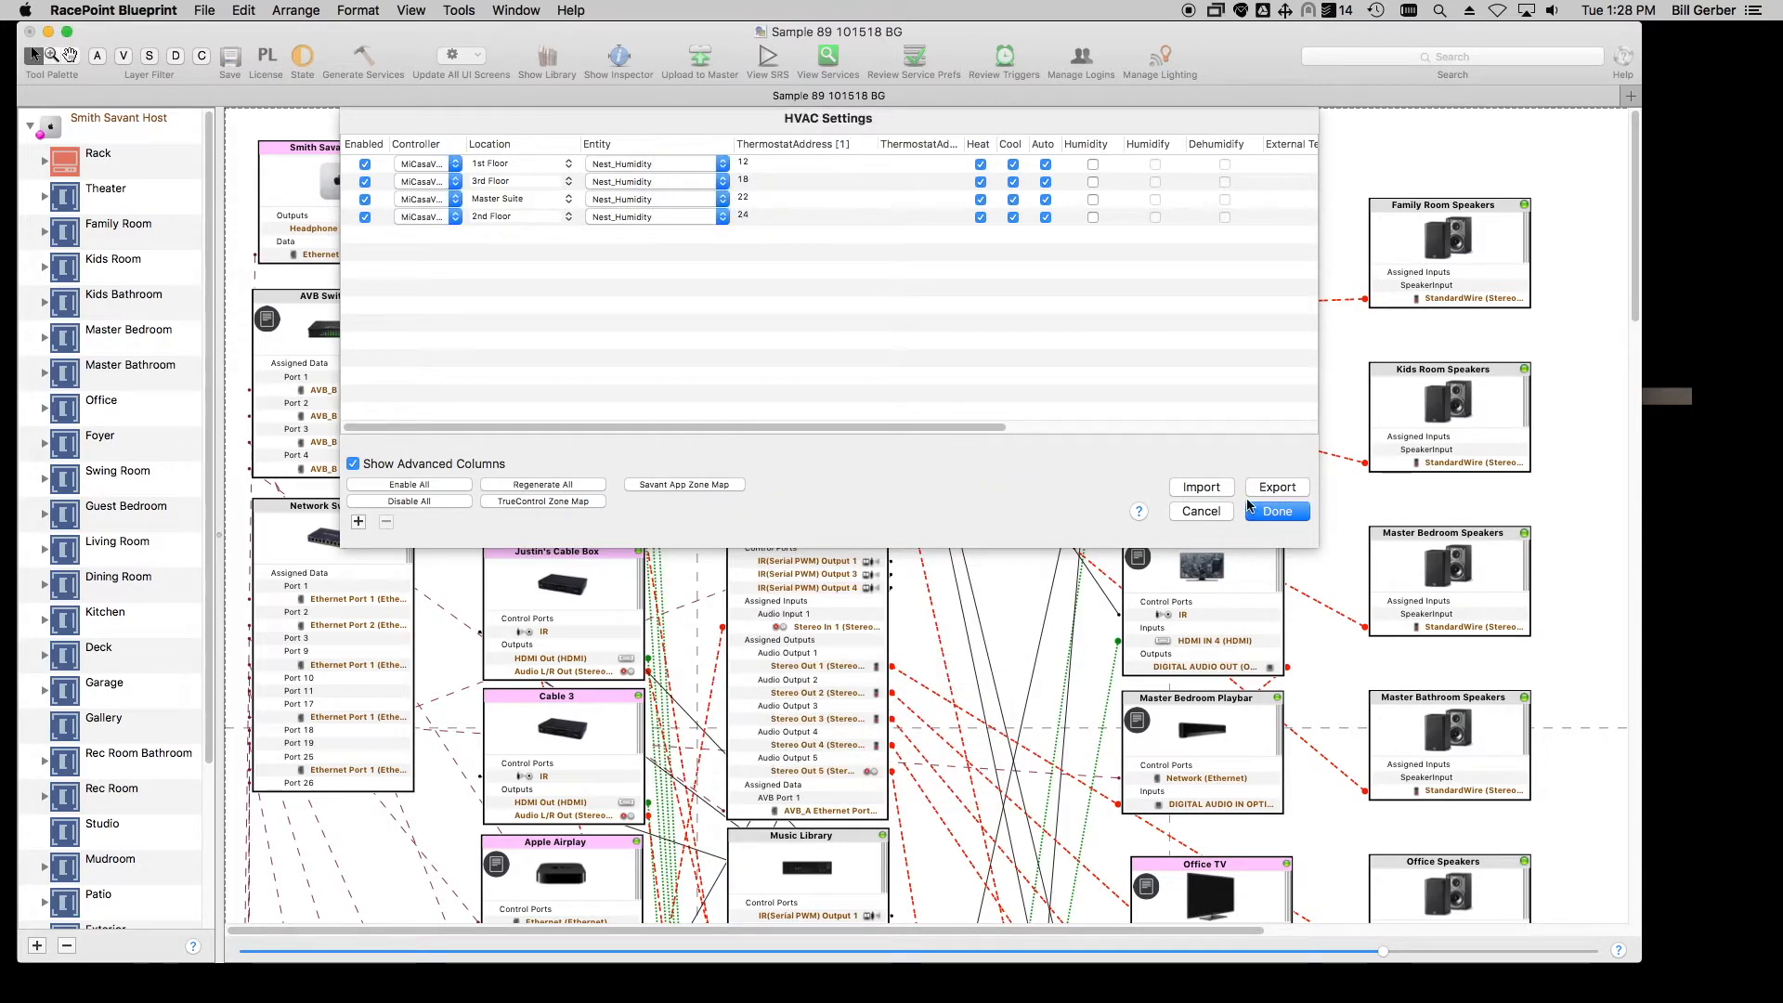
click(1276, 511)
- Create another User zone with the suggested name Game Room_1
click(37, 946)
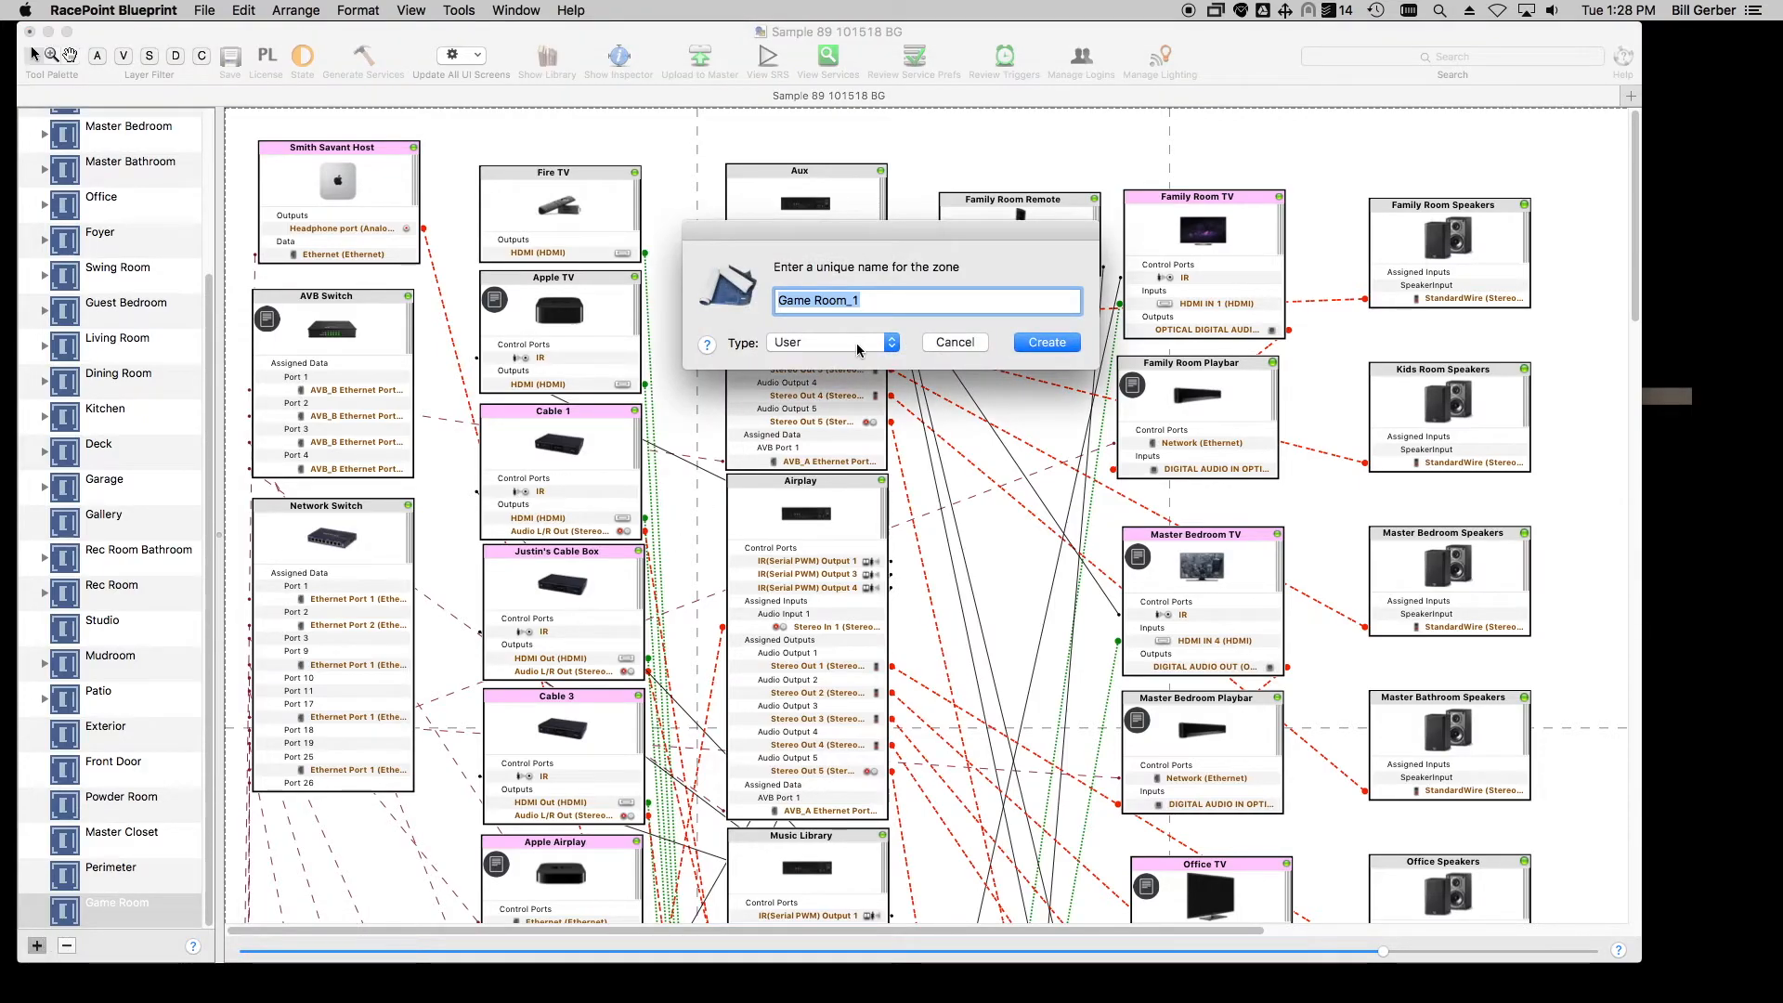
key(Return)
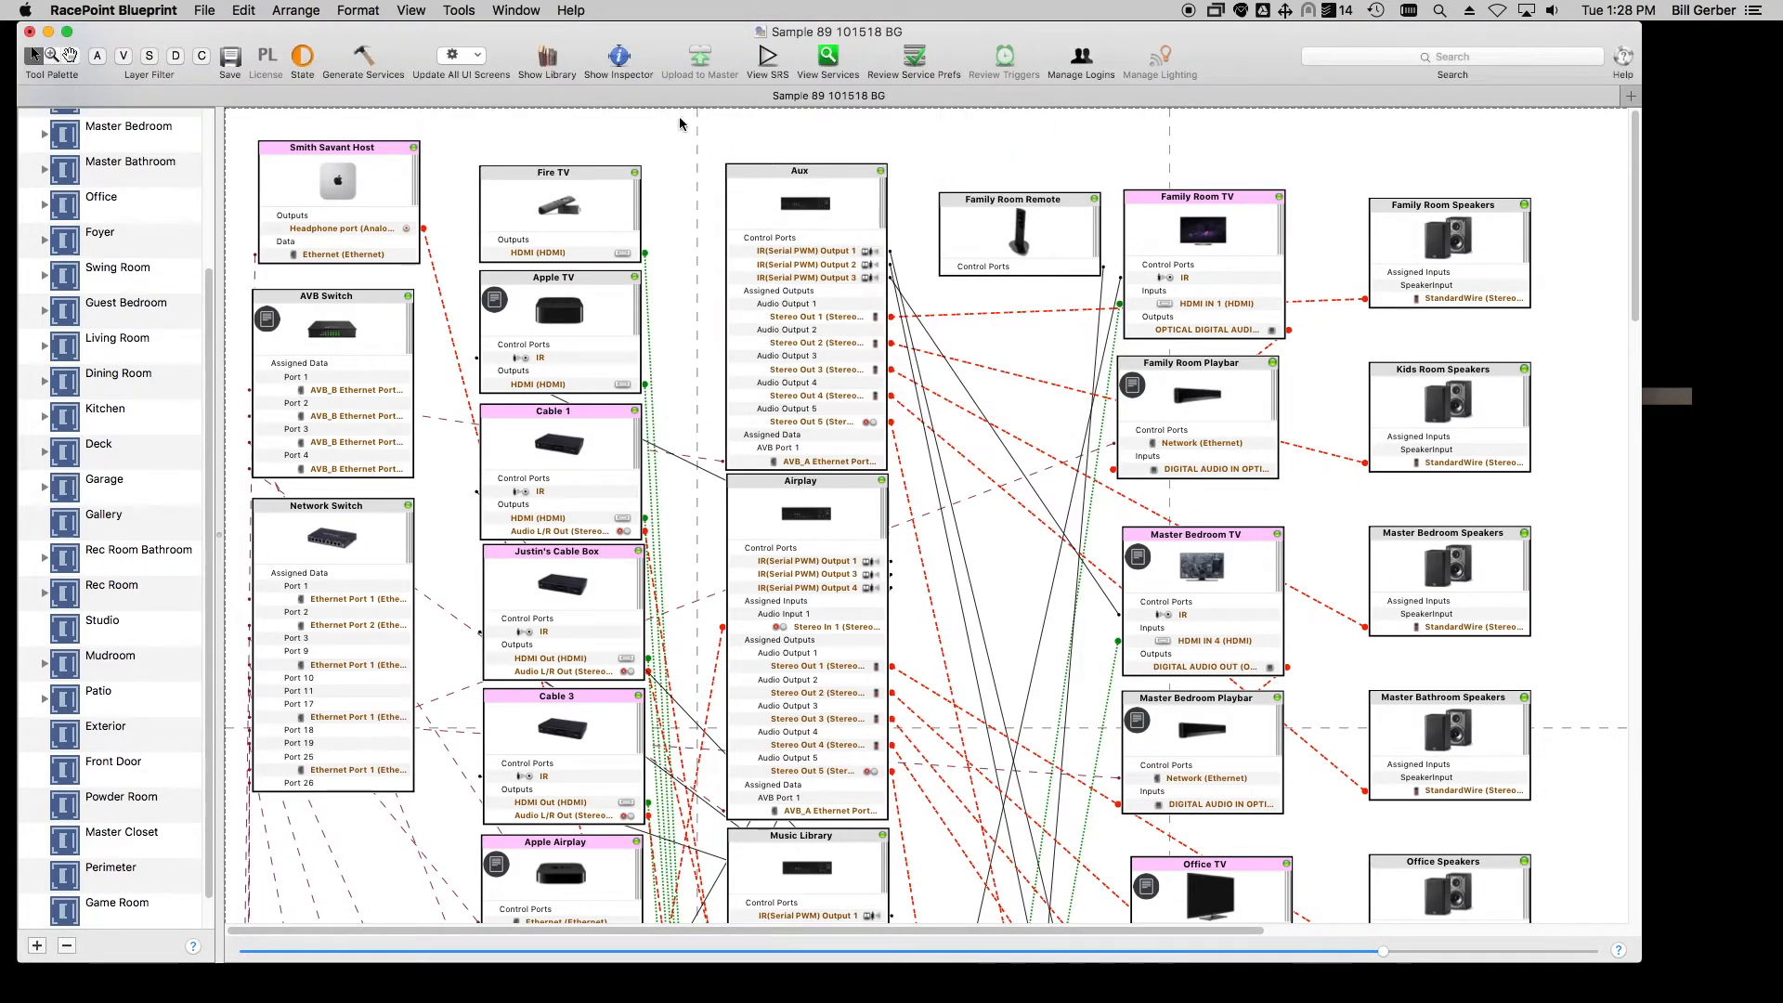
- In the HVAC Savant App zone map, disable 1st Floor, Master Suite and 2nd Floor for the Game Room_1 zone, then accept the map
click(459, 10)
mouse_move(595, 375)
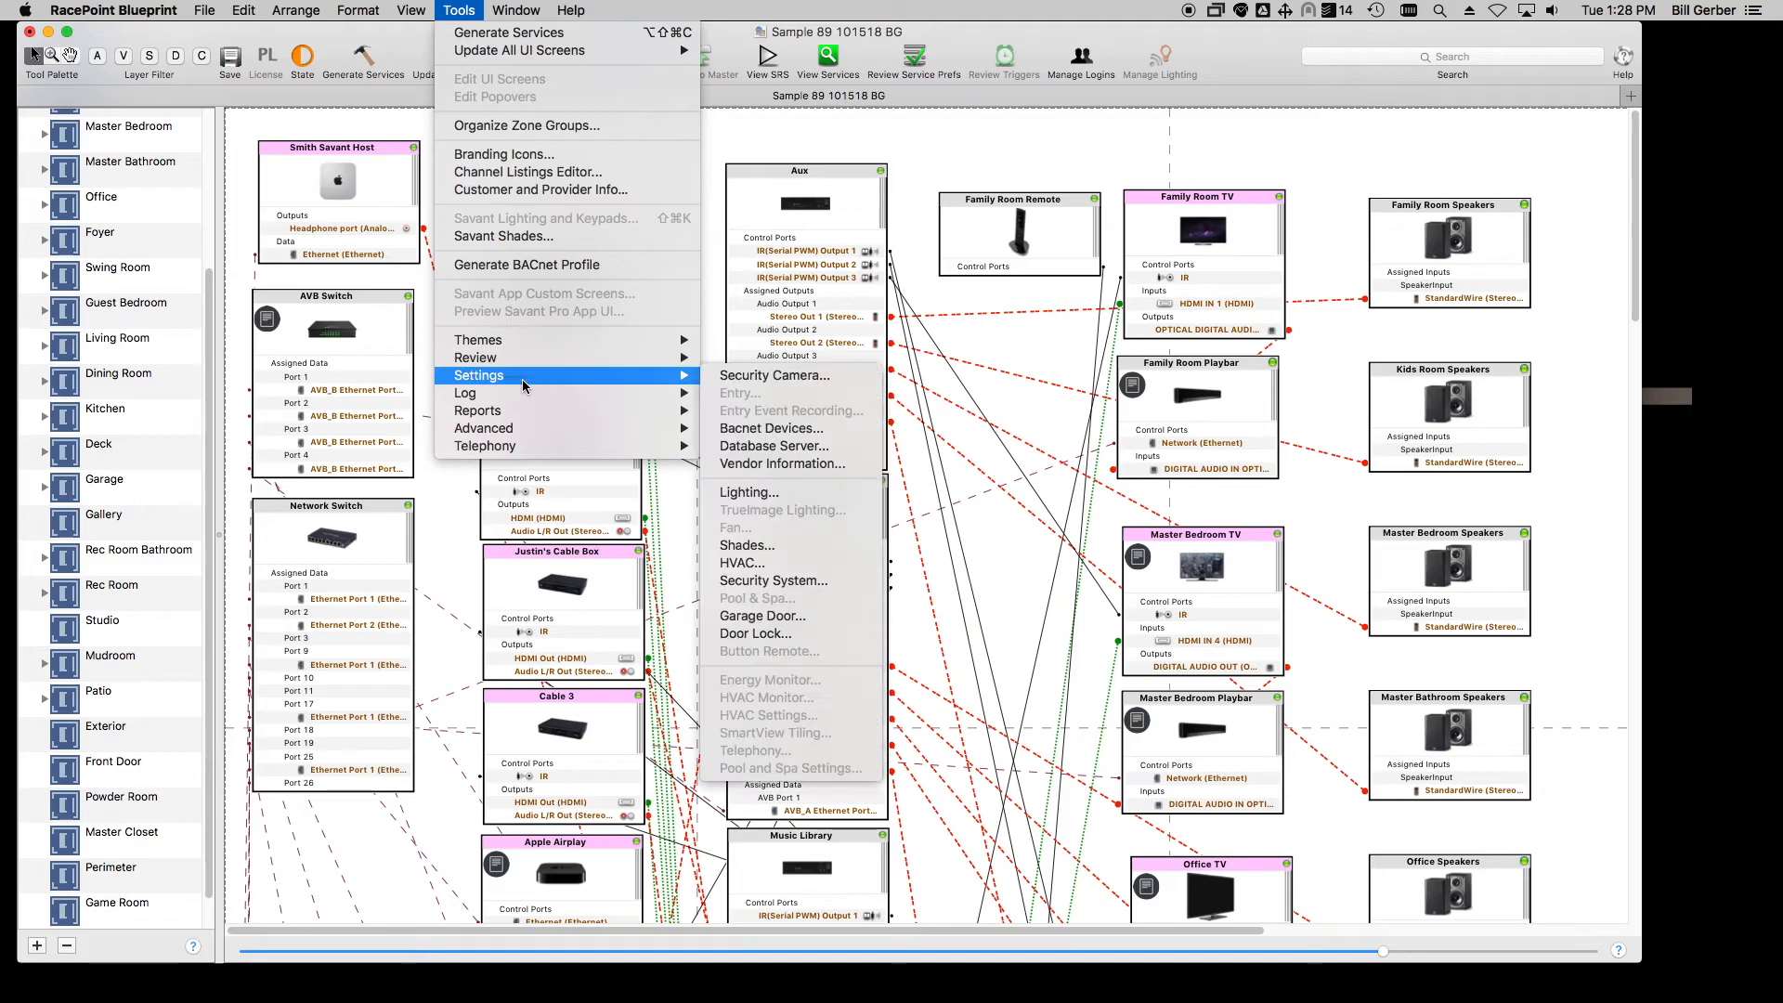
click(771, 563)
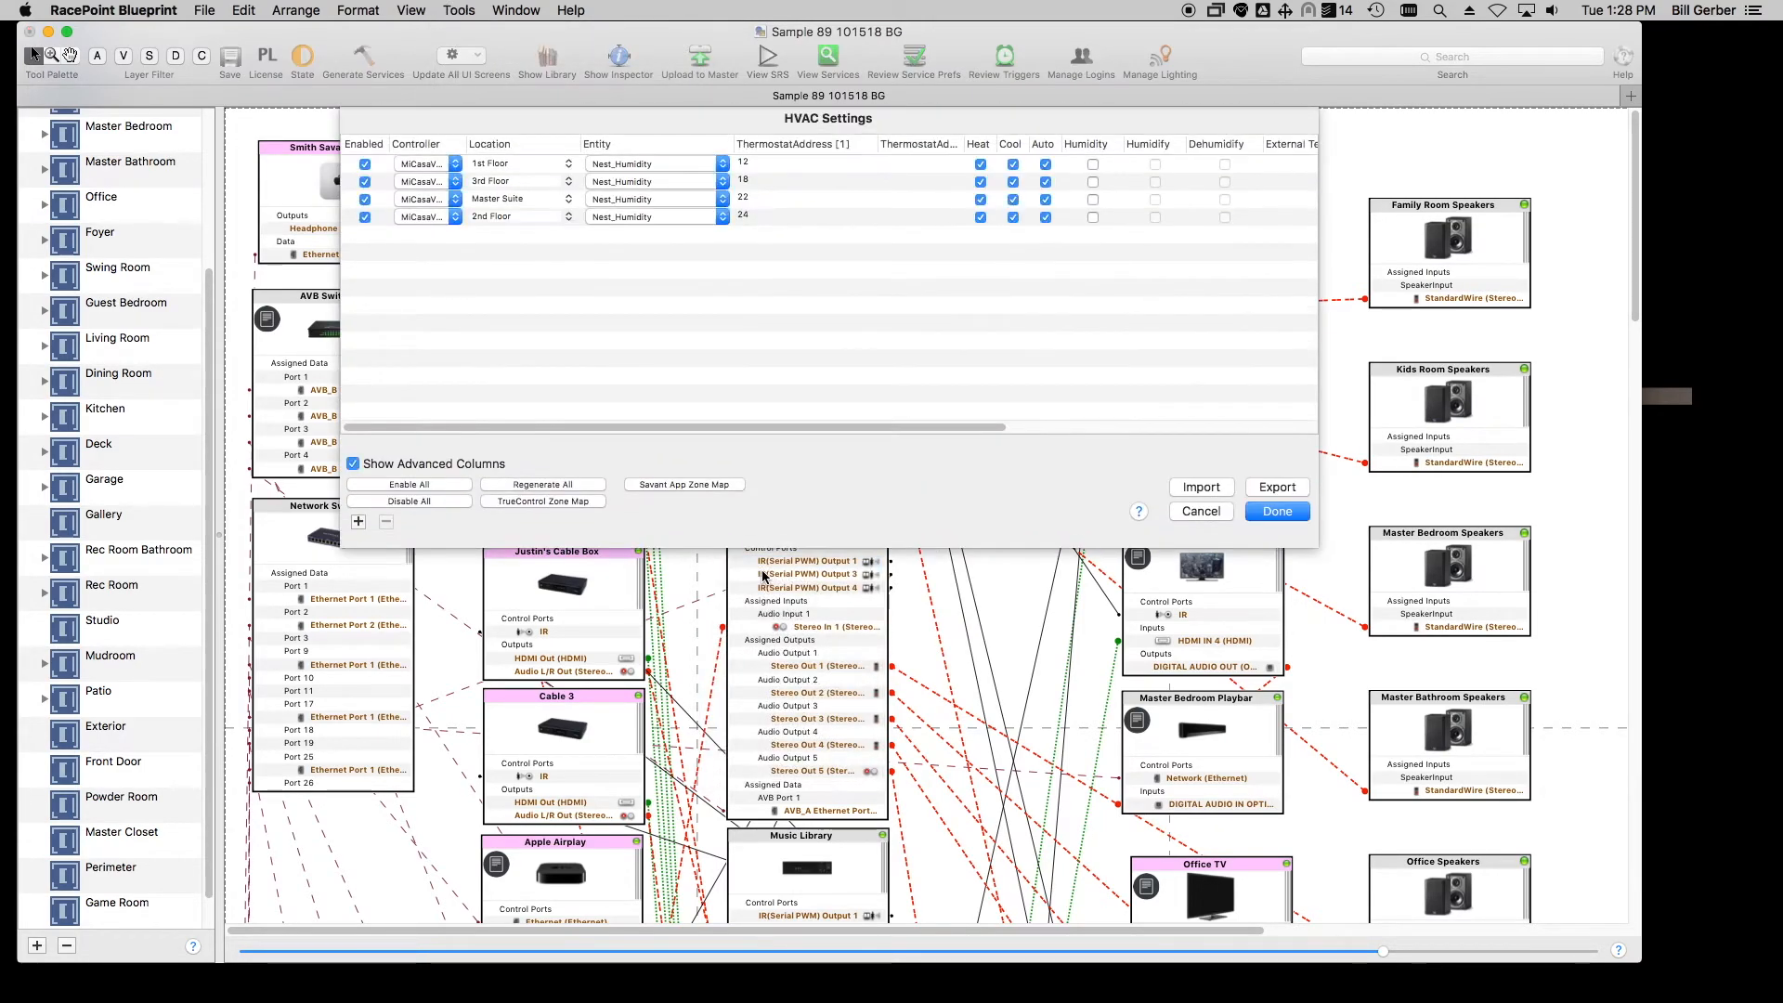
click(684, 484)
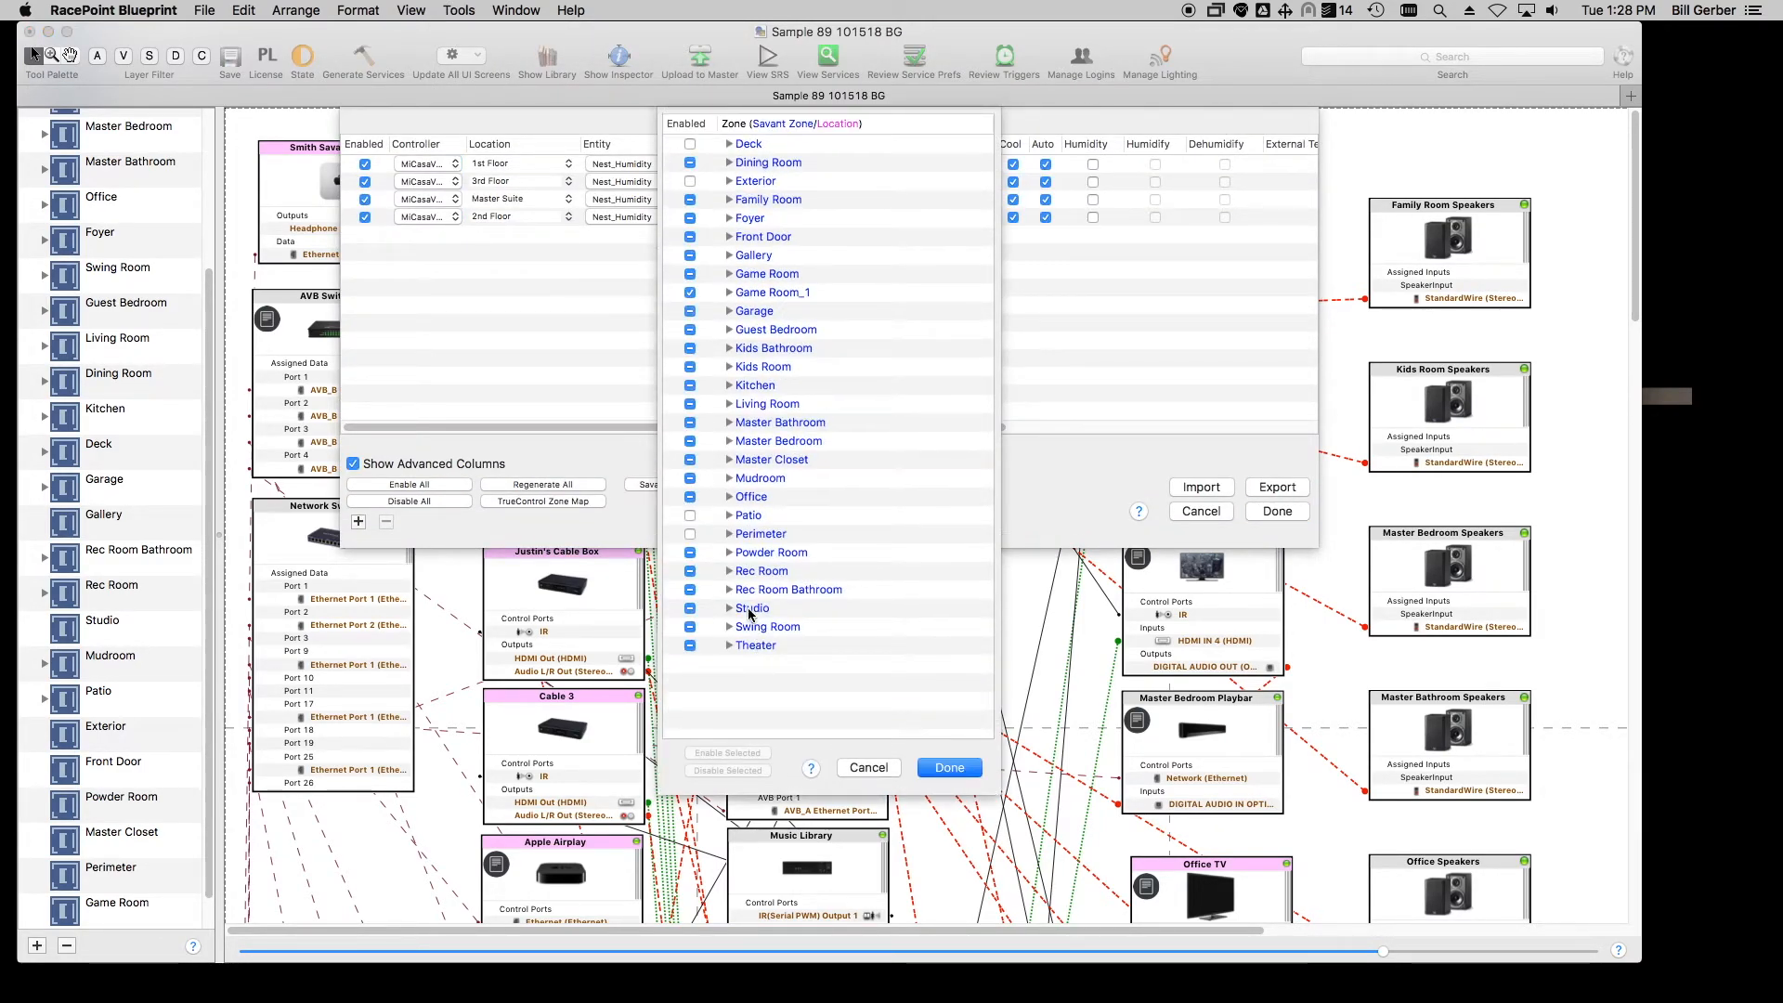
click(729, 292)
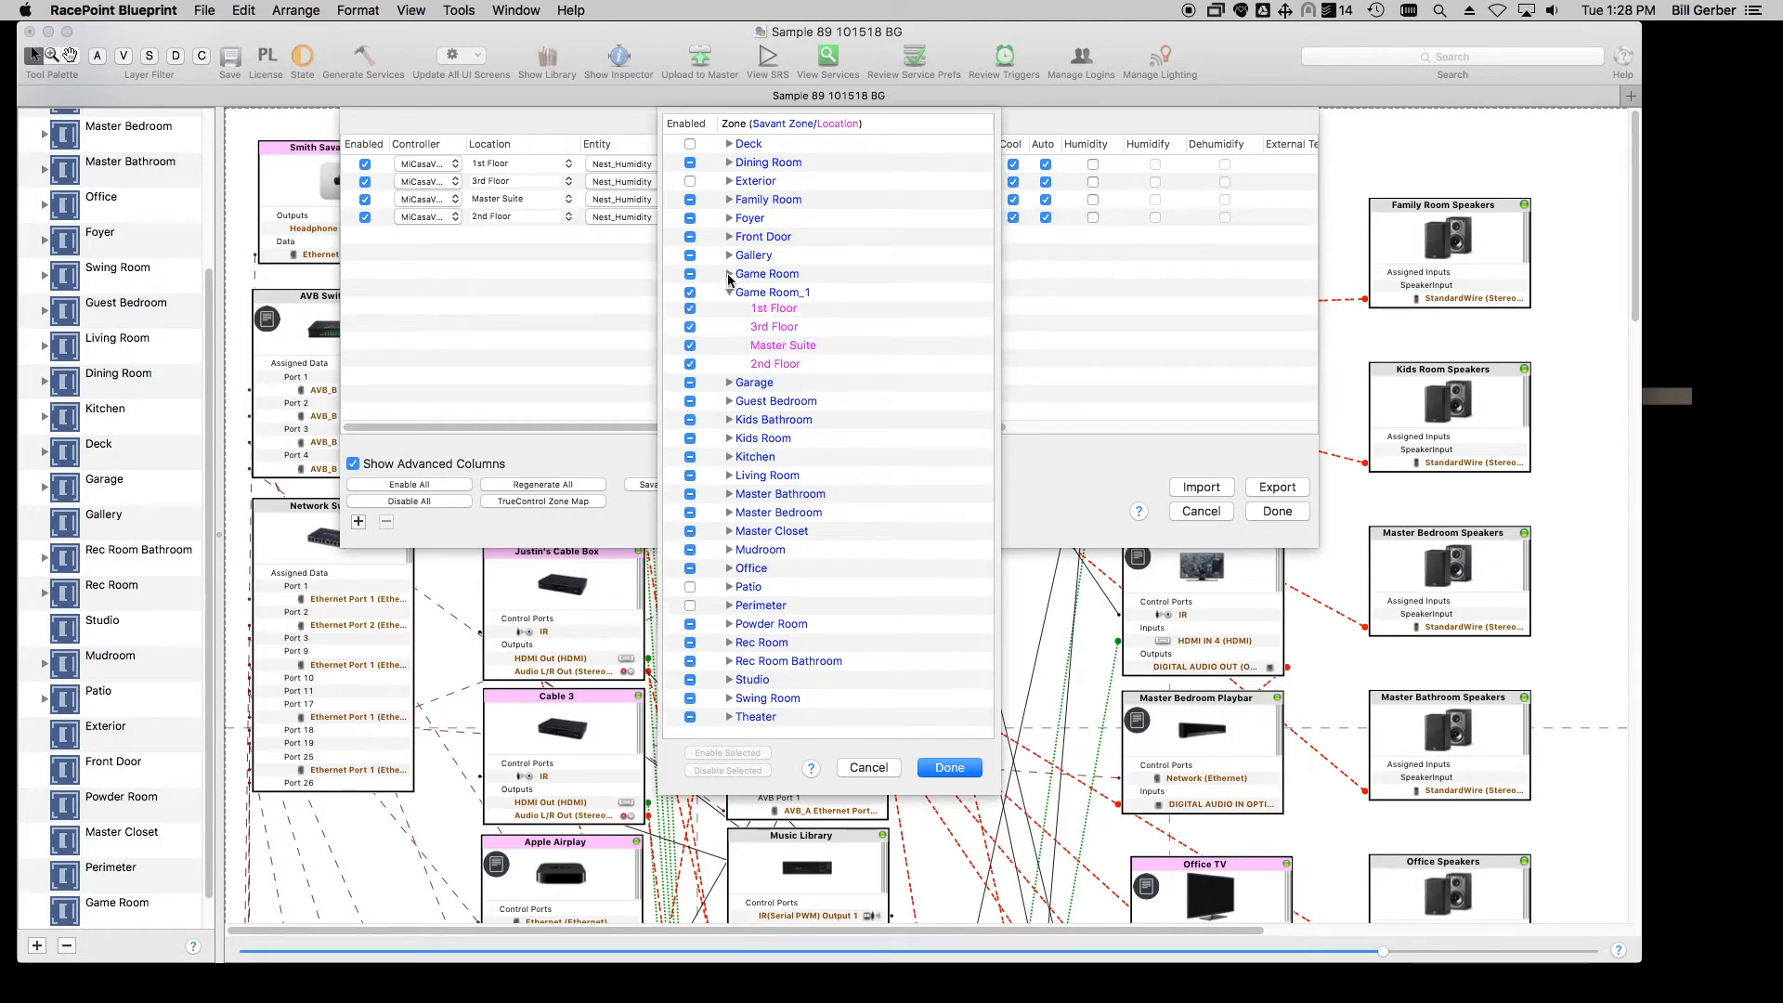
click(689, 367)
click(690, 348)
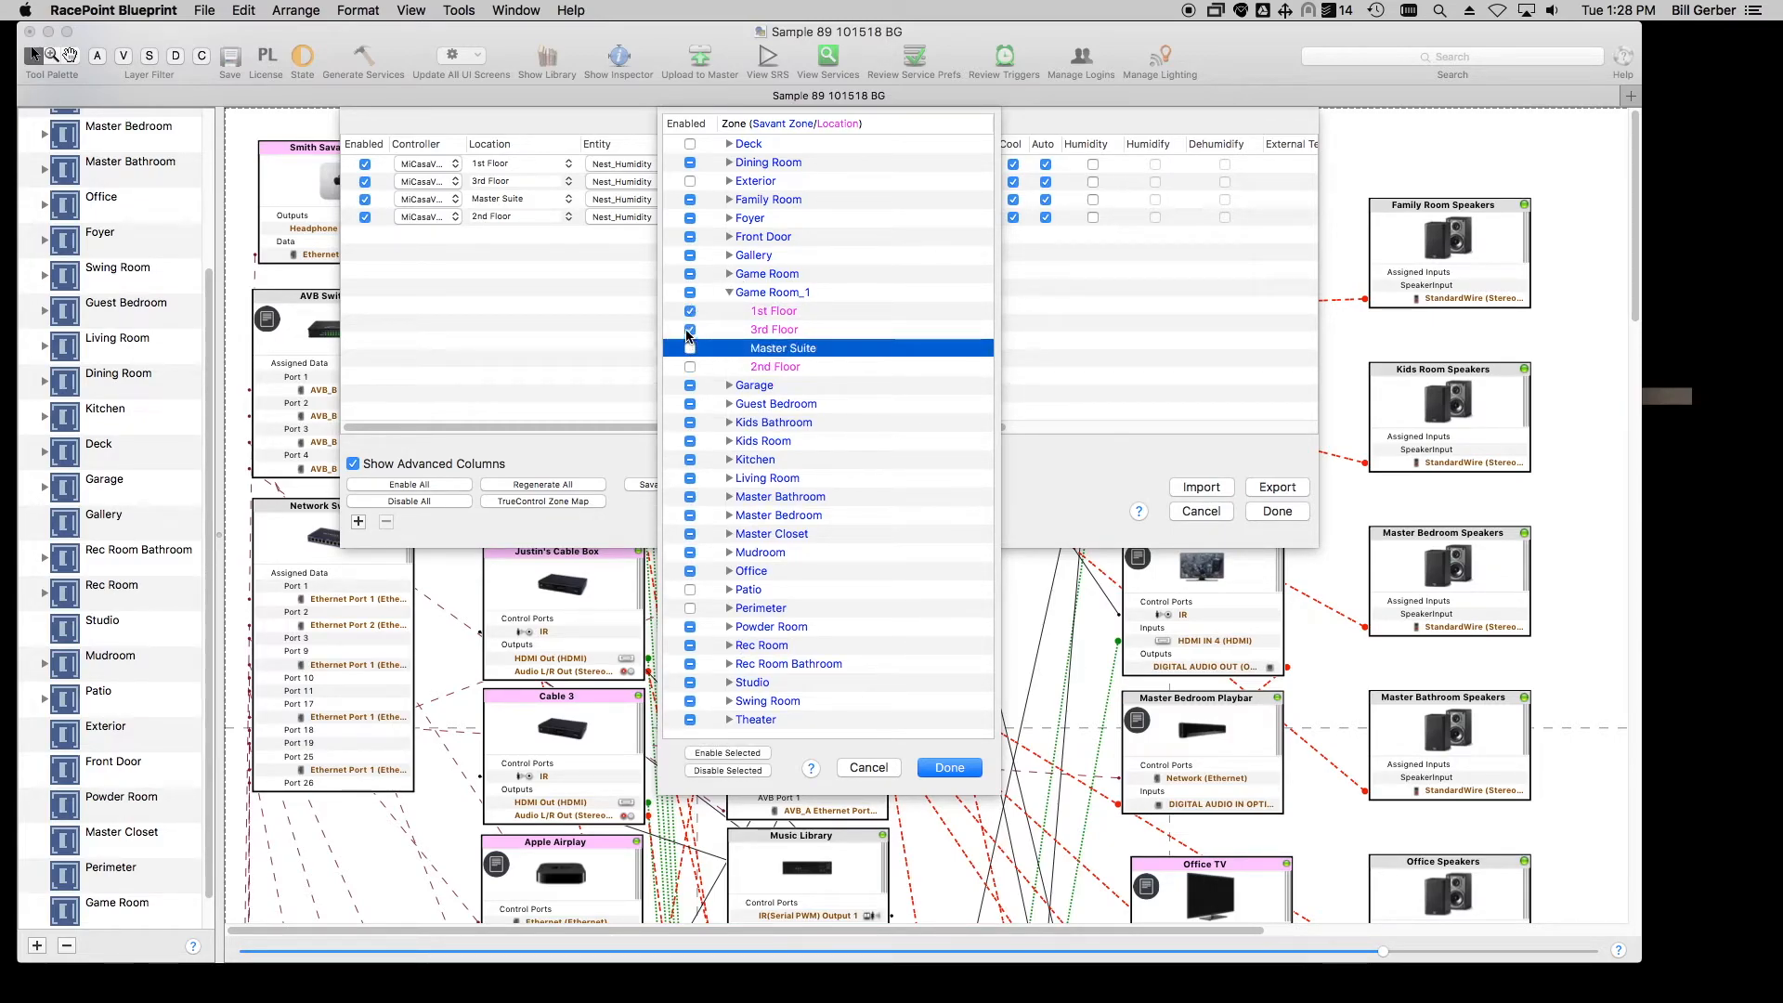
click(689, 312)
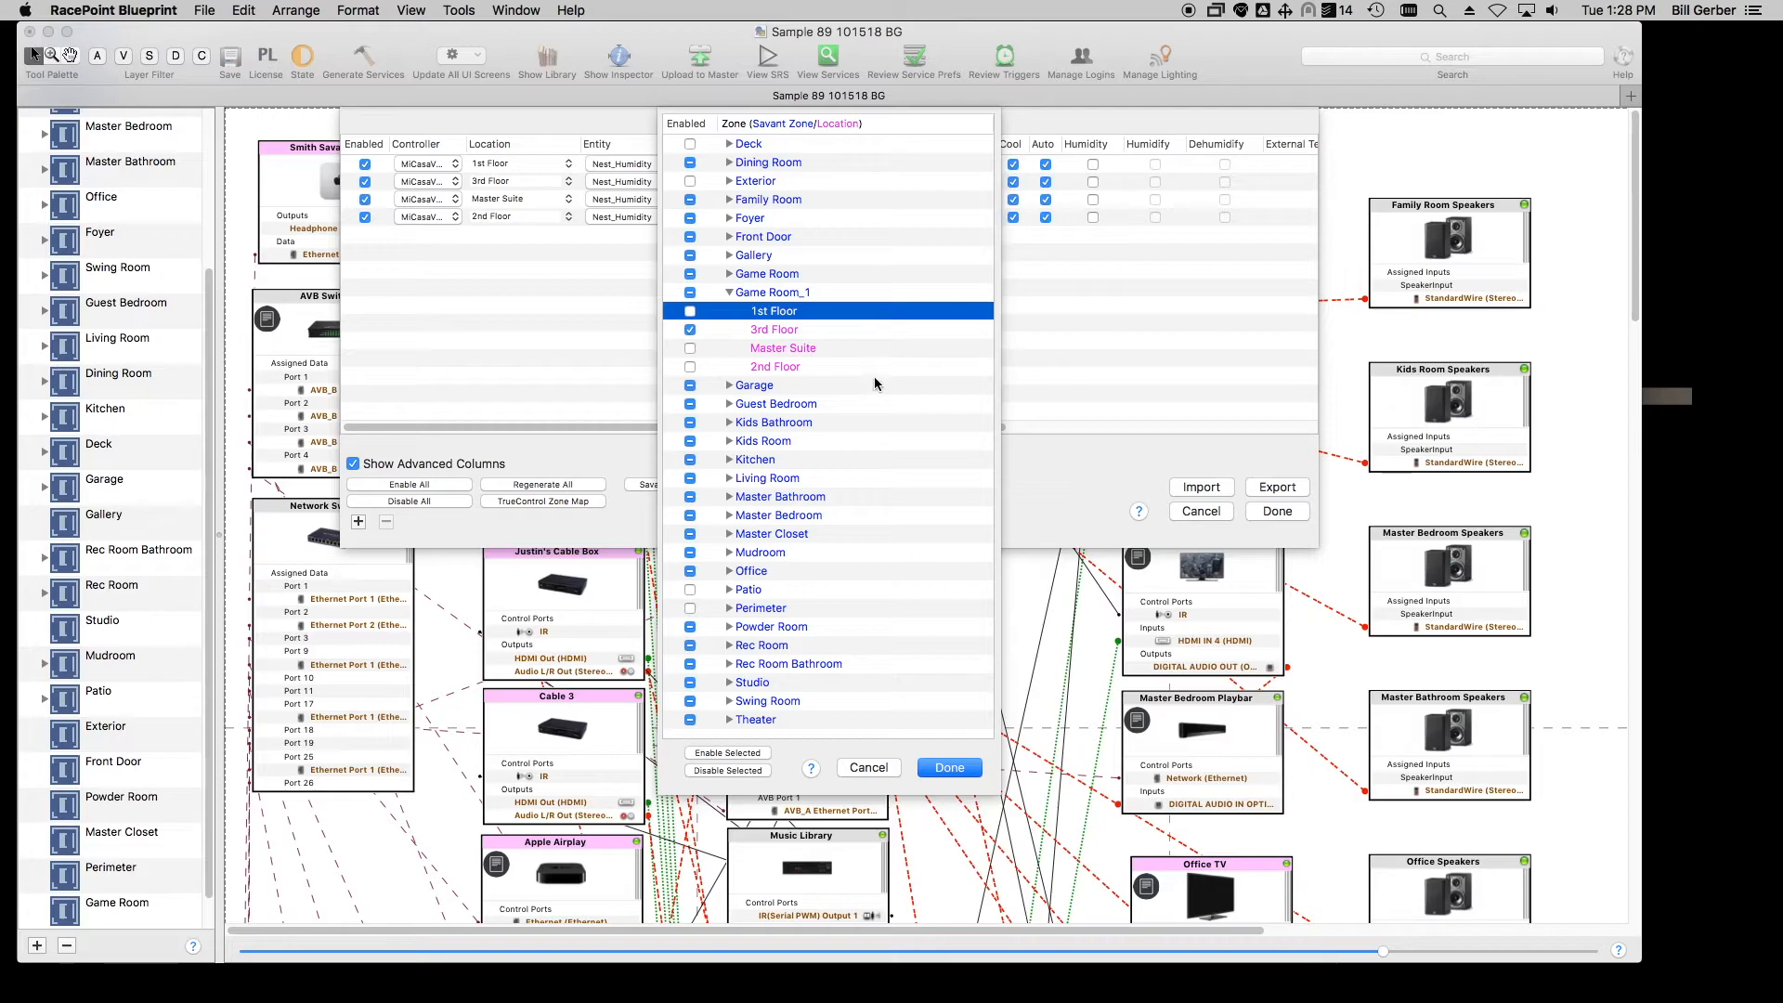
click(952, 769)
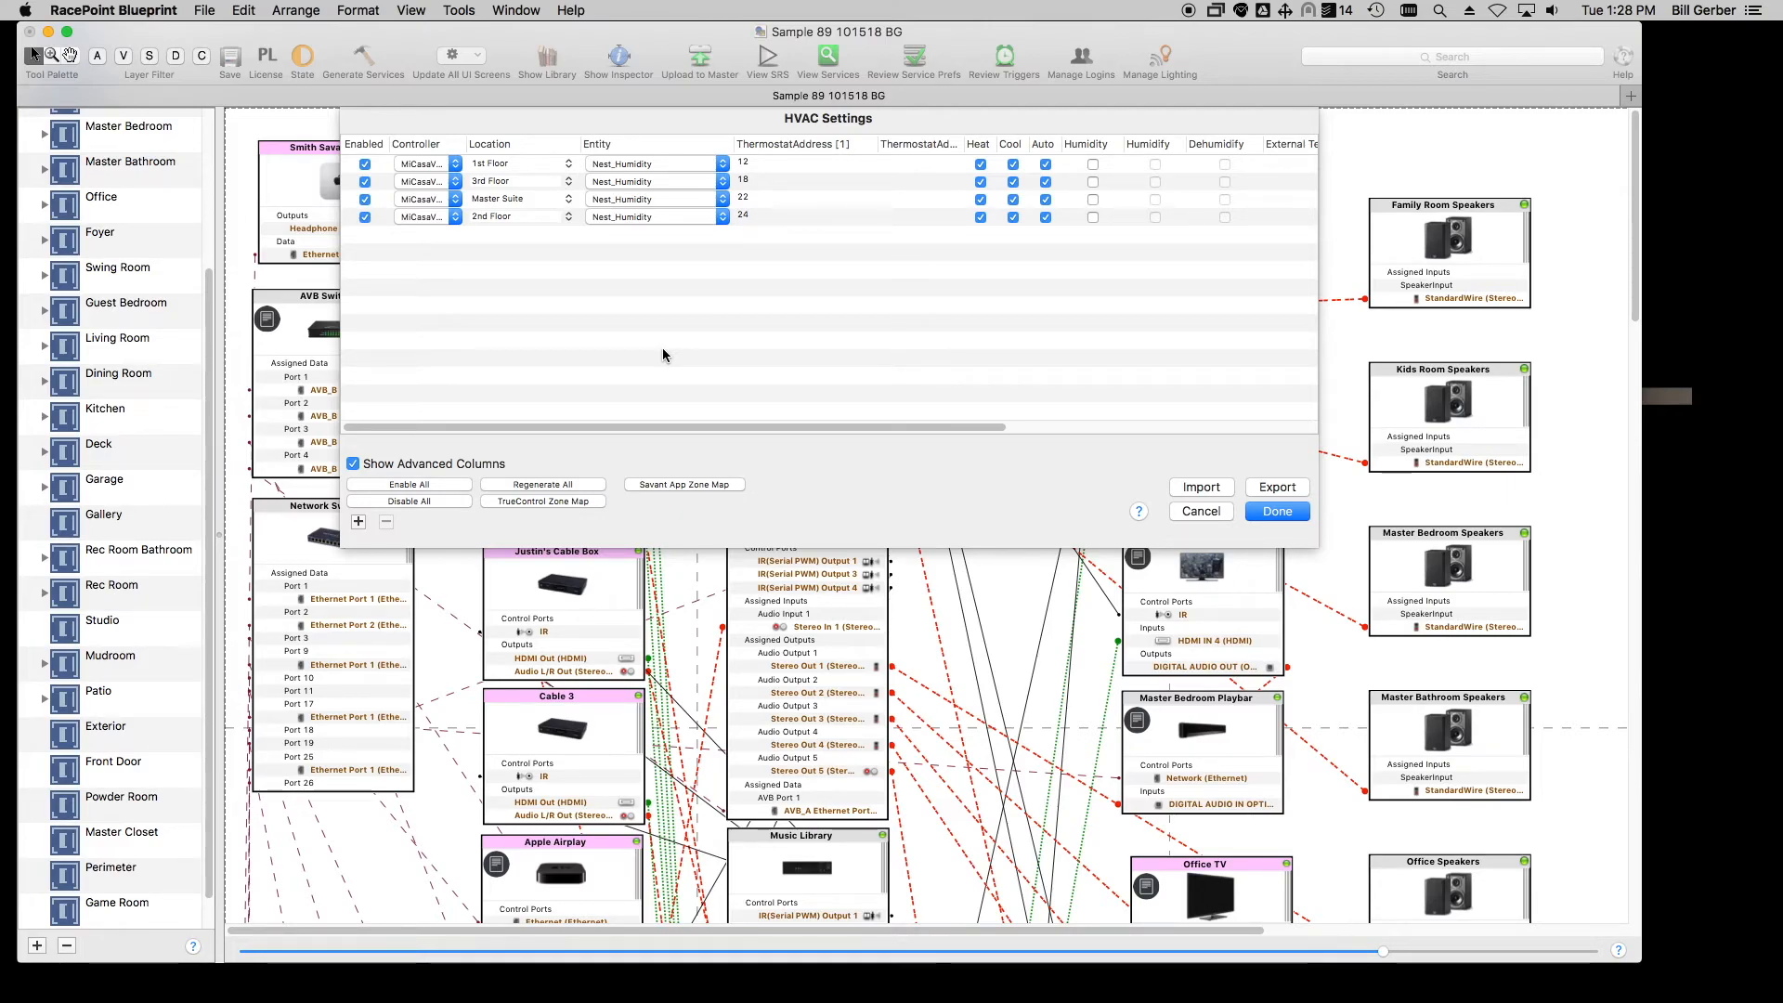
- Disable the 2nd Floor thermostat location for the Master Bedroom and Master Bathroom zones in the Savant App zone map, and accept the map
click(650, 483)
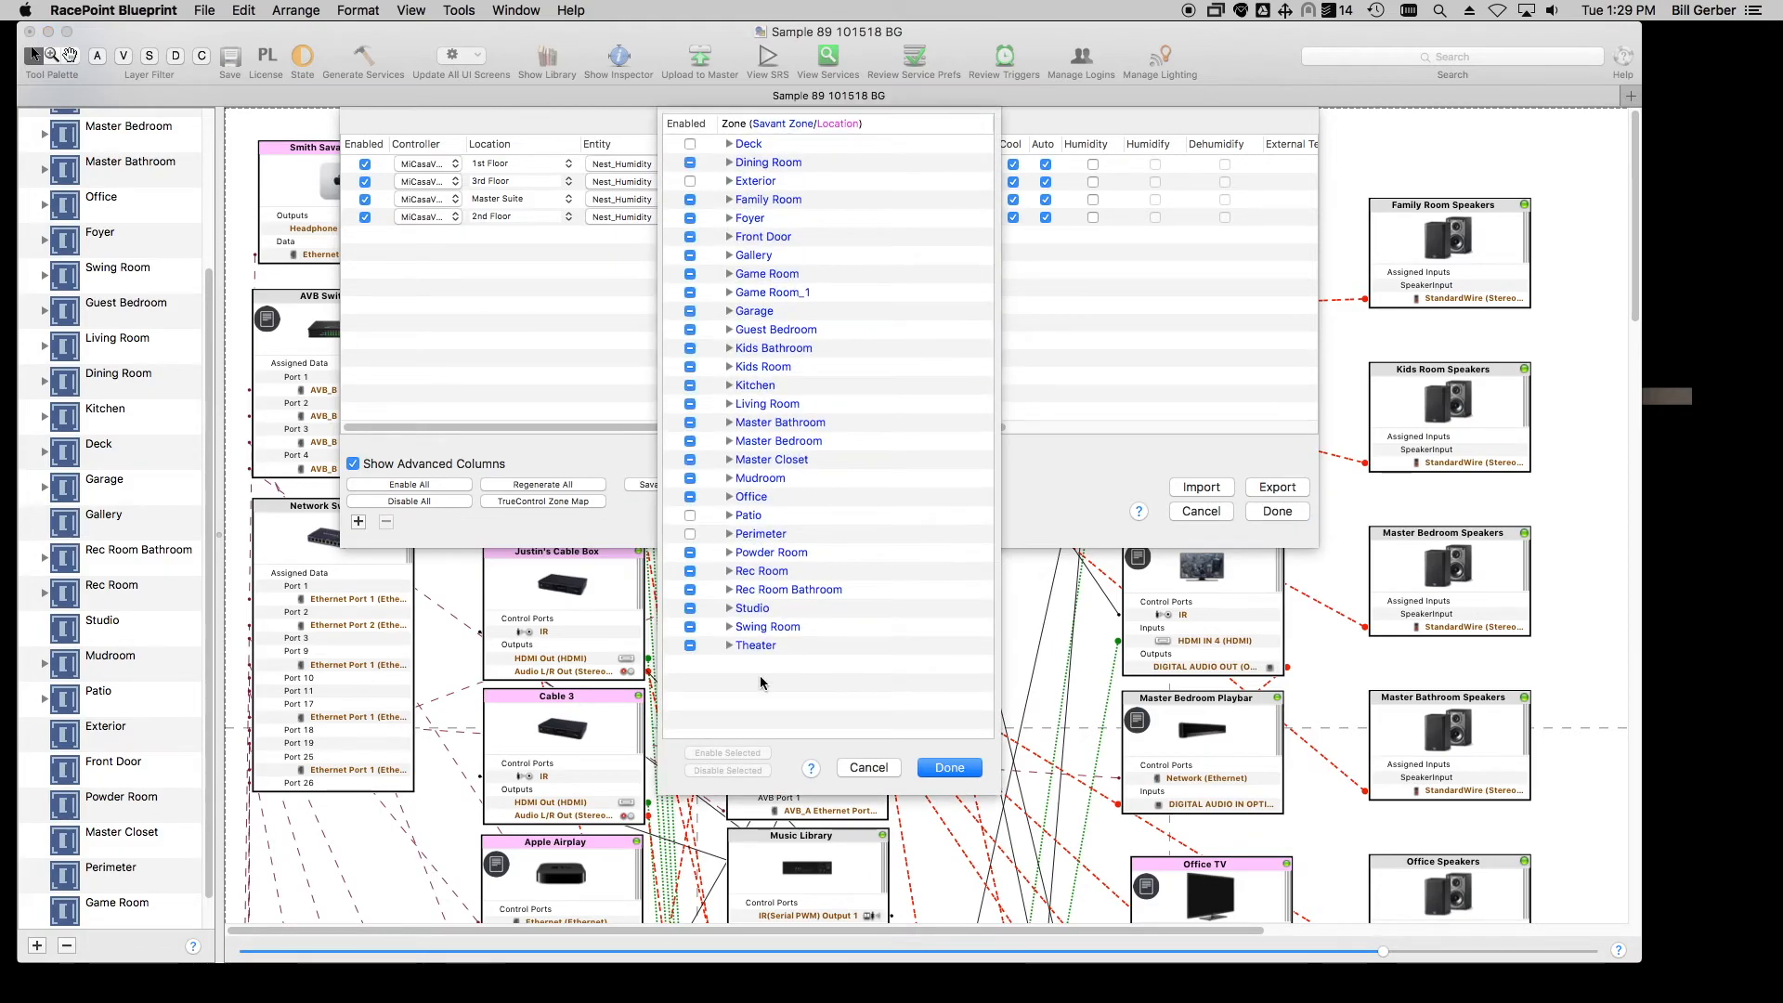
click(730, 442)
click(690, 515)
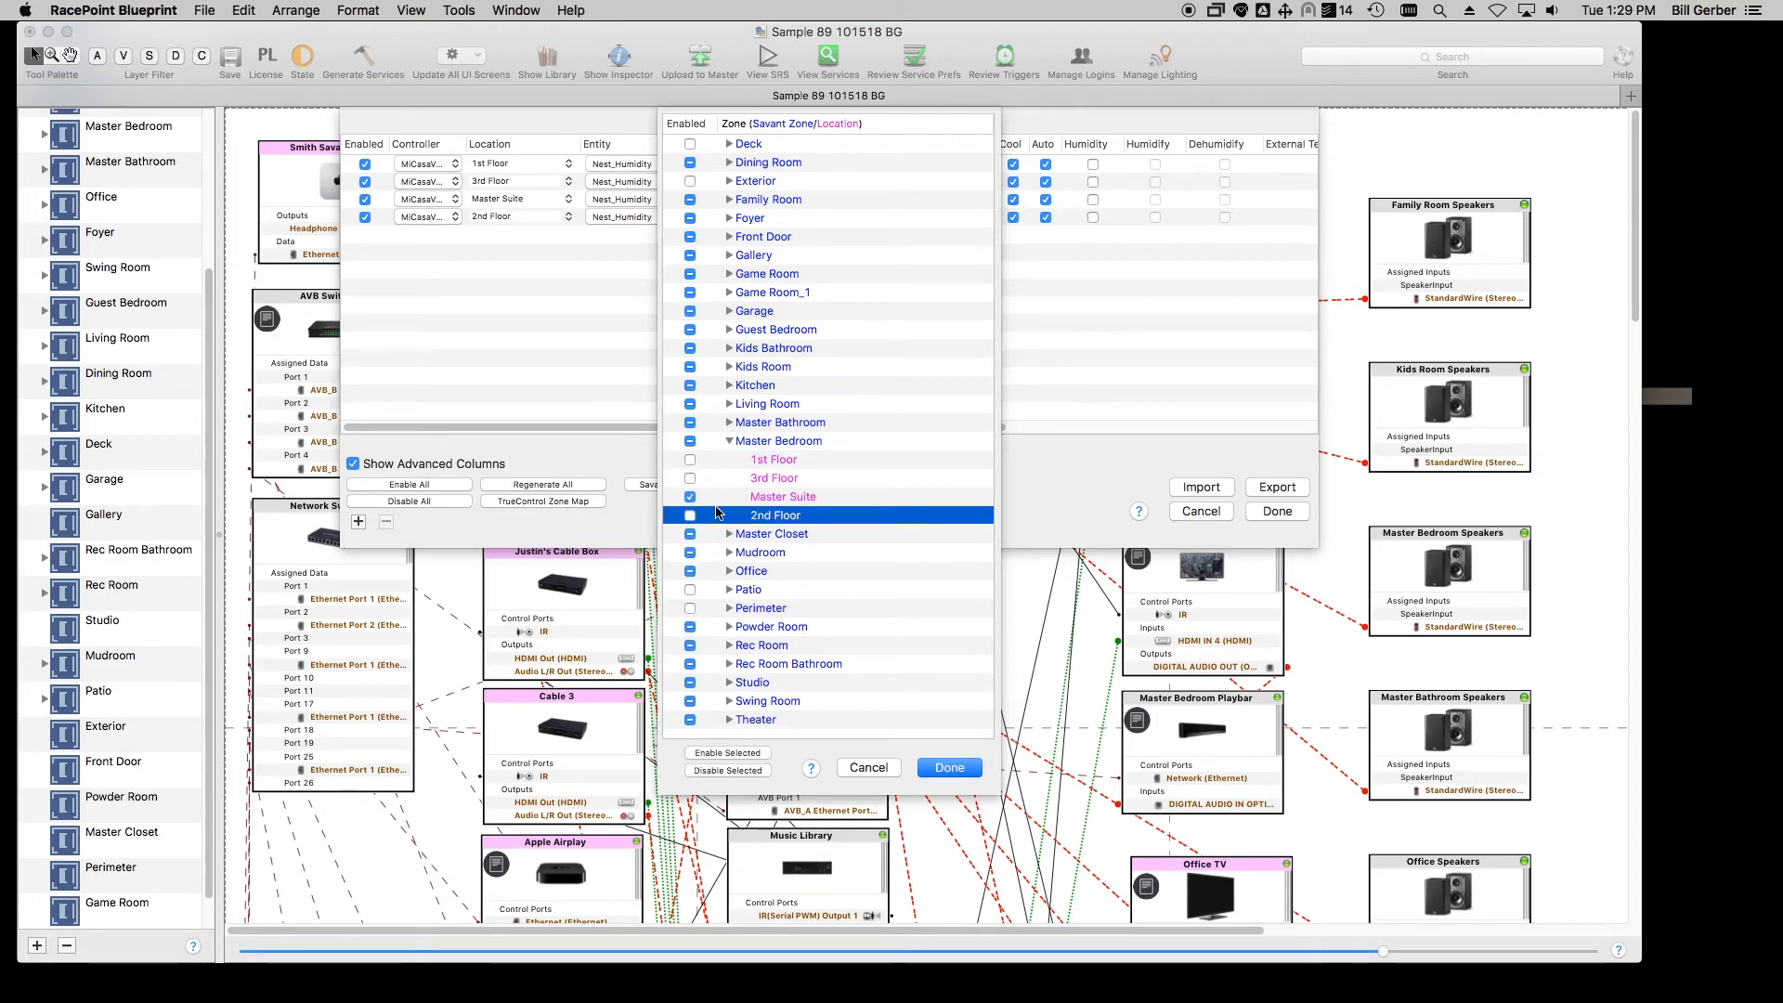
click(728, 423)
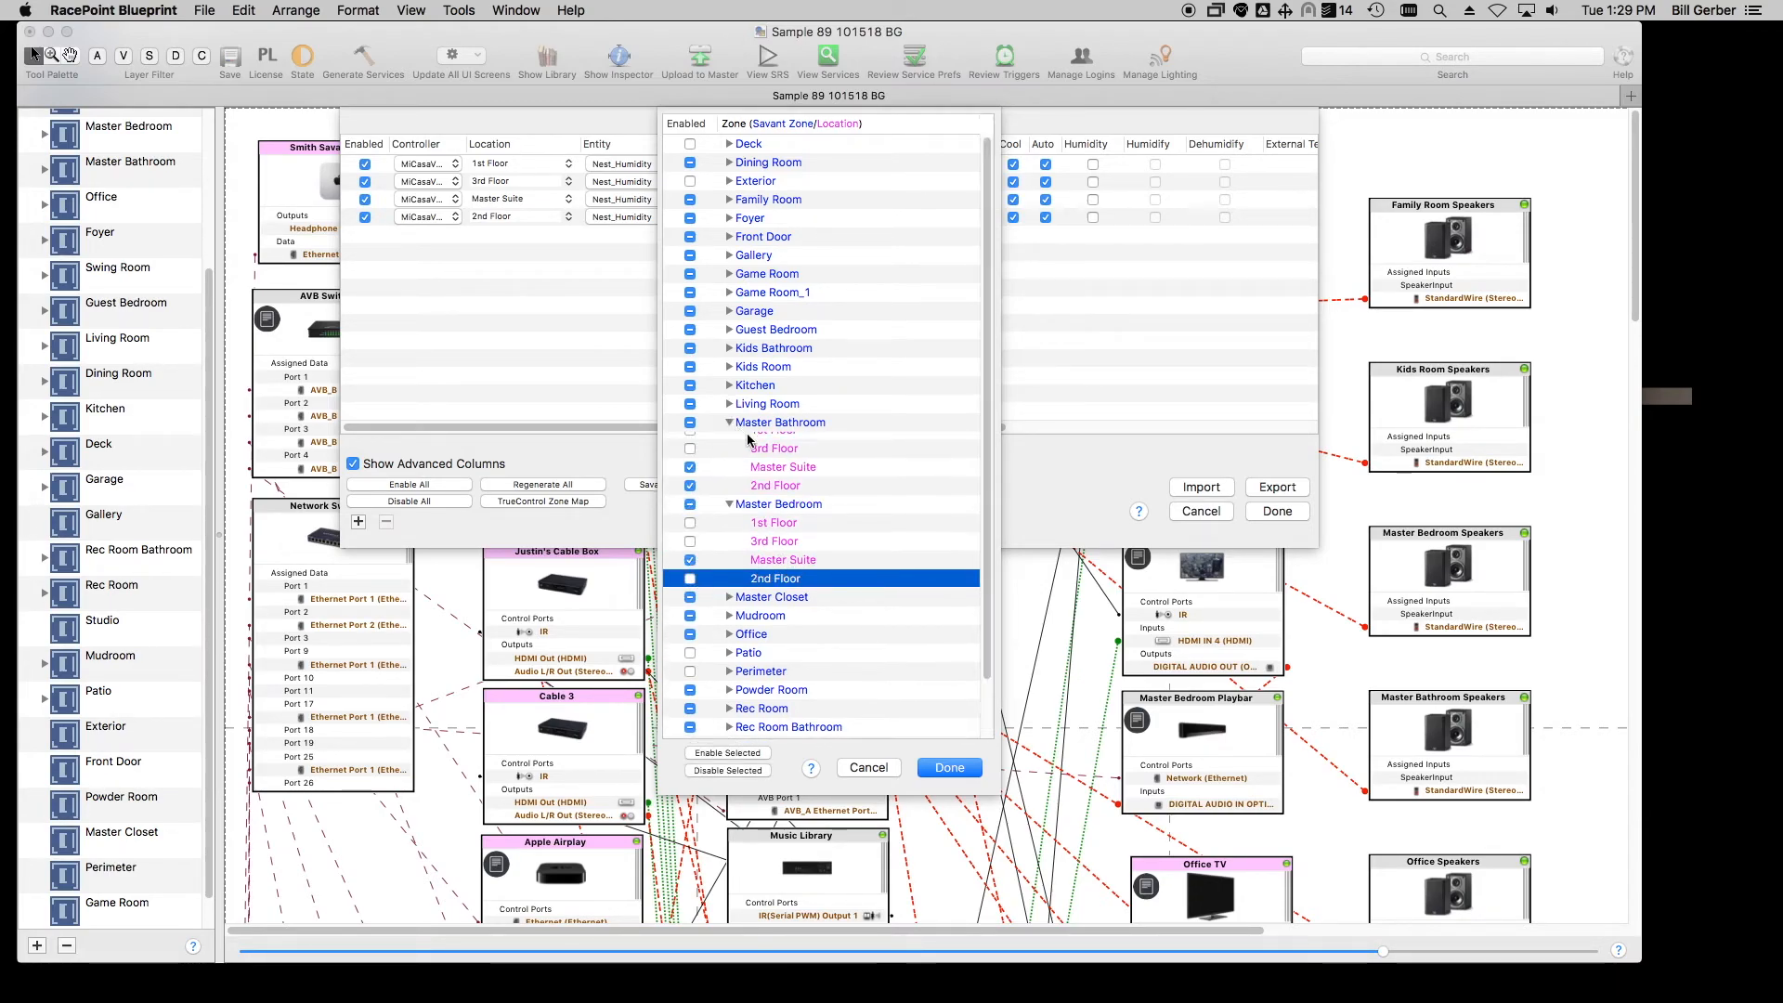
click(690, 495)
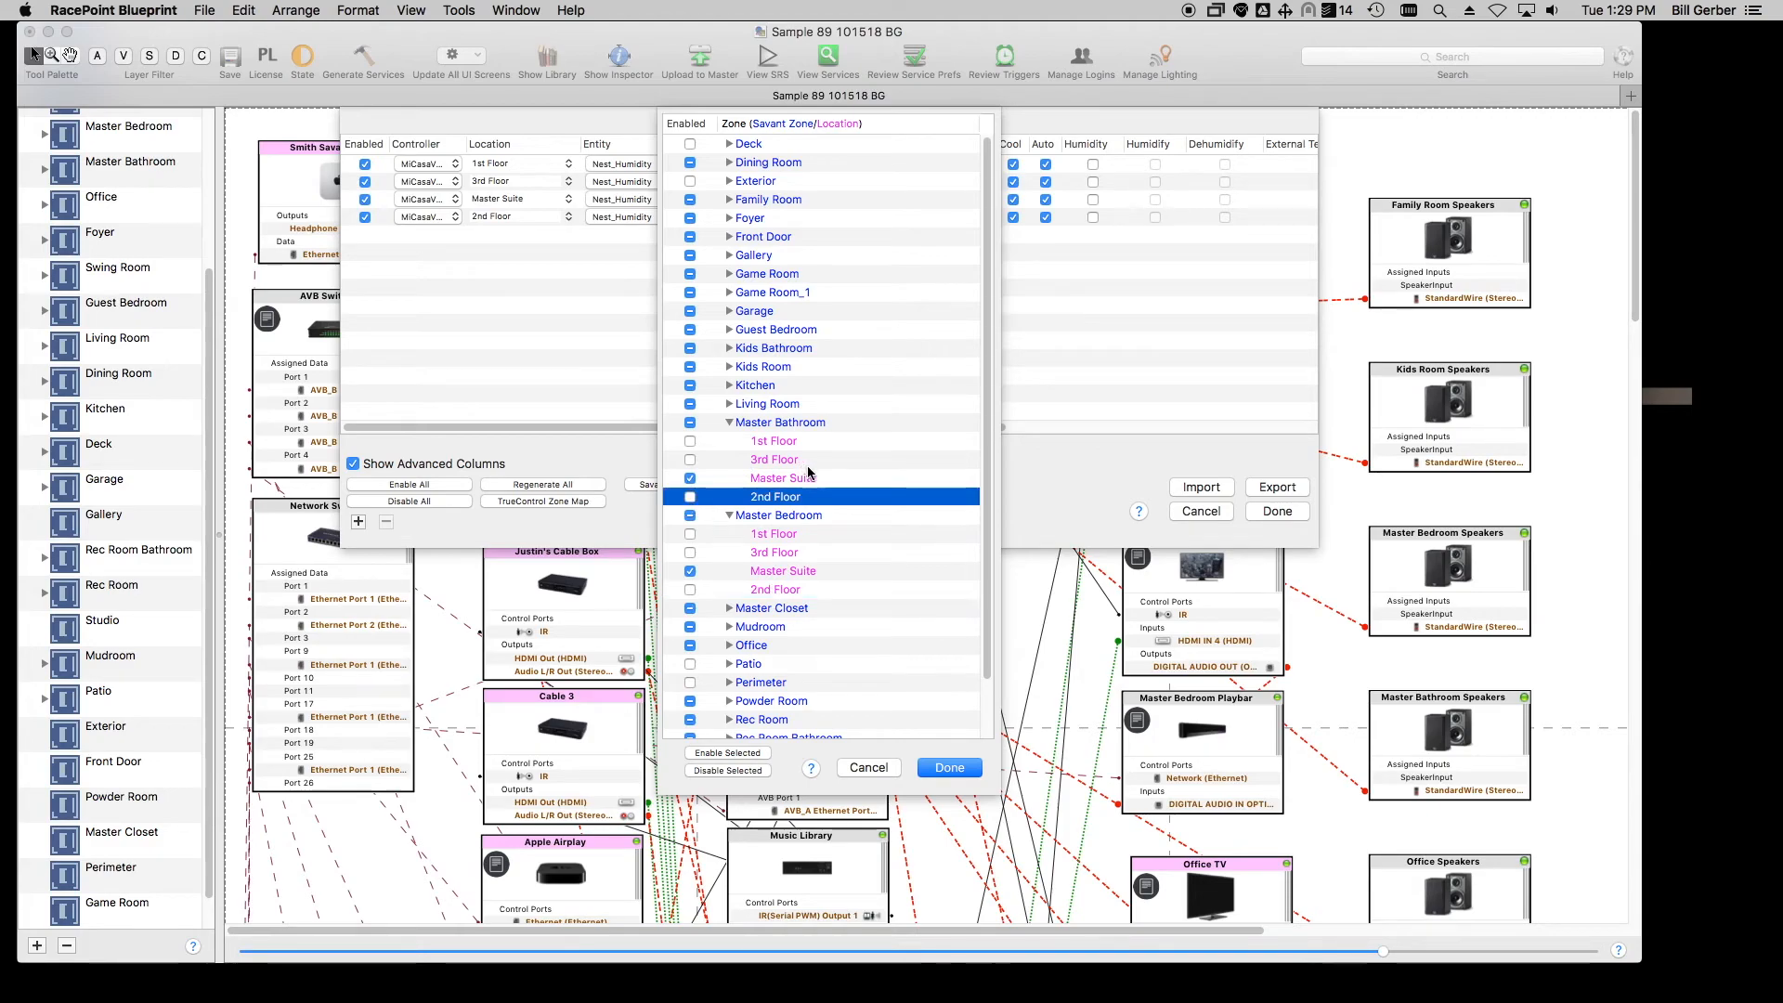
click(730, 423)
click(729, 441)
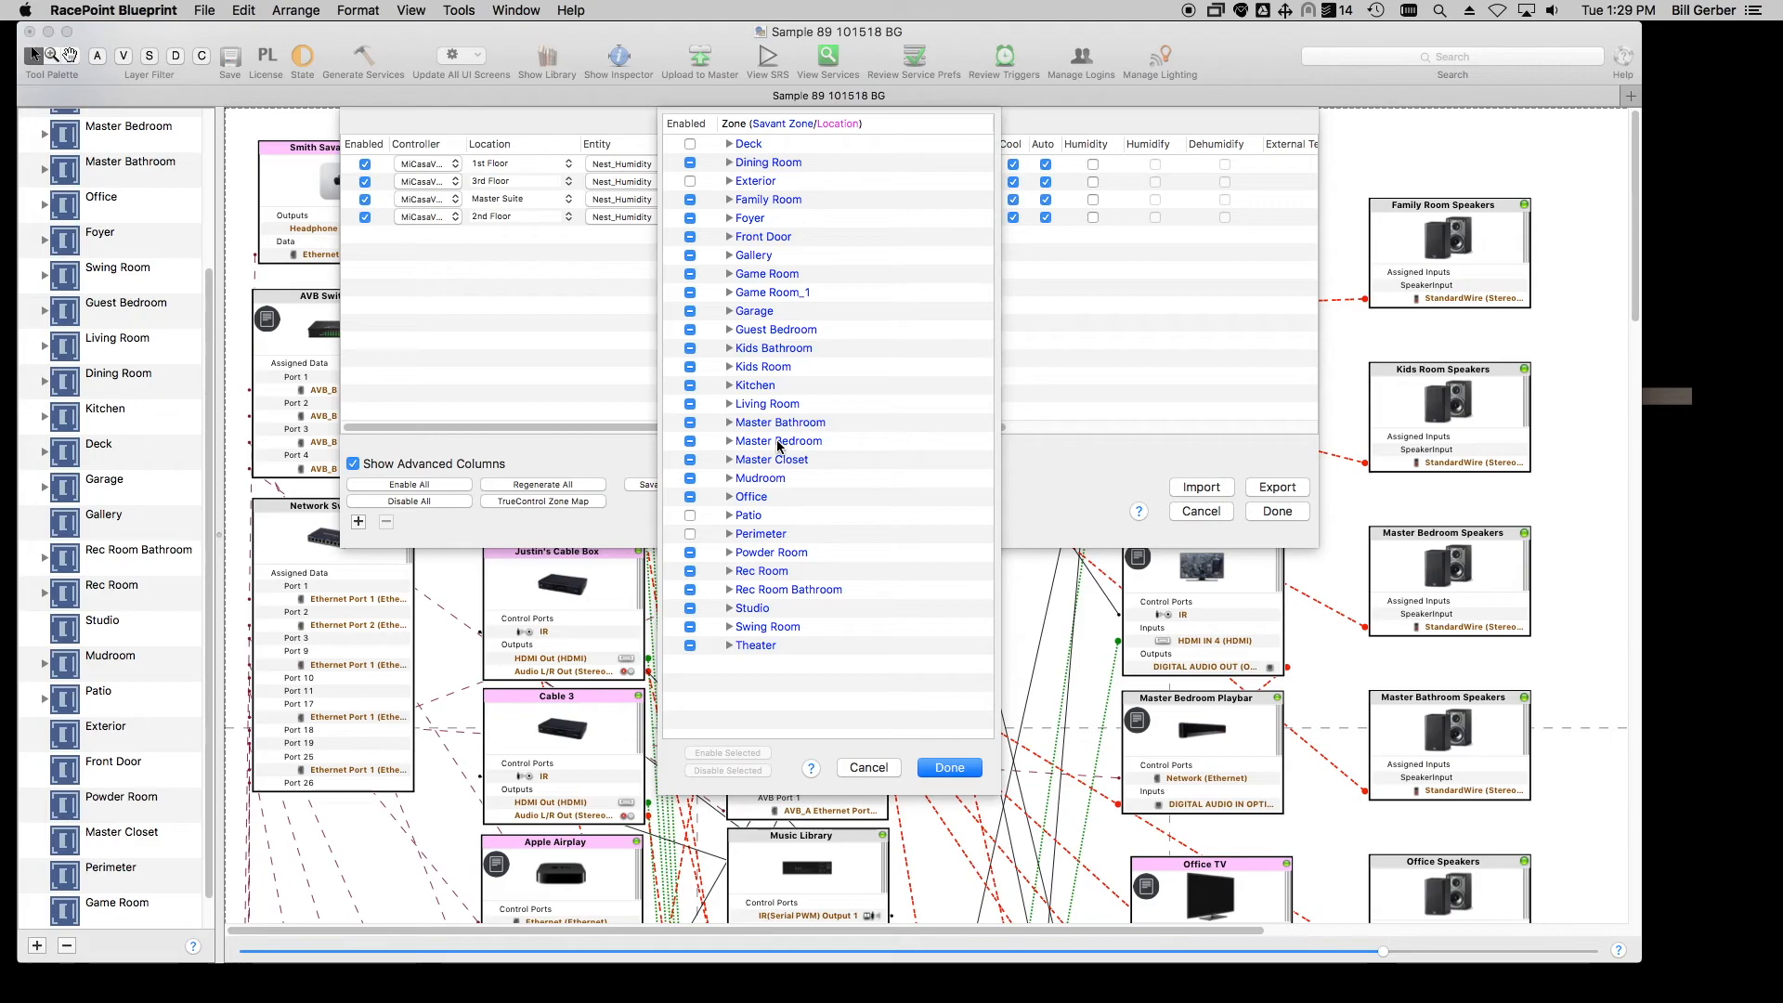
click(949, 767)
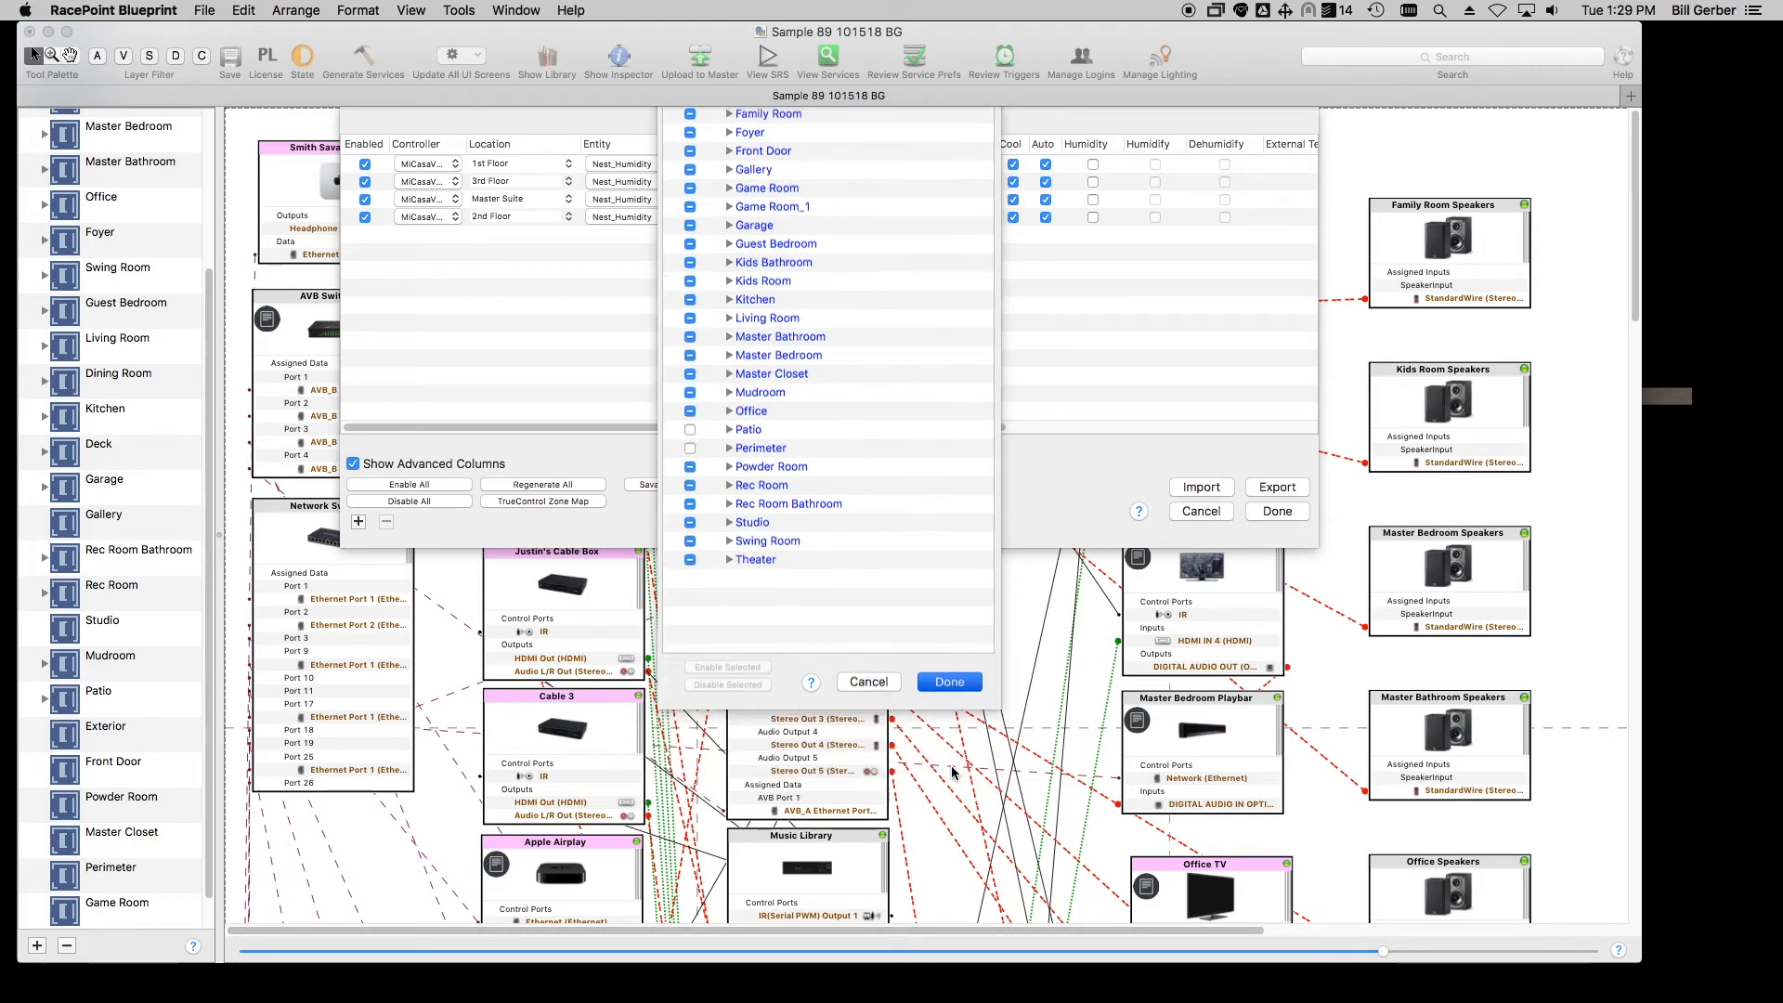